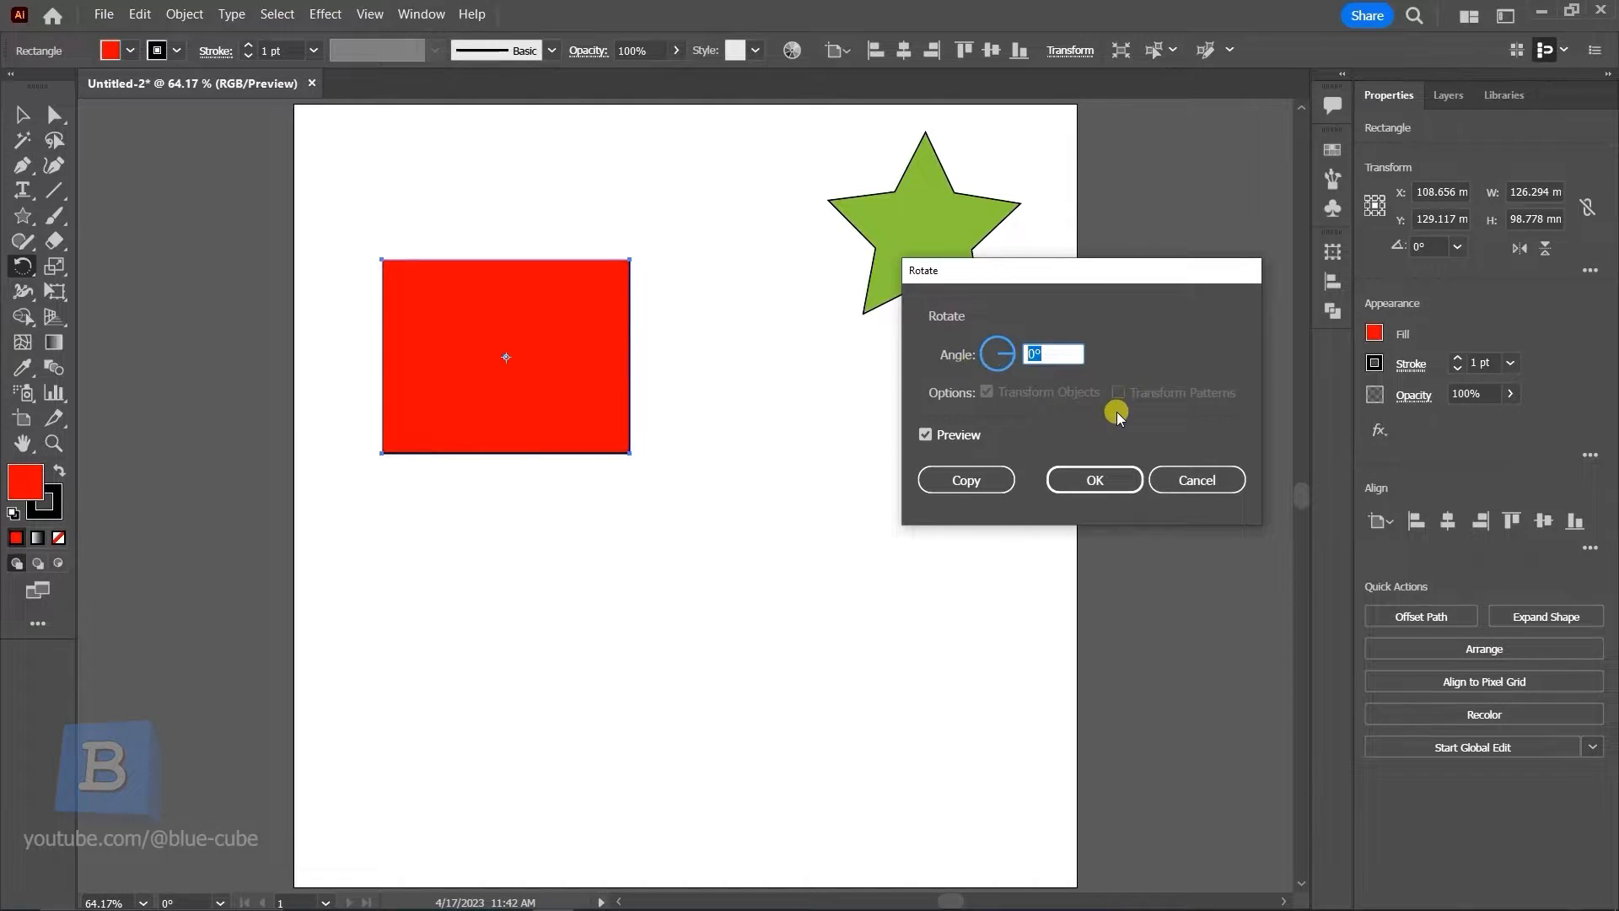
Set the rotation angle to 45° and toggle the preview to compare the red rectangle before and after rotation
type("45")
left_click_drag(1071, 280, 1076, 287)
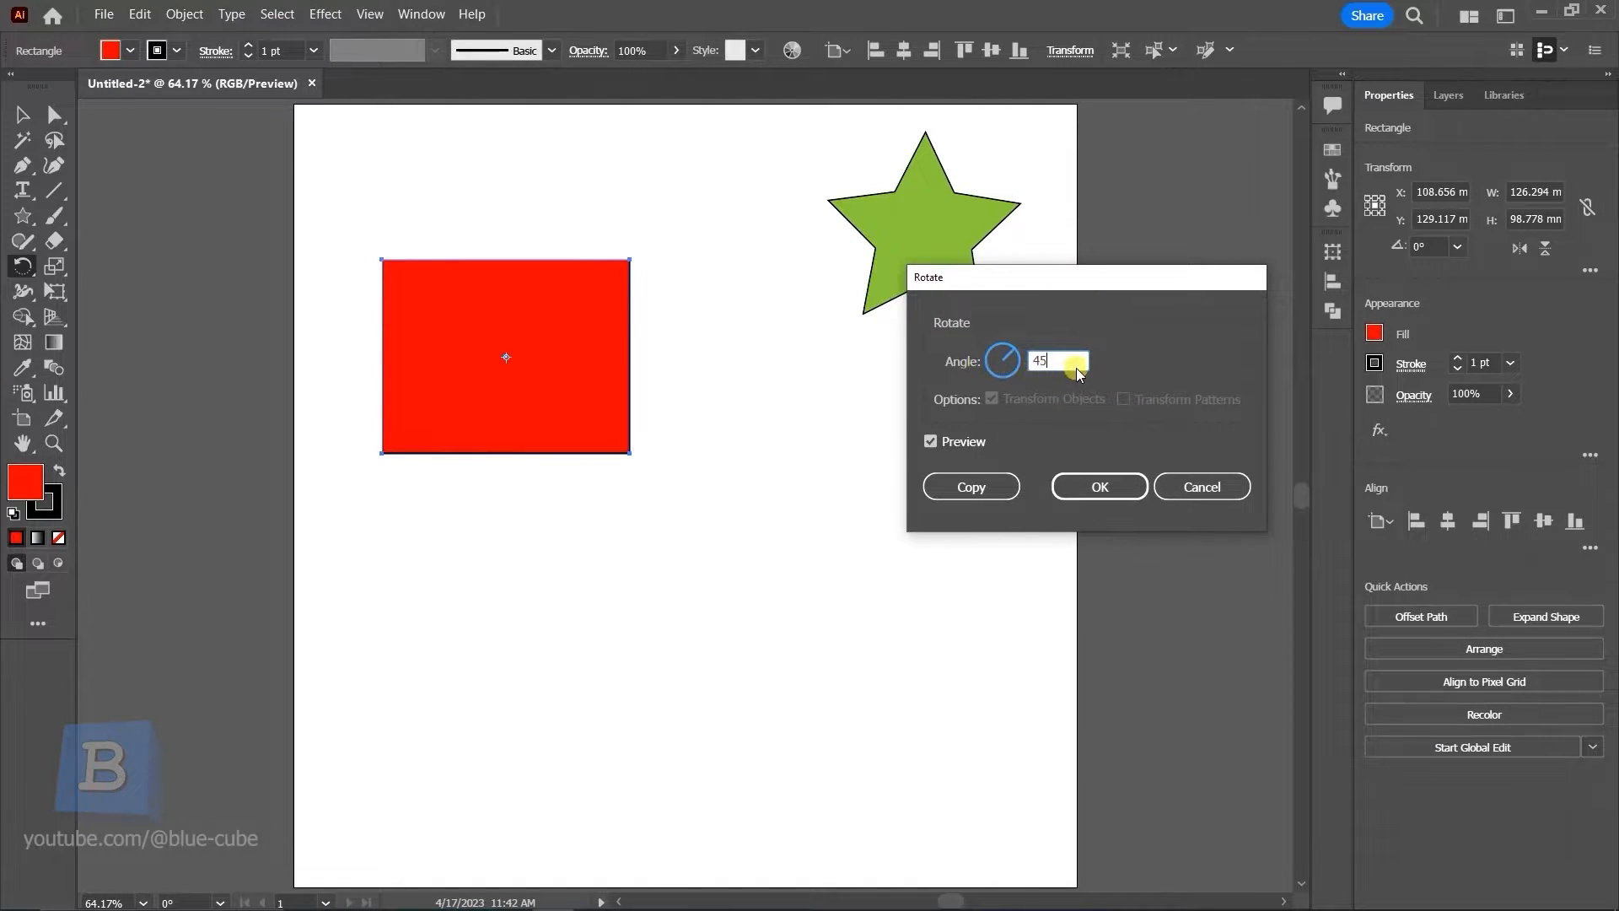
left_click(933, 440)
left_click(933, 439)
left_click(932, 440)
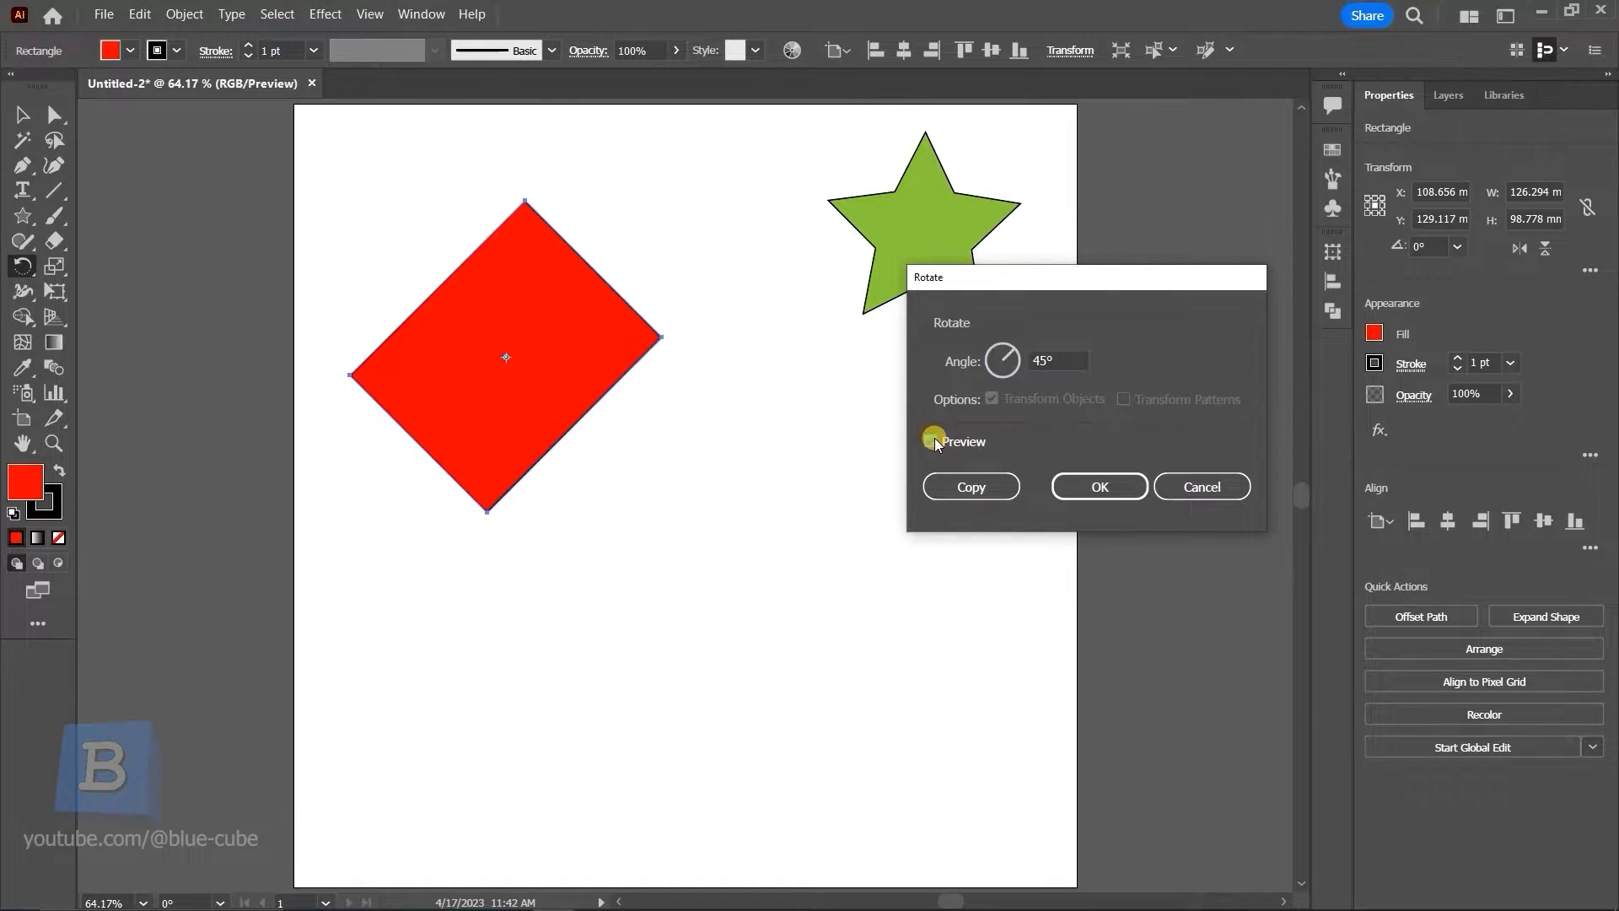
left_click(931, 439)
left_click(930, 440)
Change the rotation angle to 90° and preview it on the red rectangle
left_click(1057, 361)
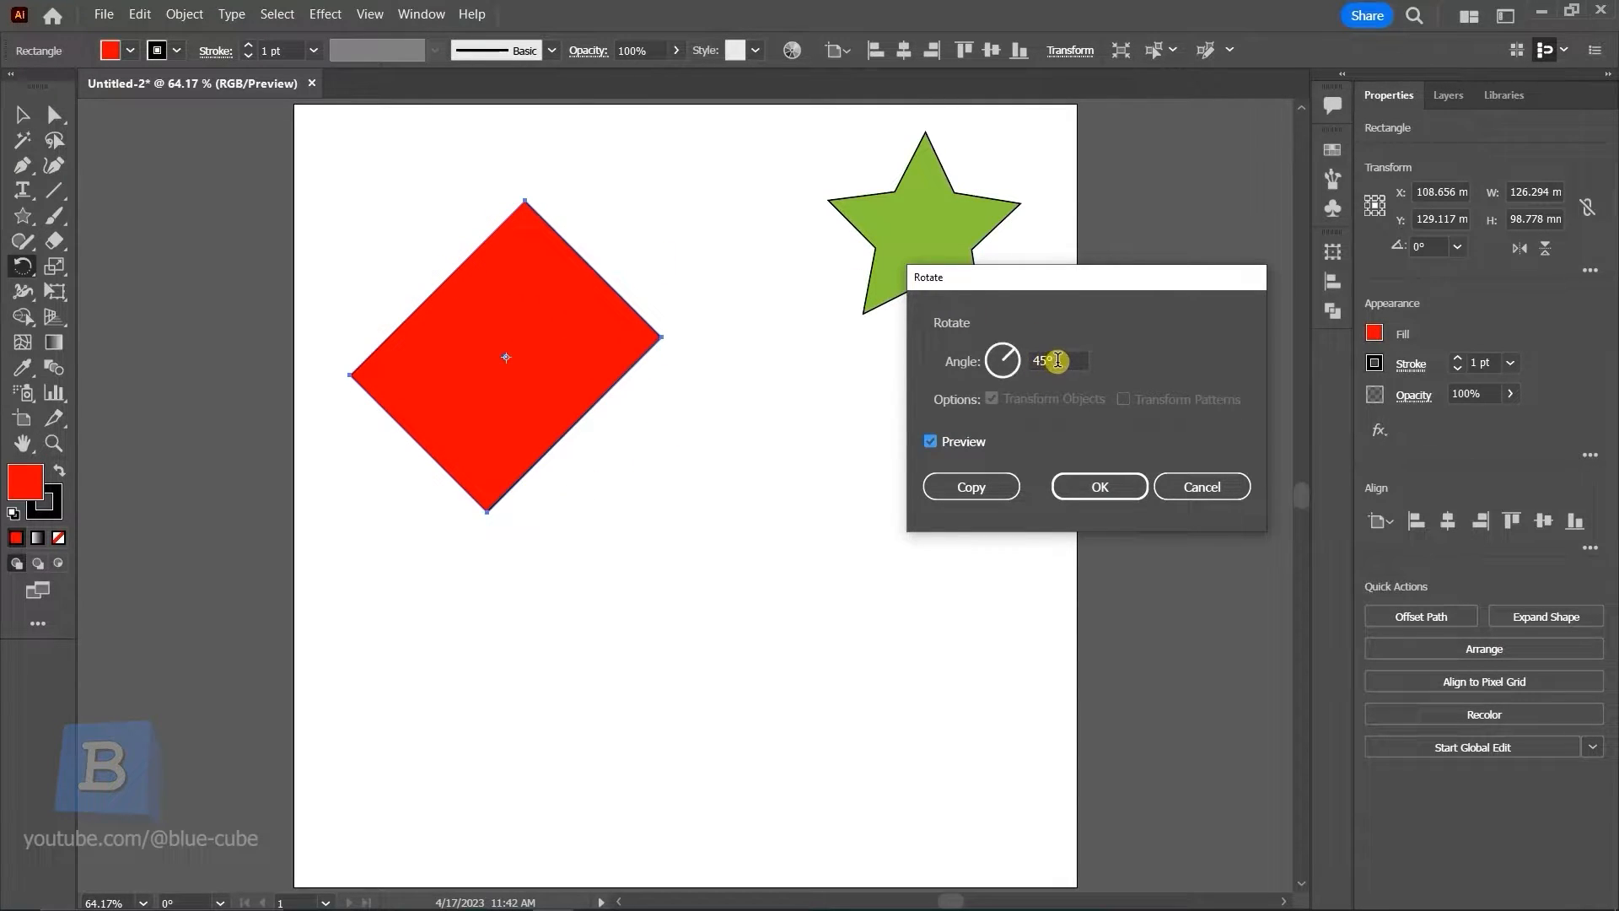
double_click(1058, 360)
type("90")
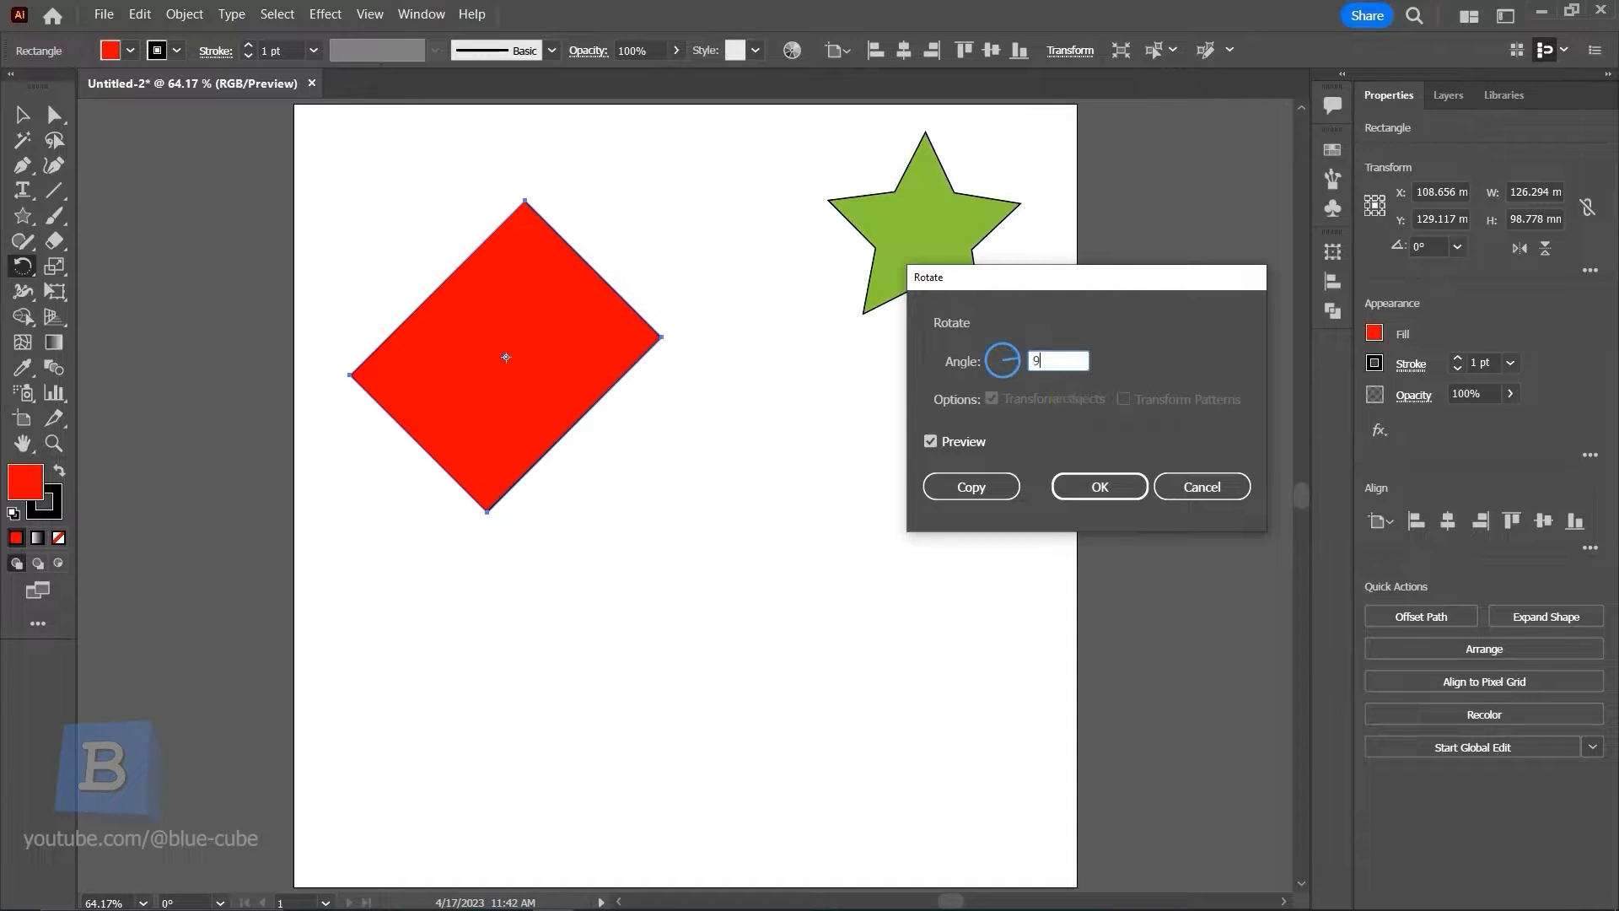
left_click(928, 440)
left_click(929, 440)
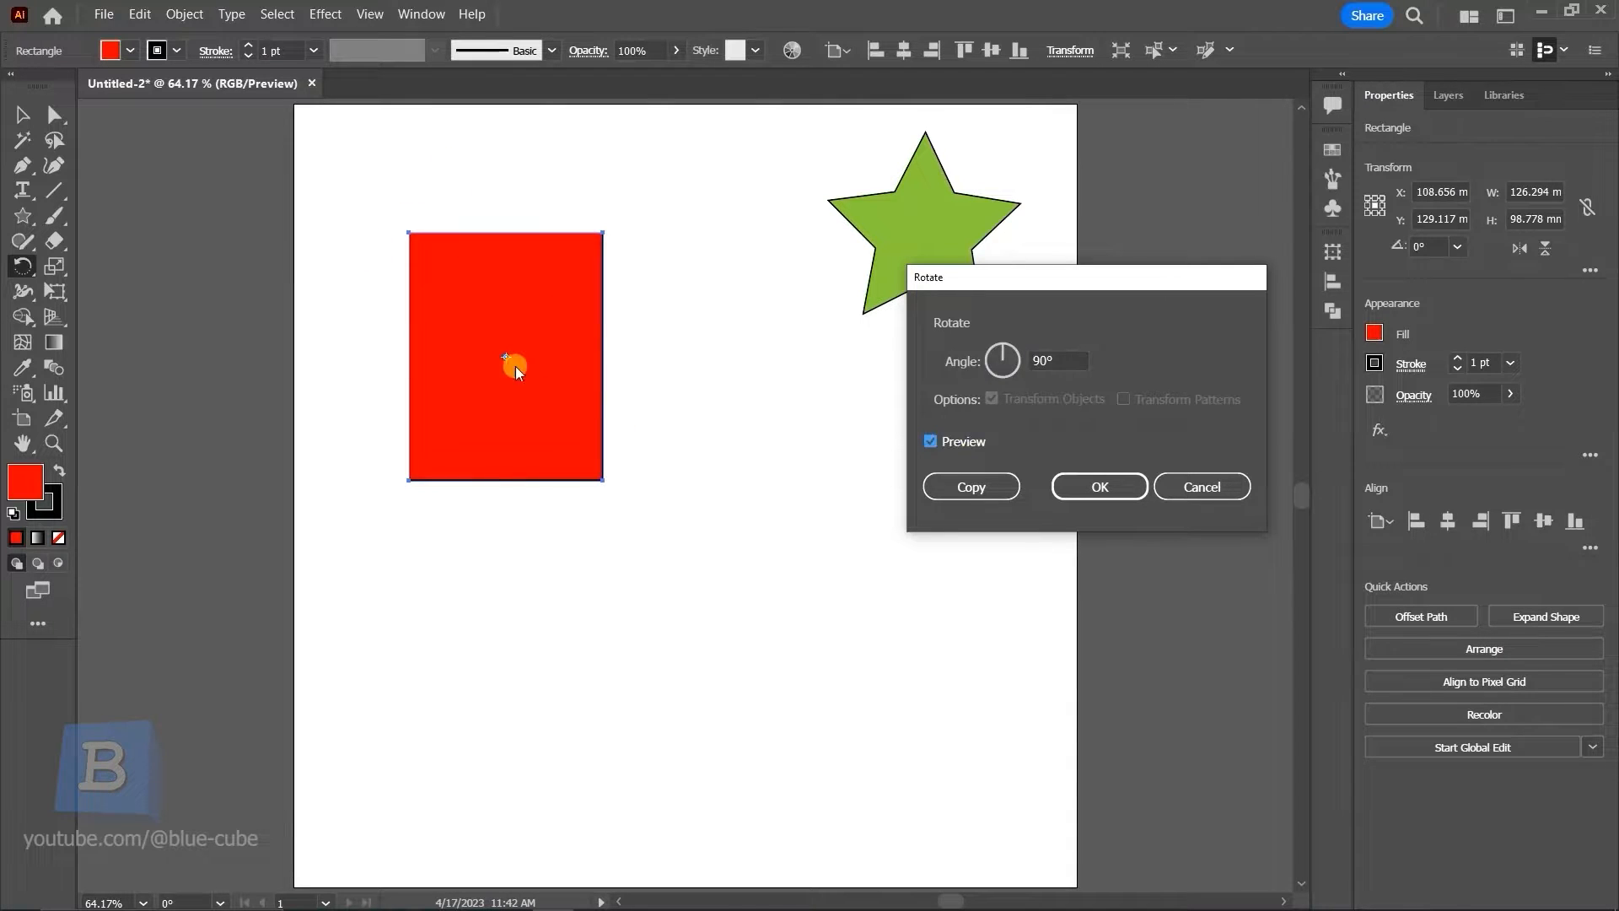
Try a rotation of about 289° with the angle dial, then set the angle back to 45° and preview it
left_click(1011, 349)
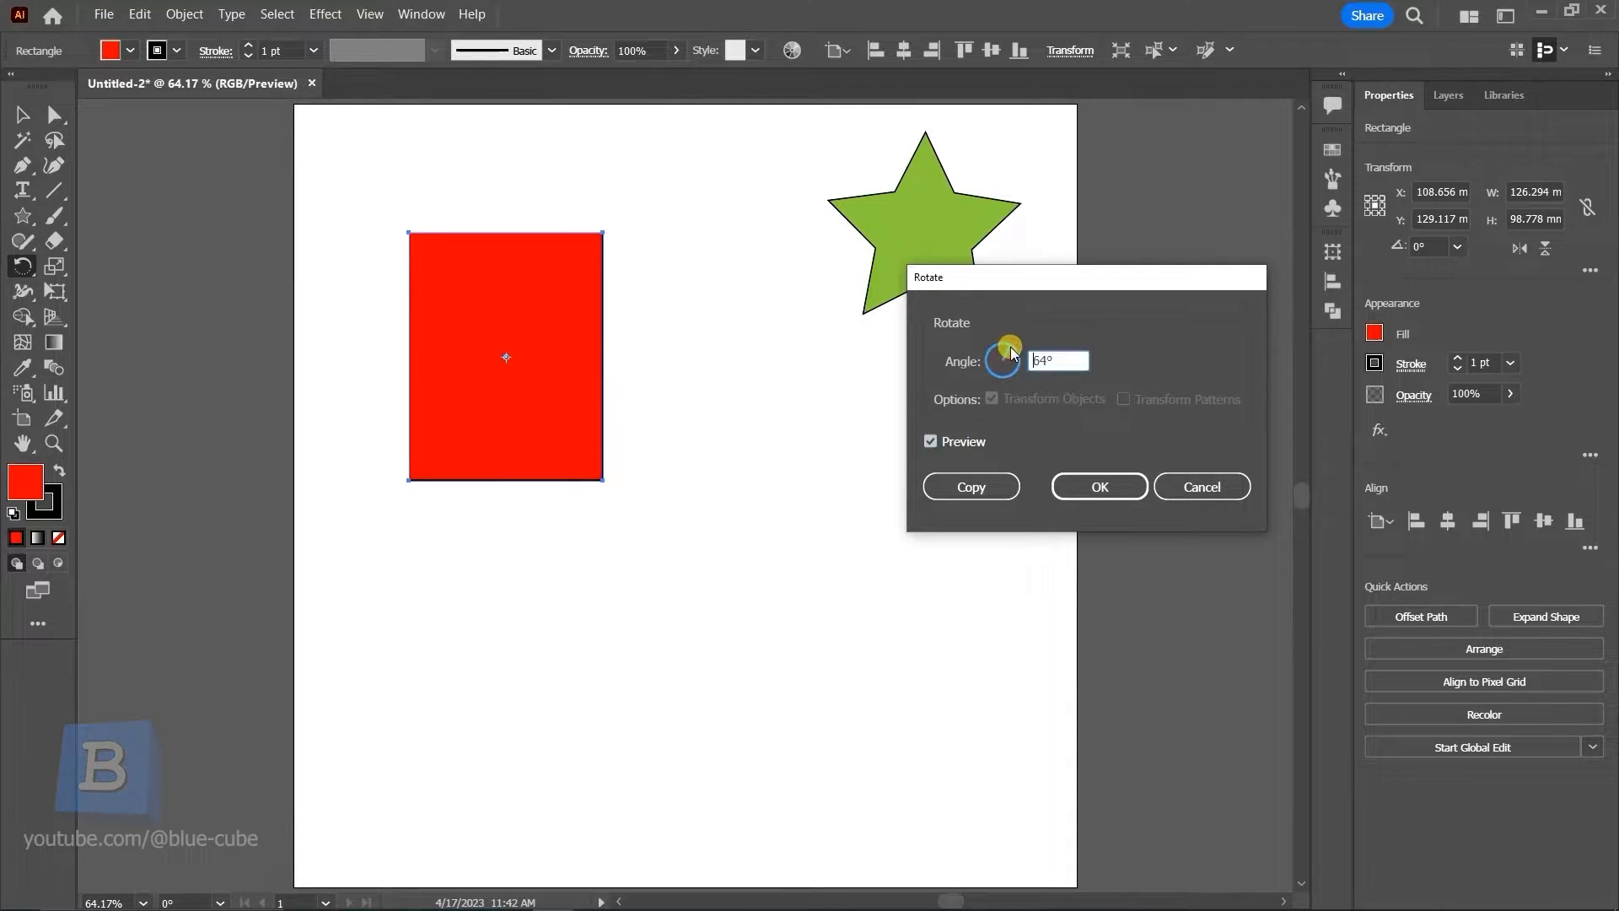
mouse_move(1024, 387)
left_mouse_down()
mouse_move(991, 364)
mouse_move(1011, 388)
left_mouse_up()
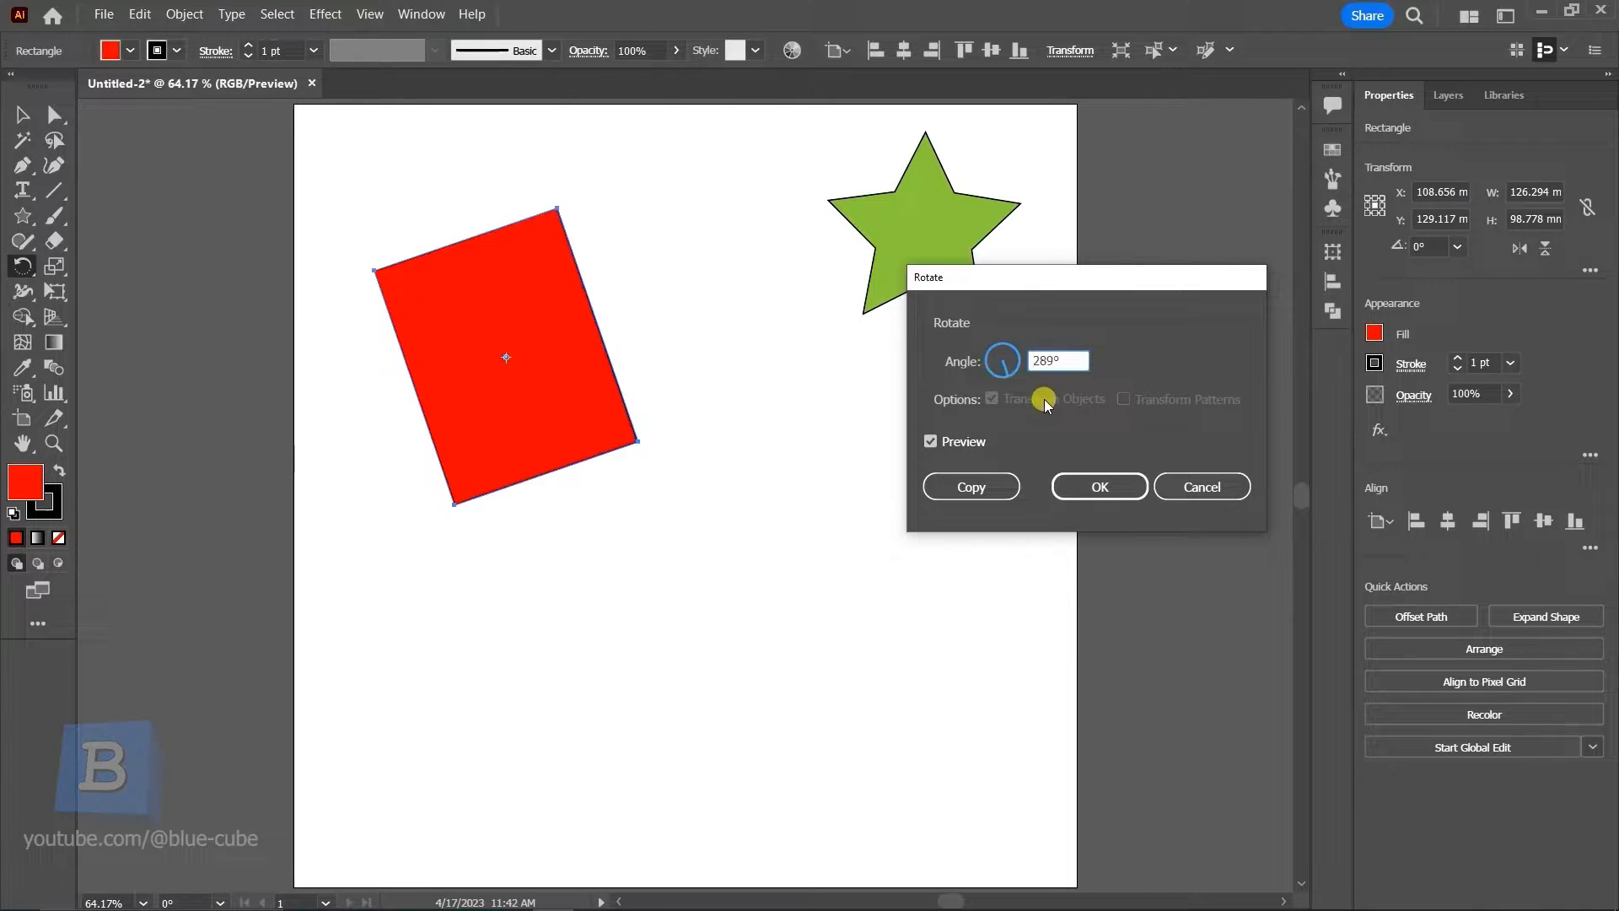
double_click(1066, 360)
type("45")
left_click(929, 442)
left_click(930, 442)
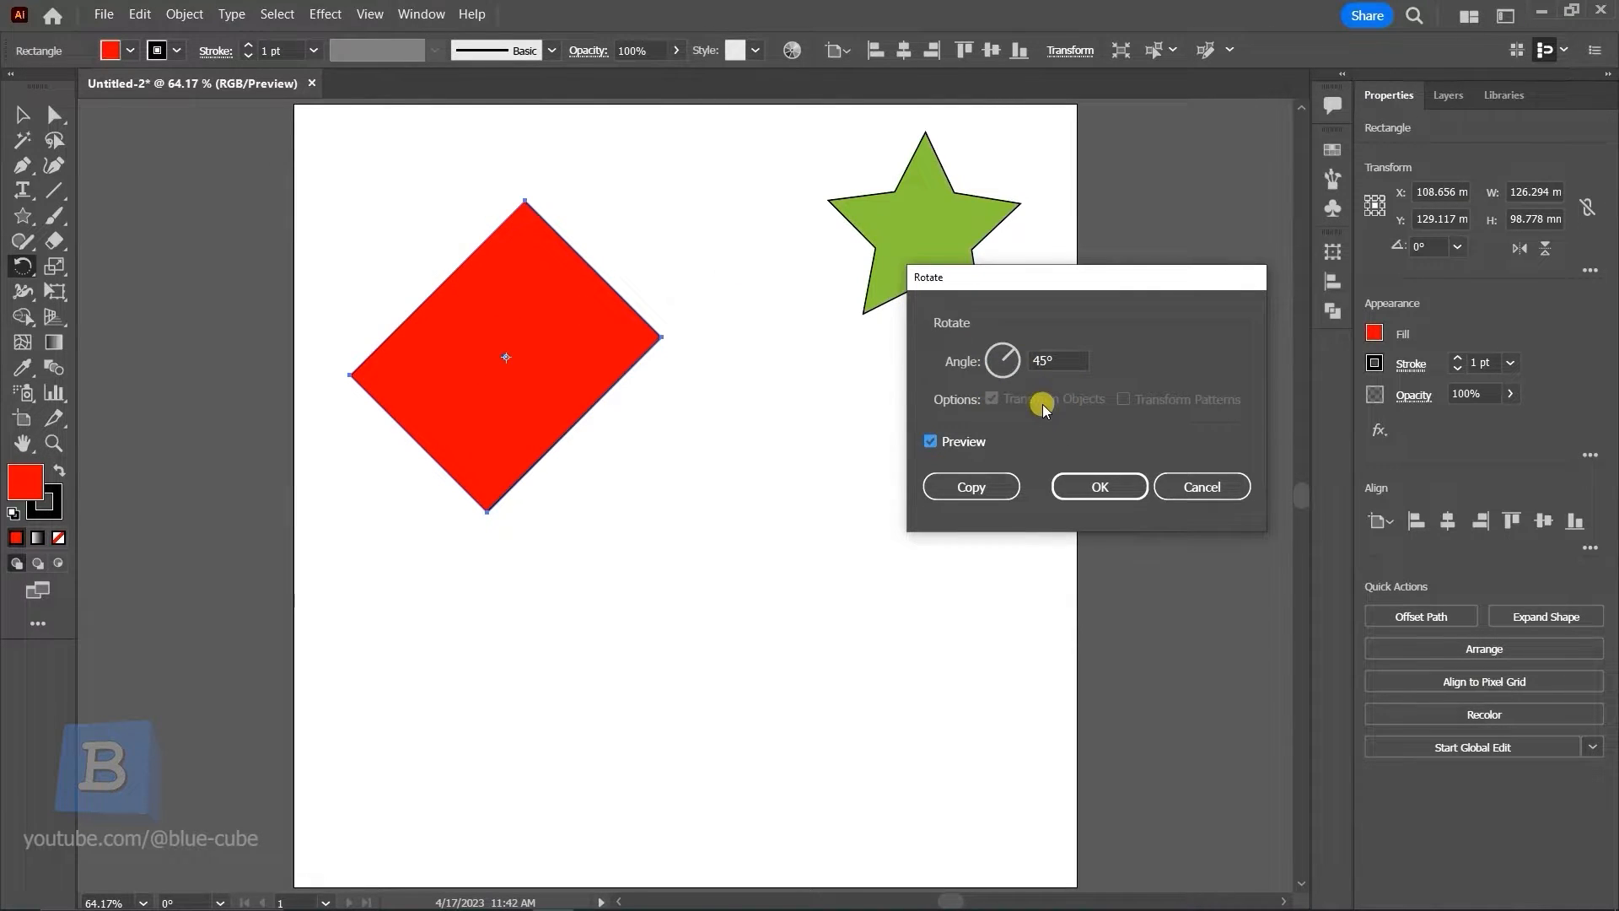
Try a rotation of about 178° with the angle dial, then reset the angle to 0° with the preview on
left_click(1005, 344)
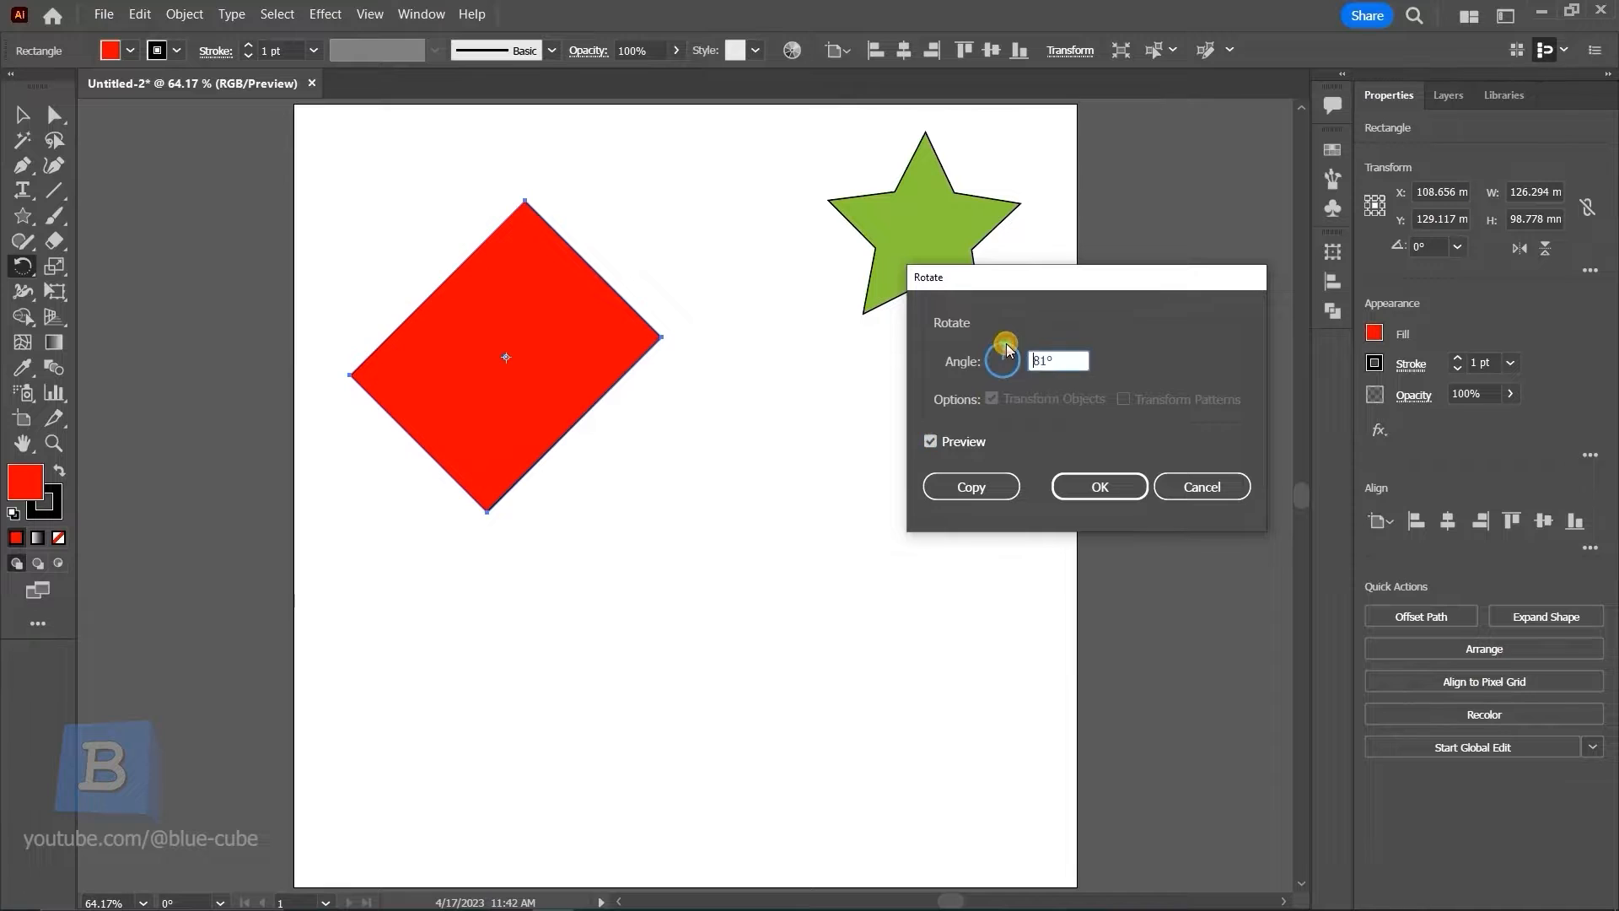
left_click_drag(1007, 346, 960, 359)
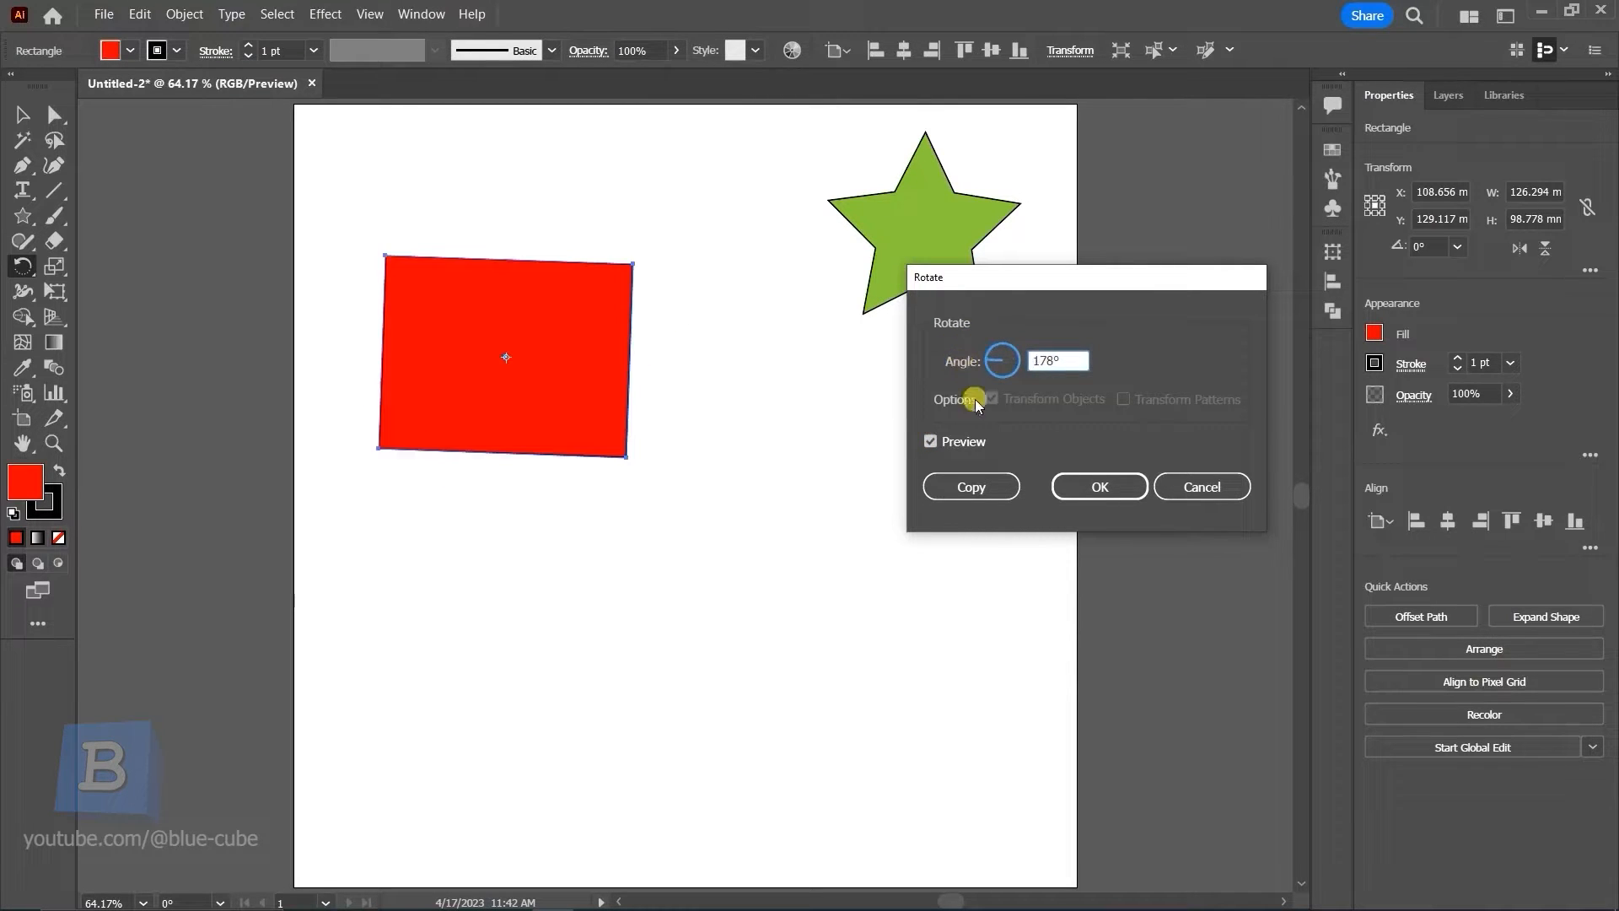
left_click(1003, 375)
left_click_drag(1073, 363, 983, 371)
type("0")
left_click(963, 442)
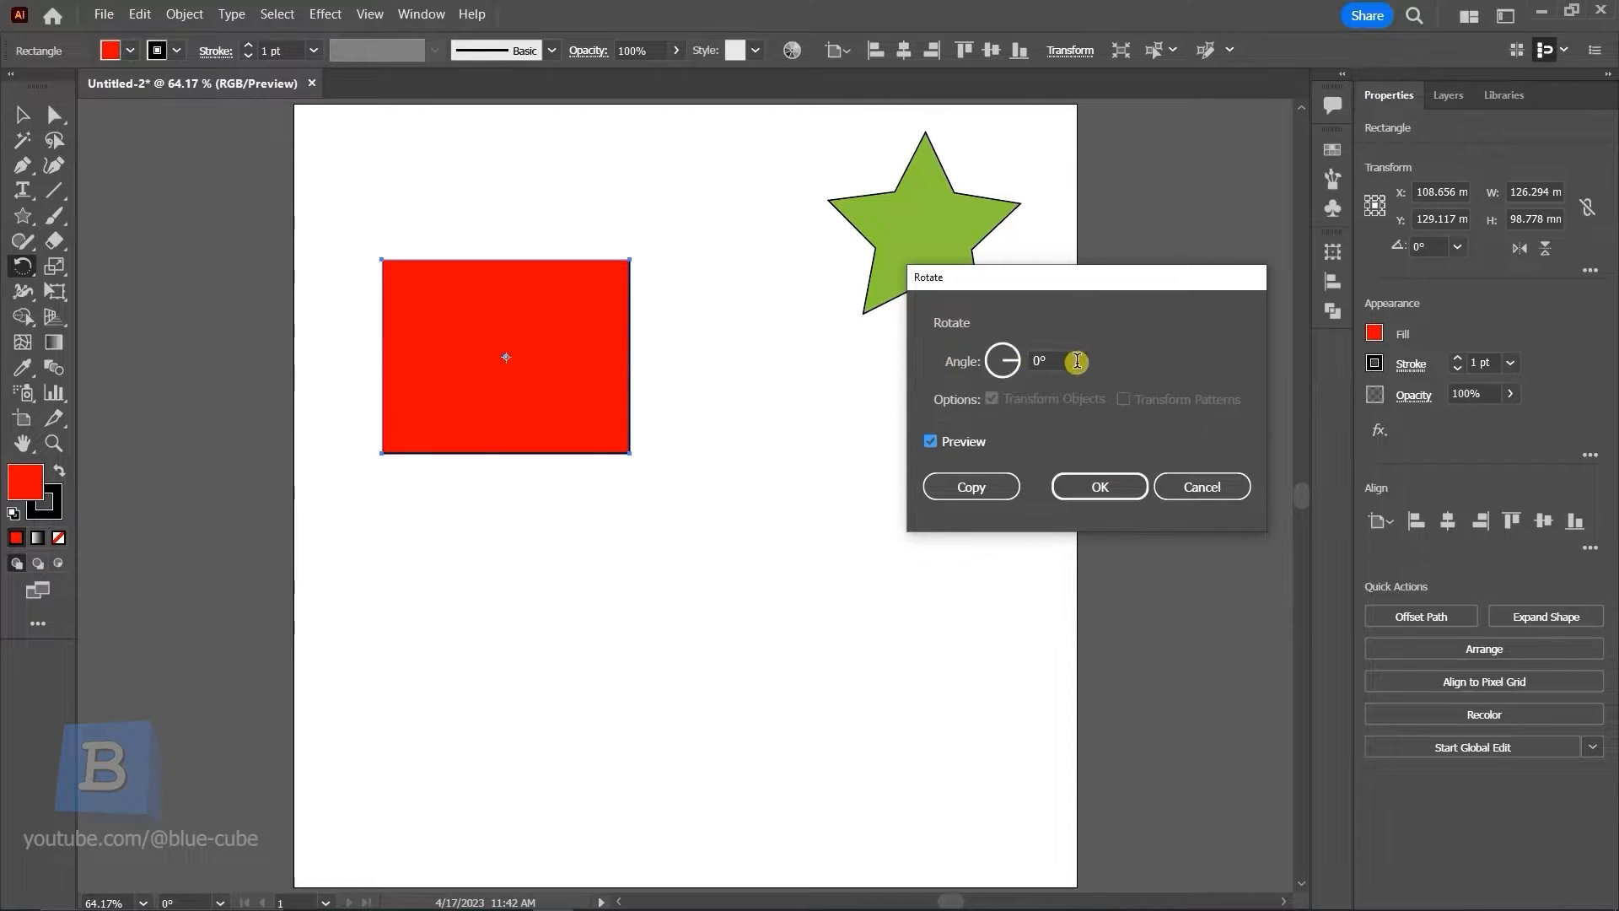
Set the rotation angle to 90°, preview it and apply the rotation to the red rectangle
left_click(1001, 363)
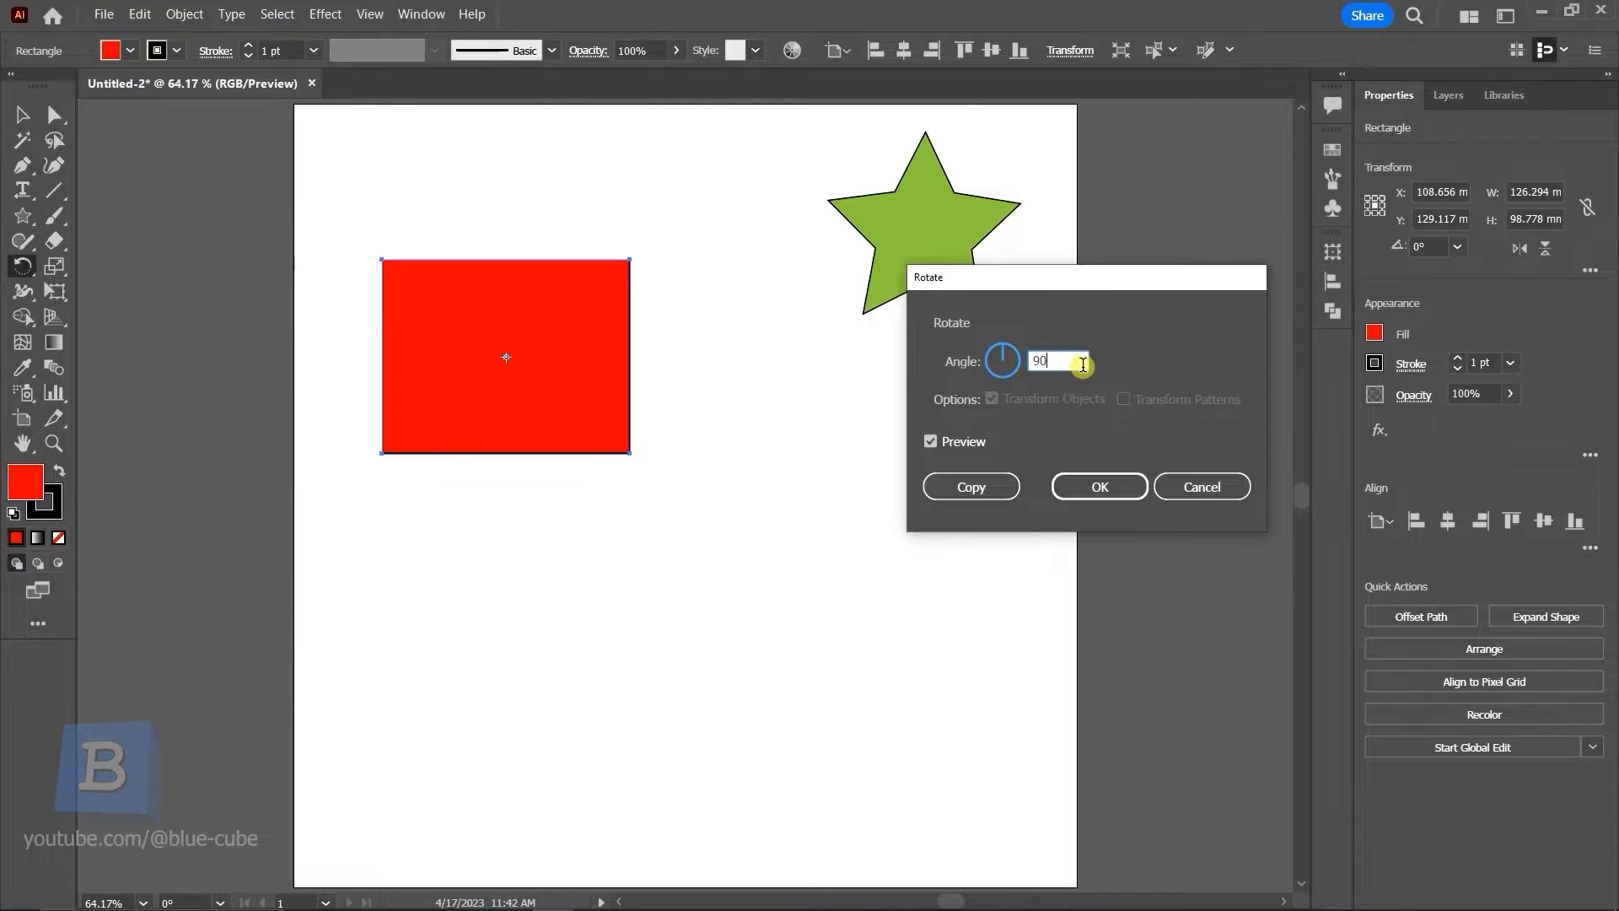
left_click(929, 440)
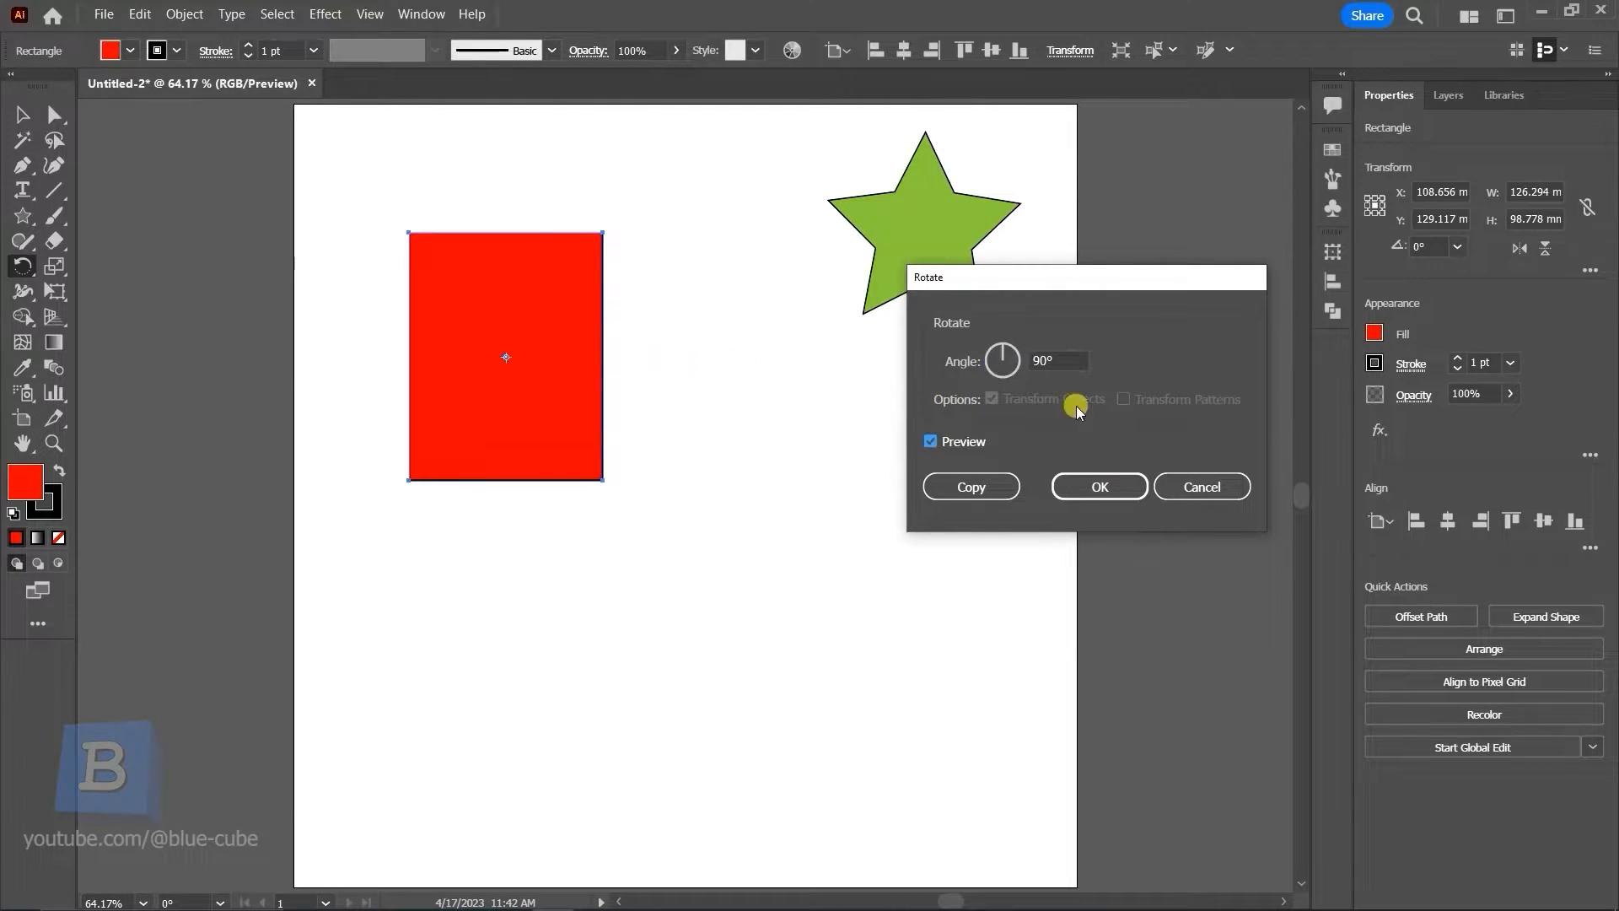
left_click(973, 488)
left_click(1095, 489)
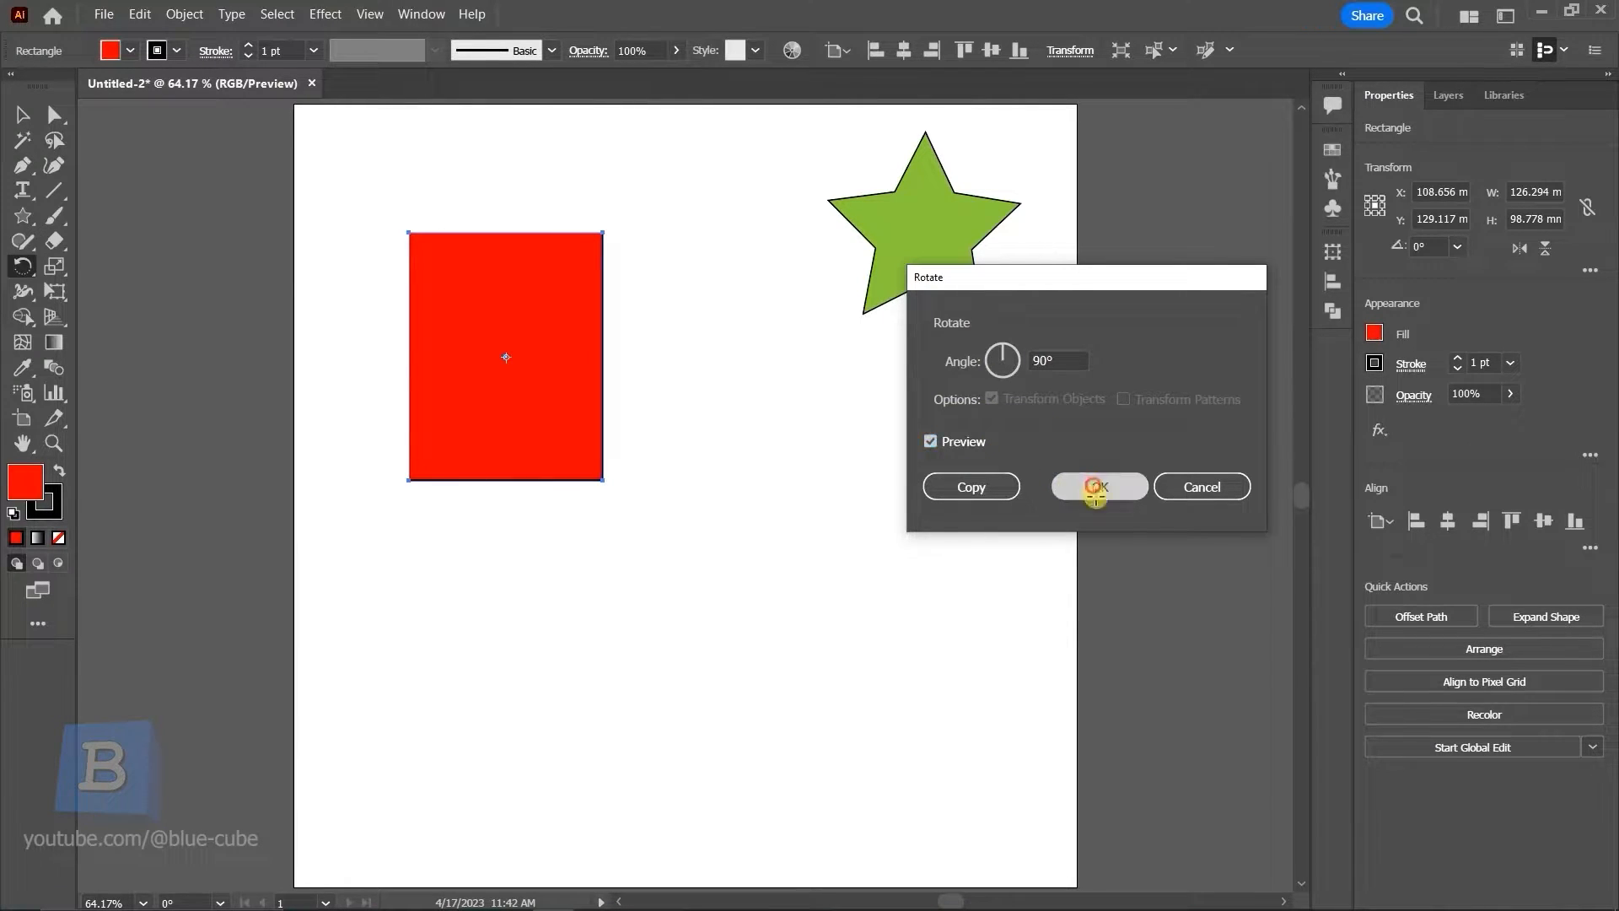
Move the red rectangle slightly down and the green star down-left to about X 286 mm, Y 121 mm
left_click(22, 114)
mouse_move(533, 338)
left_mouse_down()
mouse_move(464, 305)
mouse_move(530, 346)
left_mouse_up()
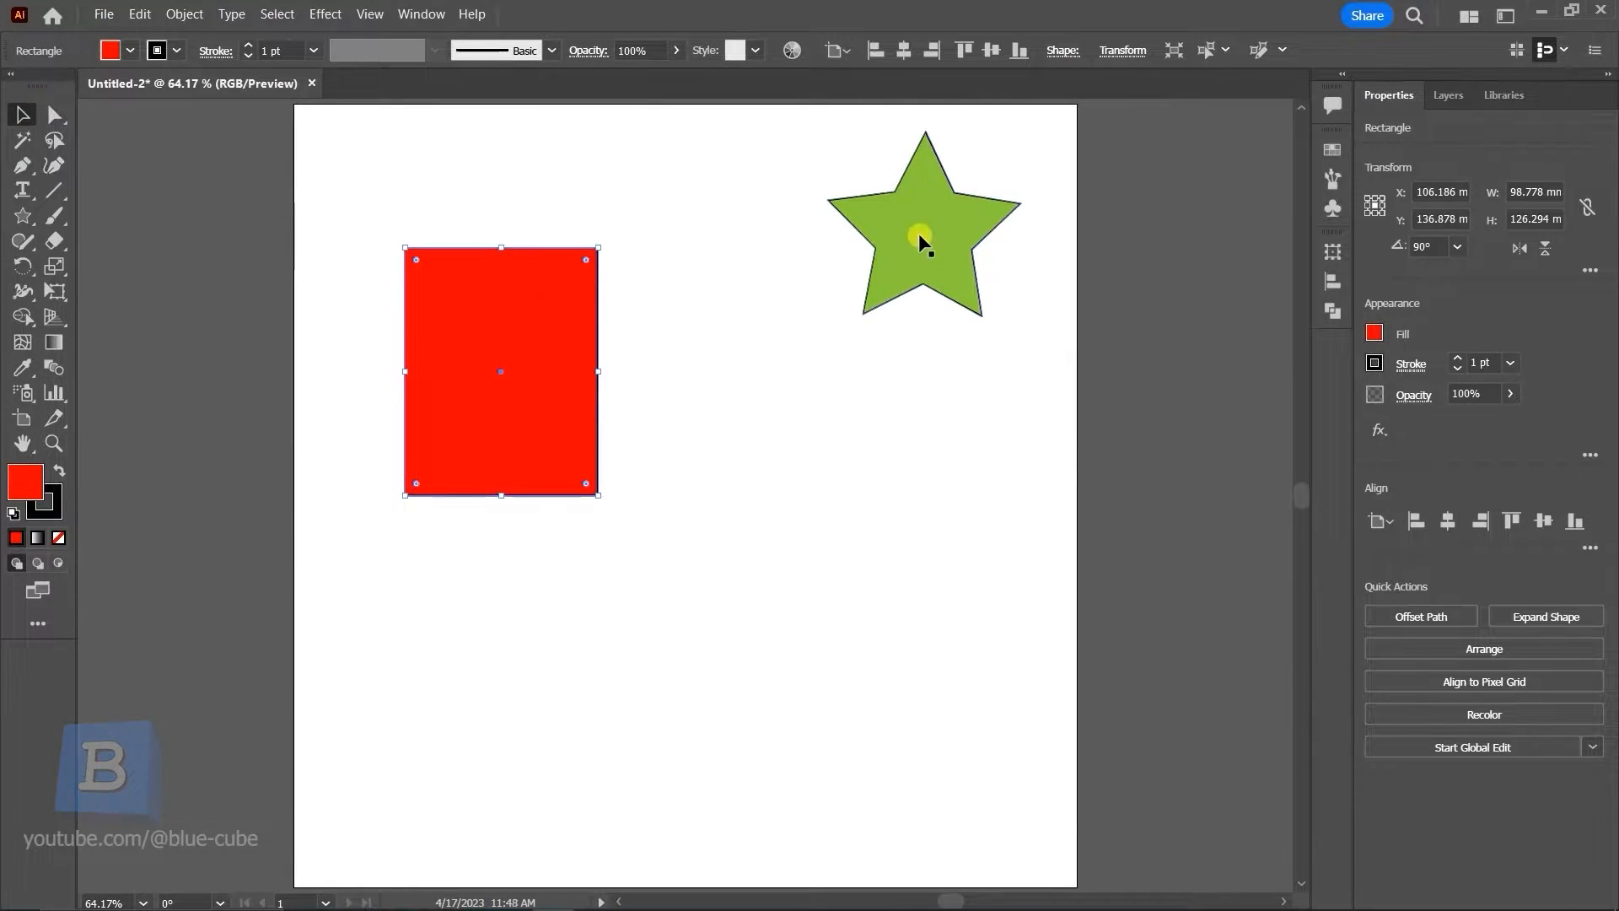
left_click_drag(939, 234, 869, 354)
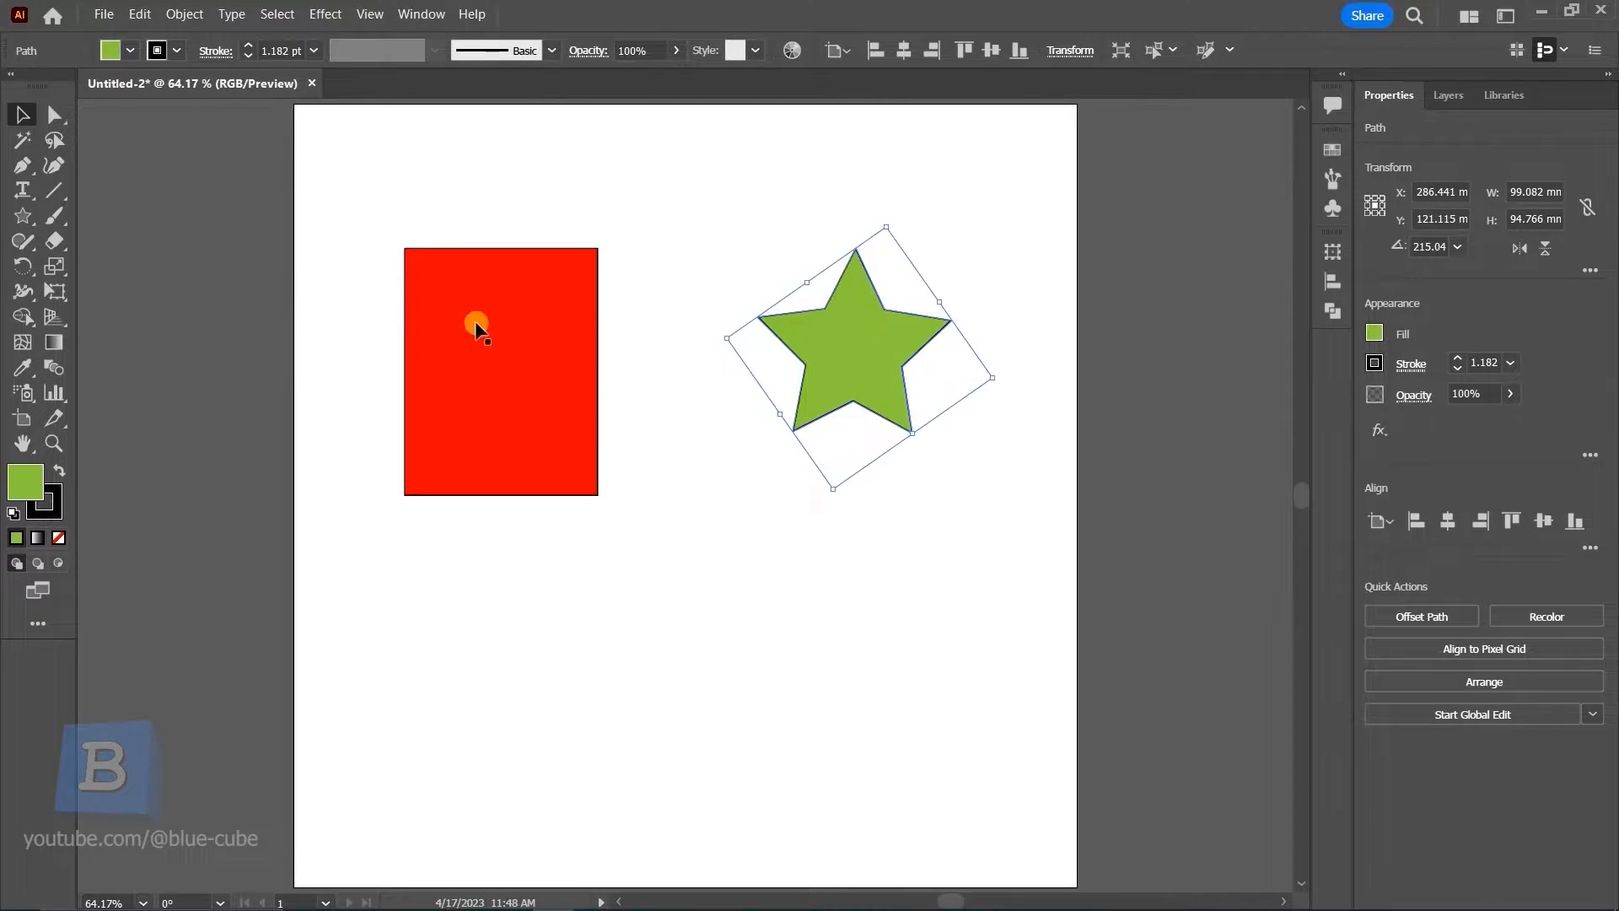
Create a copy of the green star rotated by 129°, with the preview on
double_click(21, 267)
left_click_drag(974, 297, 1087, 308)
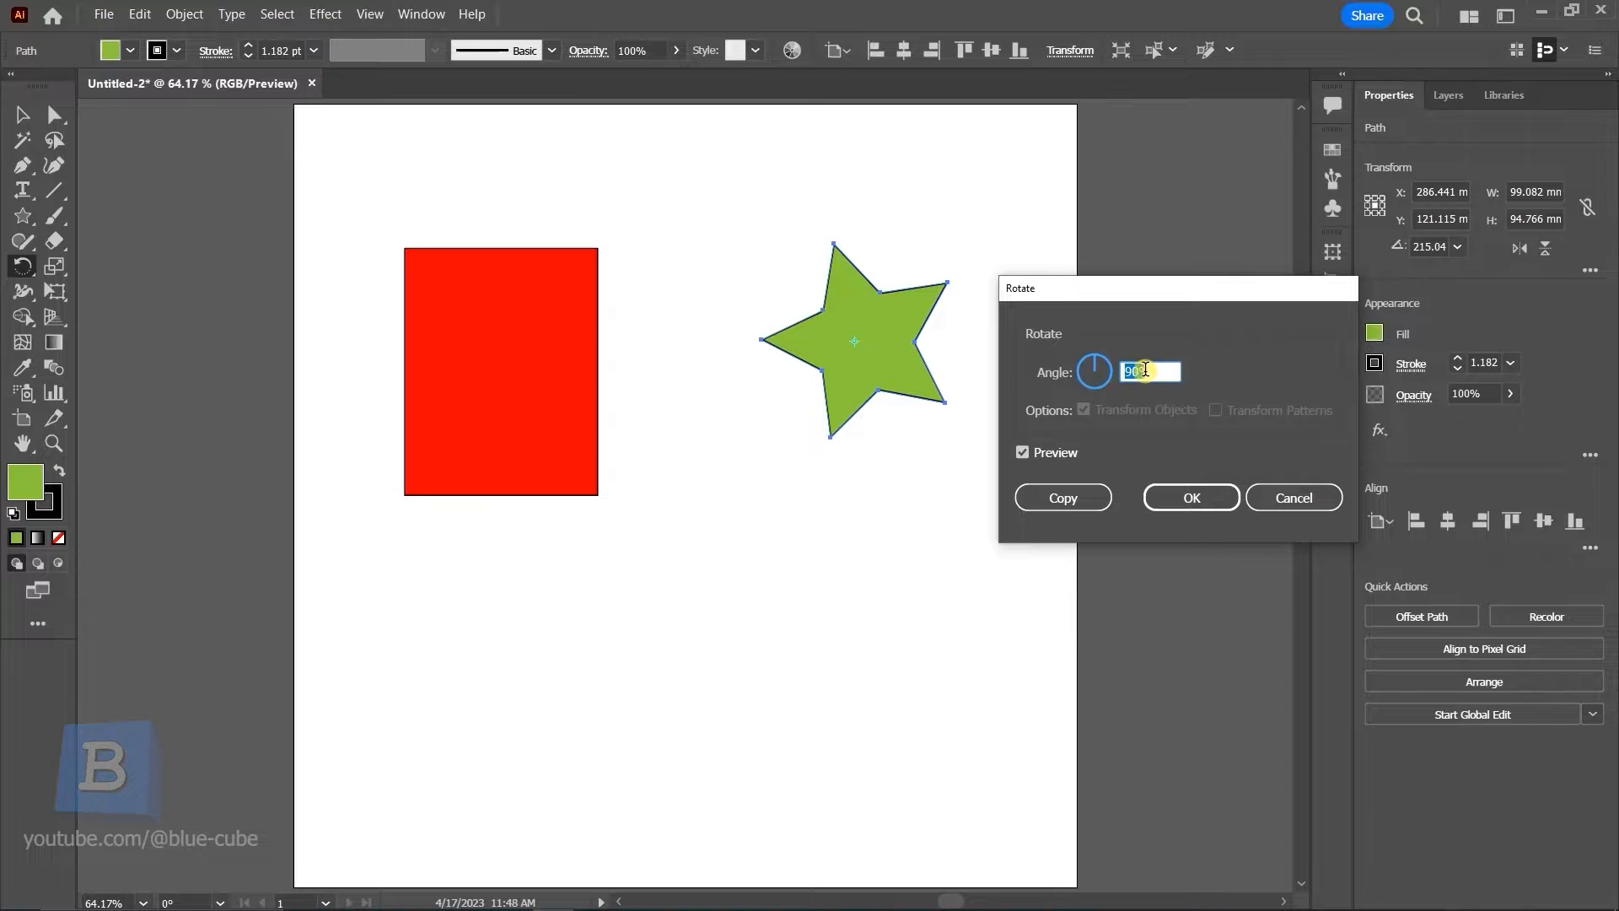
left_click_drag(1077, 361, 1080, 353)
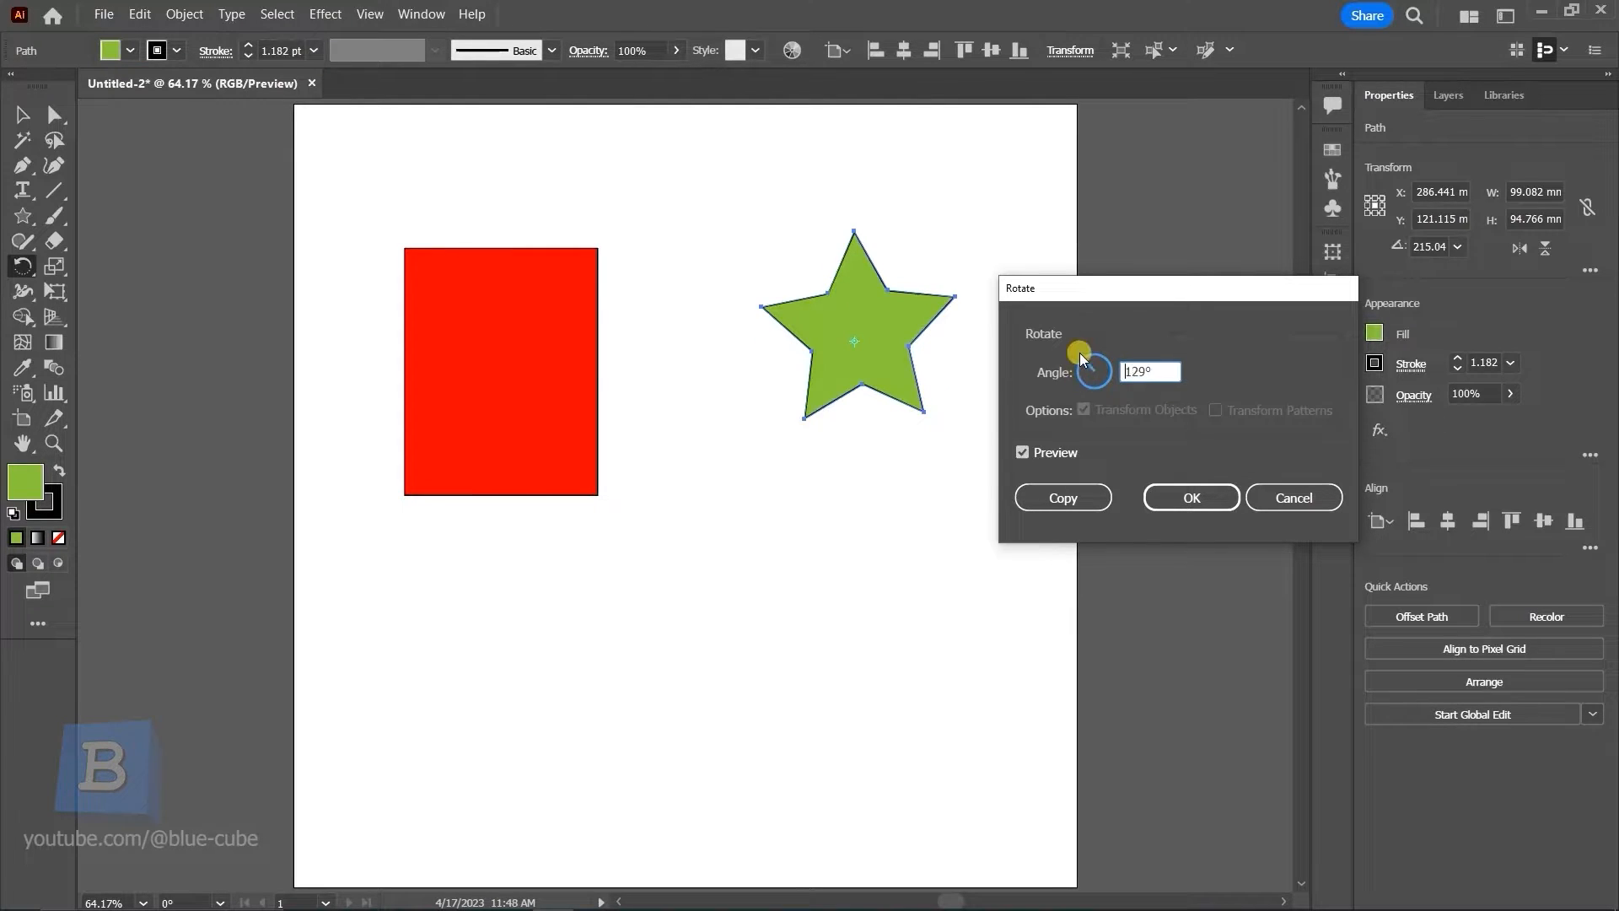
left_click(1020, 453)
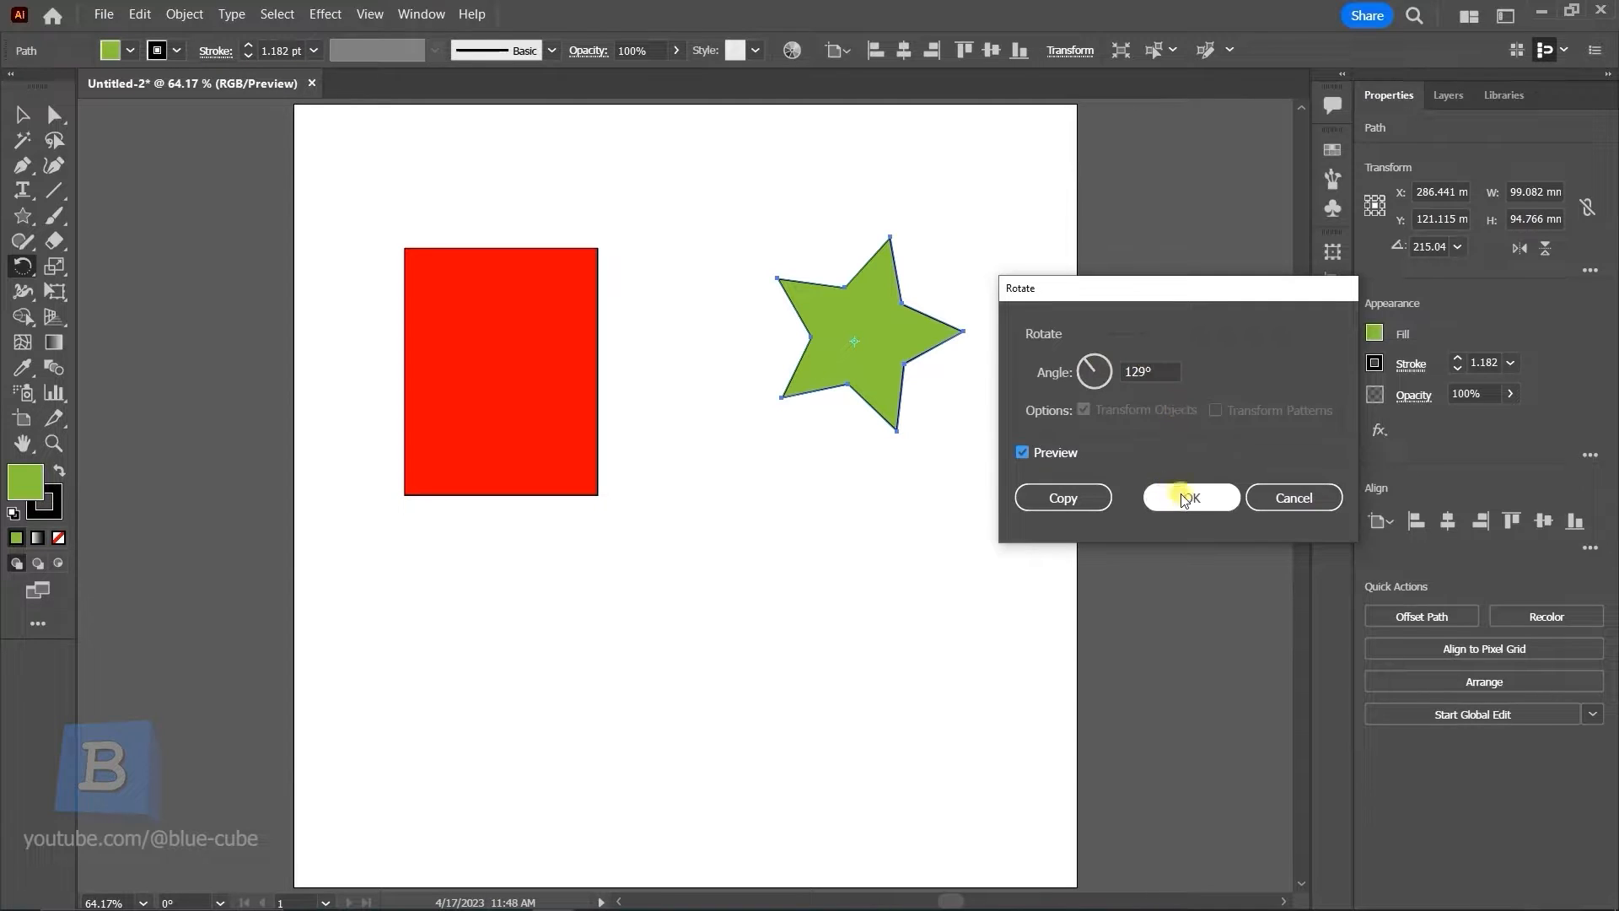
left_click(1064, 497)
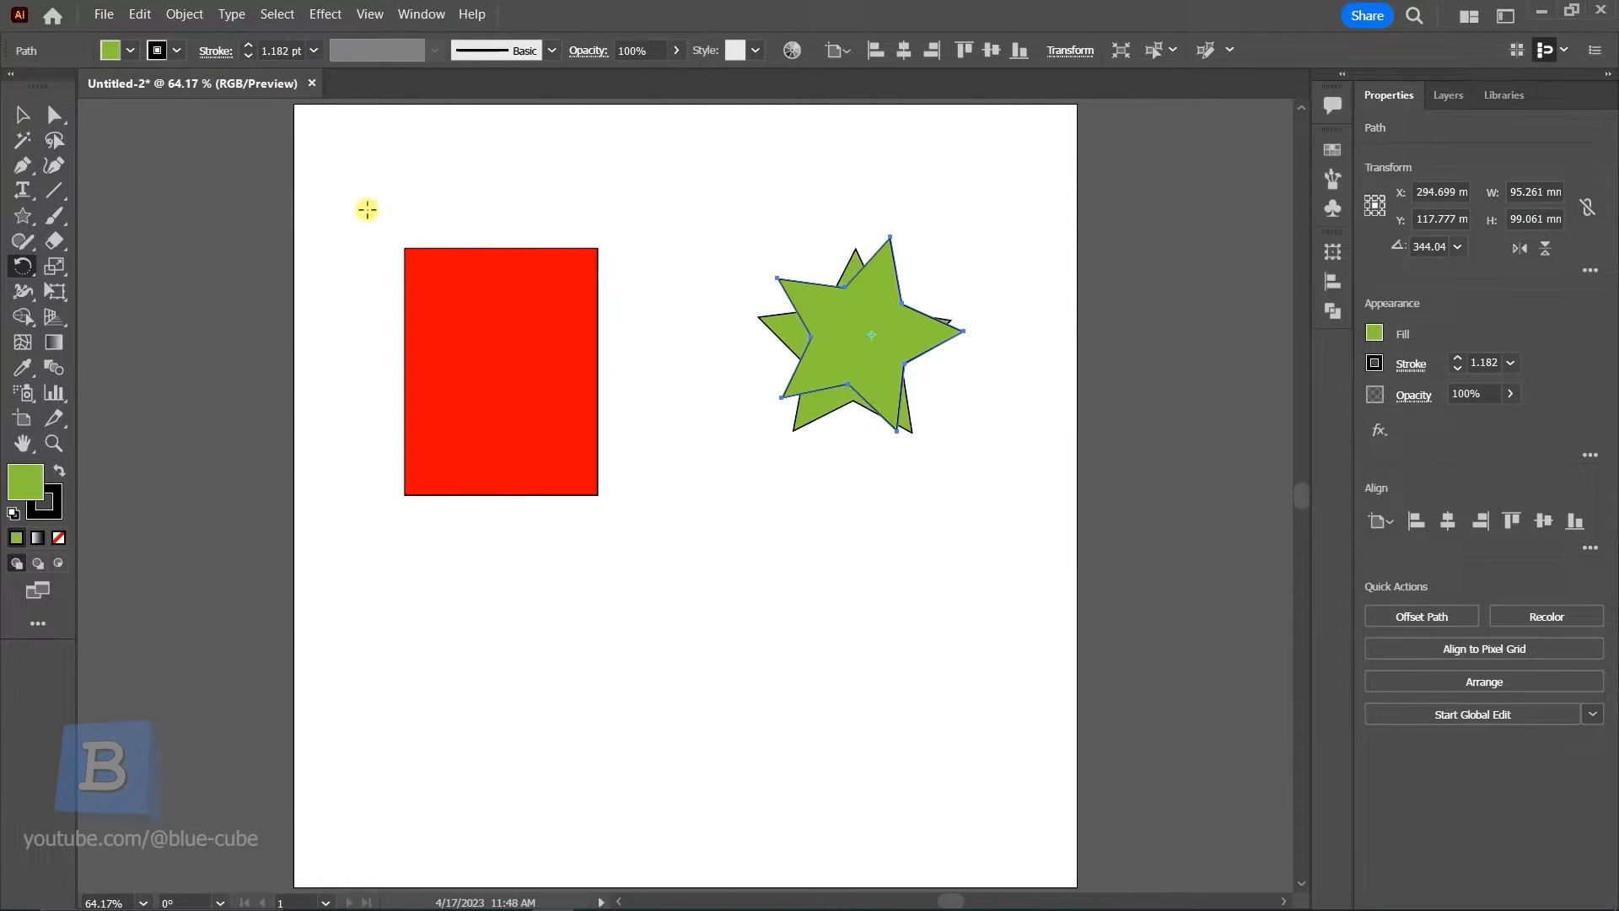
Move the rotated star copy below and to the right of the original, at about X 338 mm, Y 214 mm
left_click(22, 114)
left_click_drag(857, 322, 833, 504)
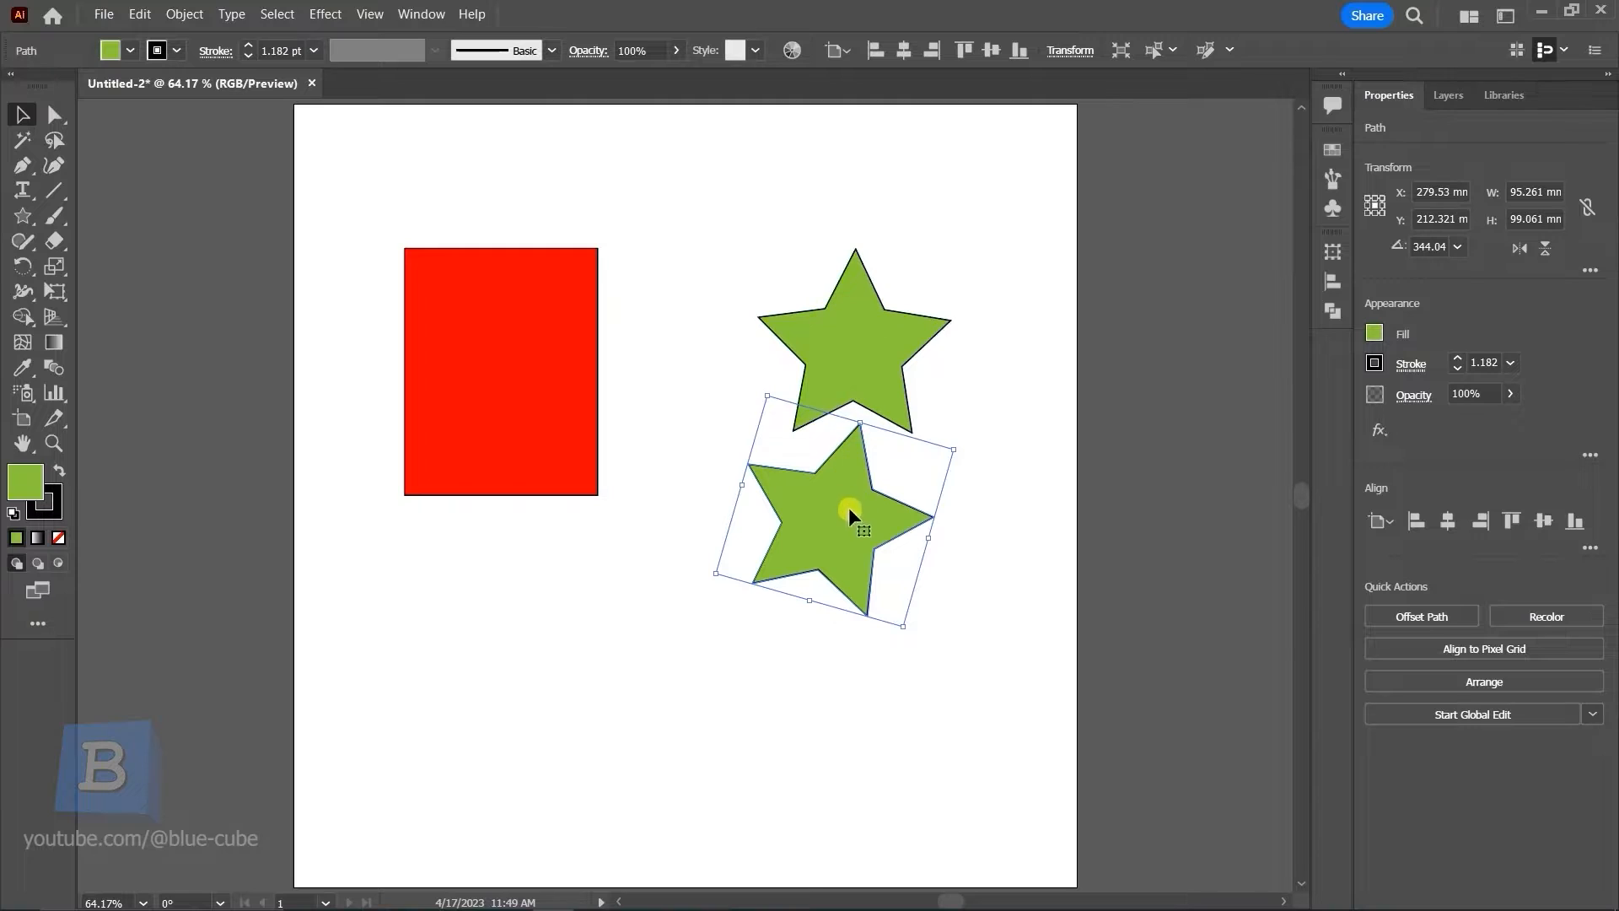
left_click_drag(825, 500, 959, 501)
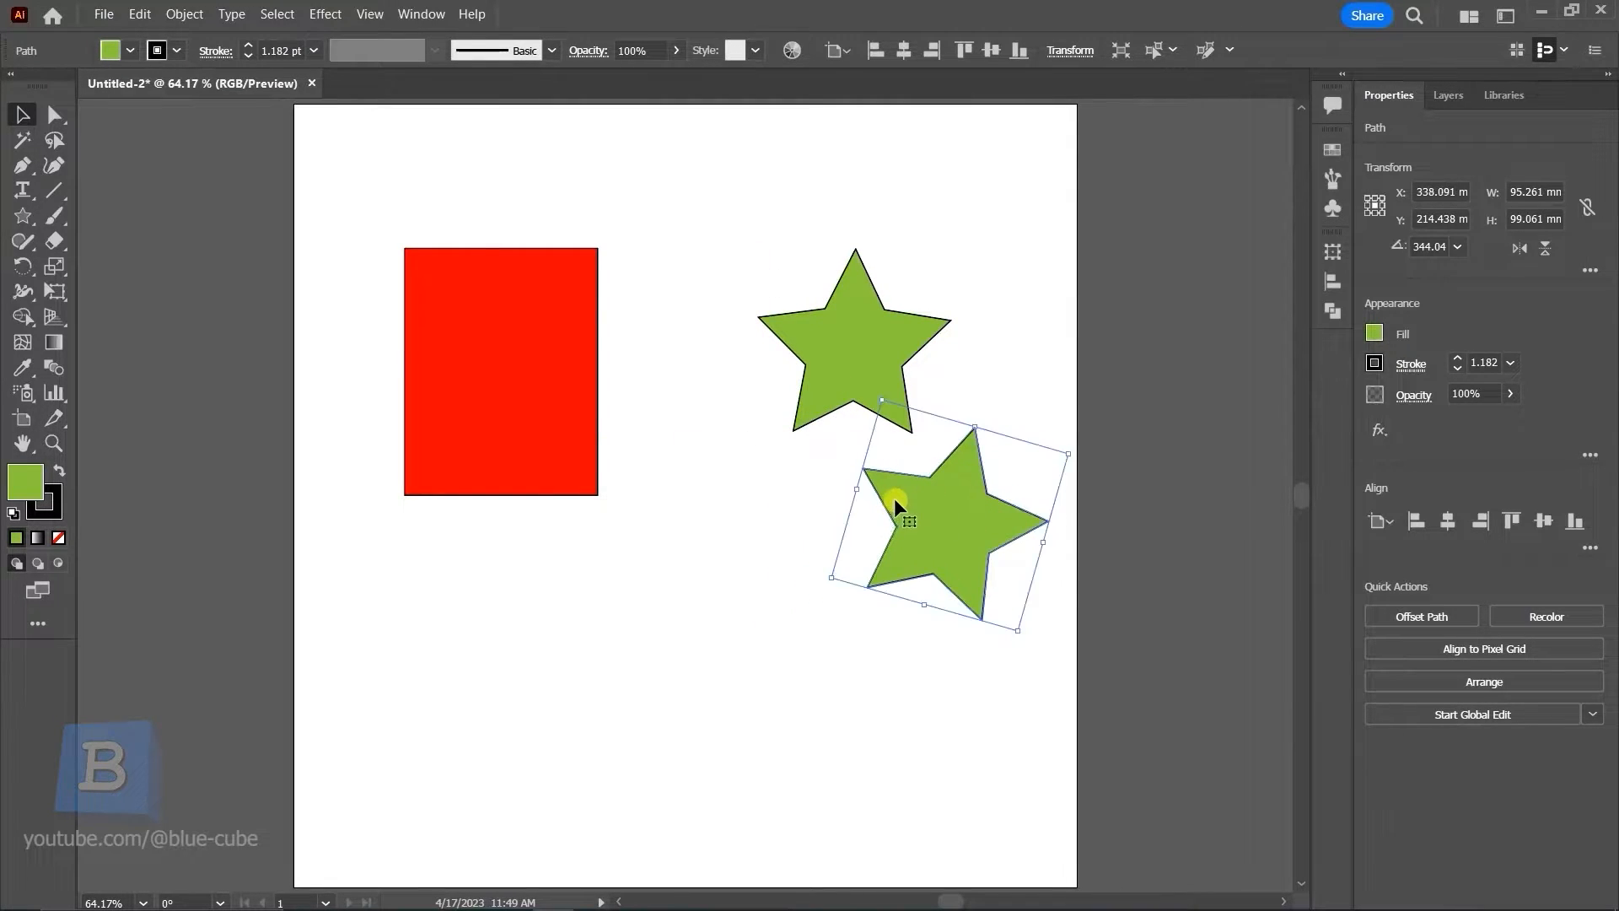
Create a copy of the red rectangle rotated by 45° and place it directly below the original
left_click(474, 312)
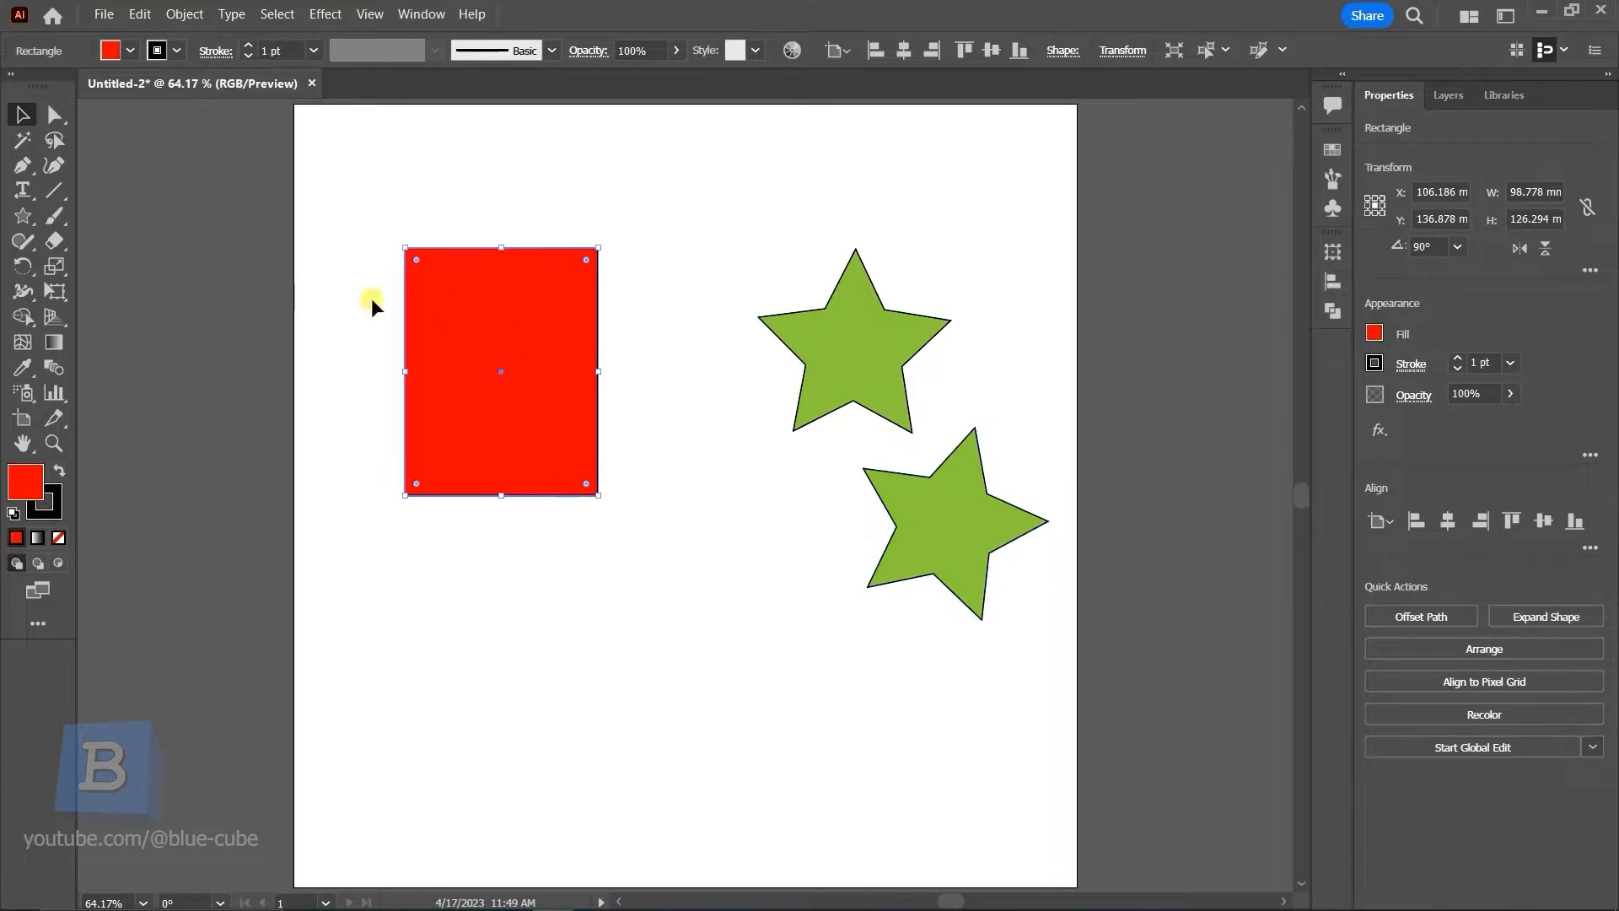
double_click(23, 266)
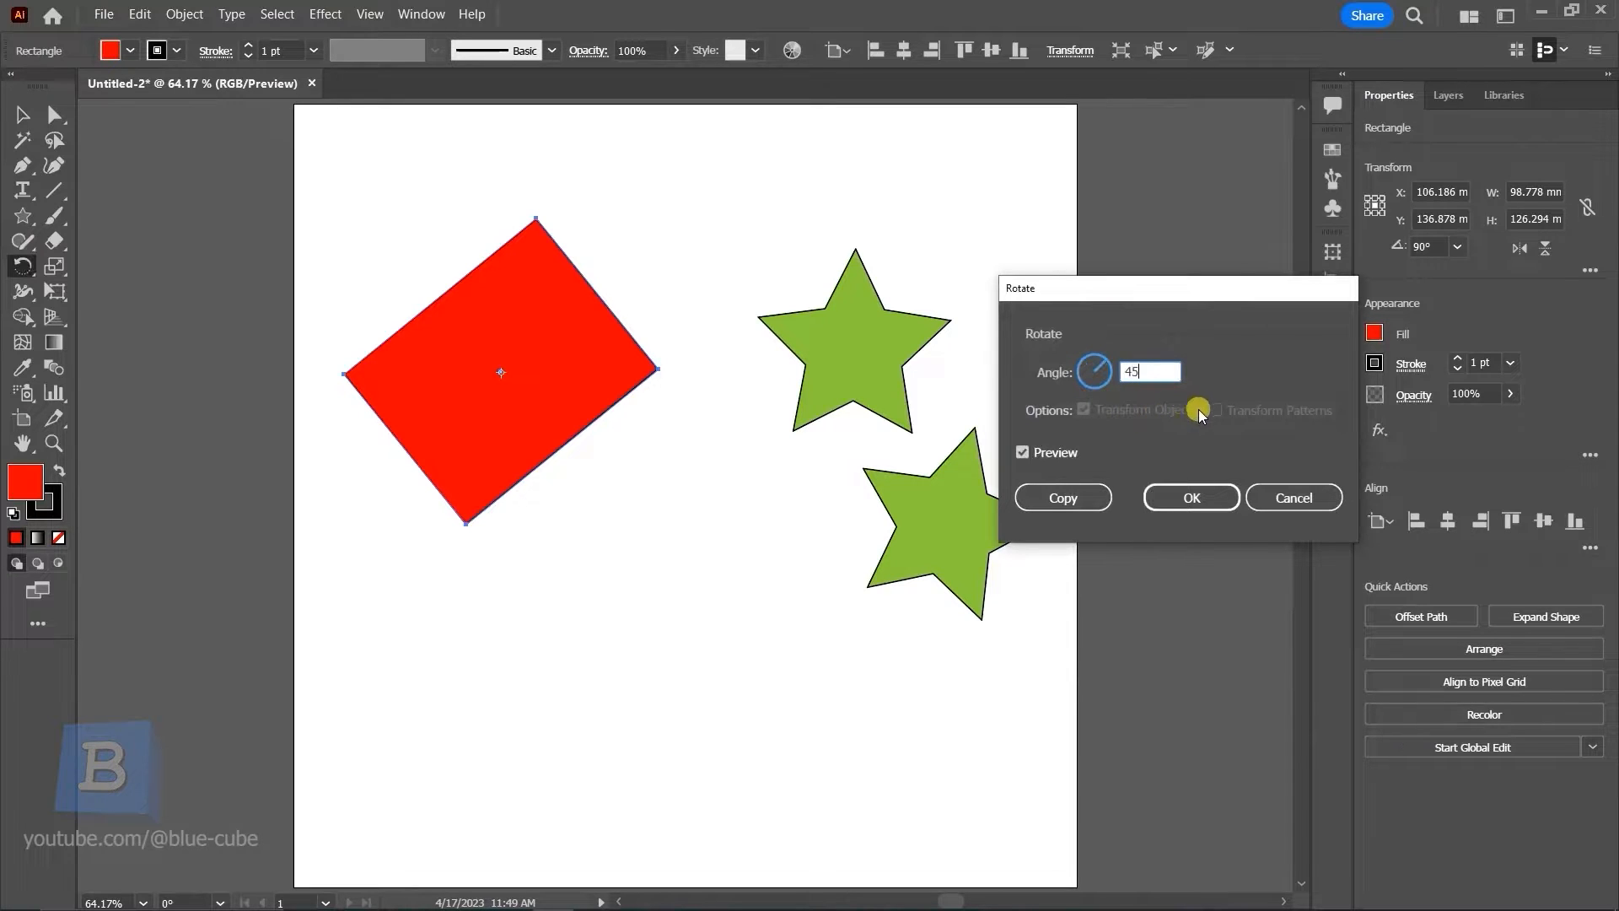
left_click(1067, 496)
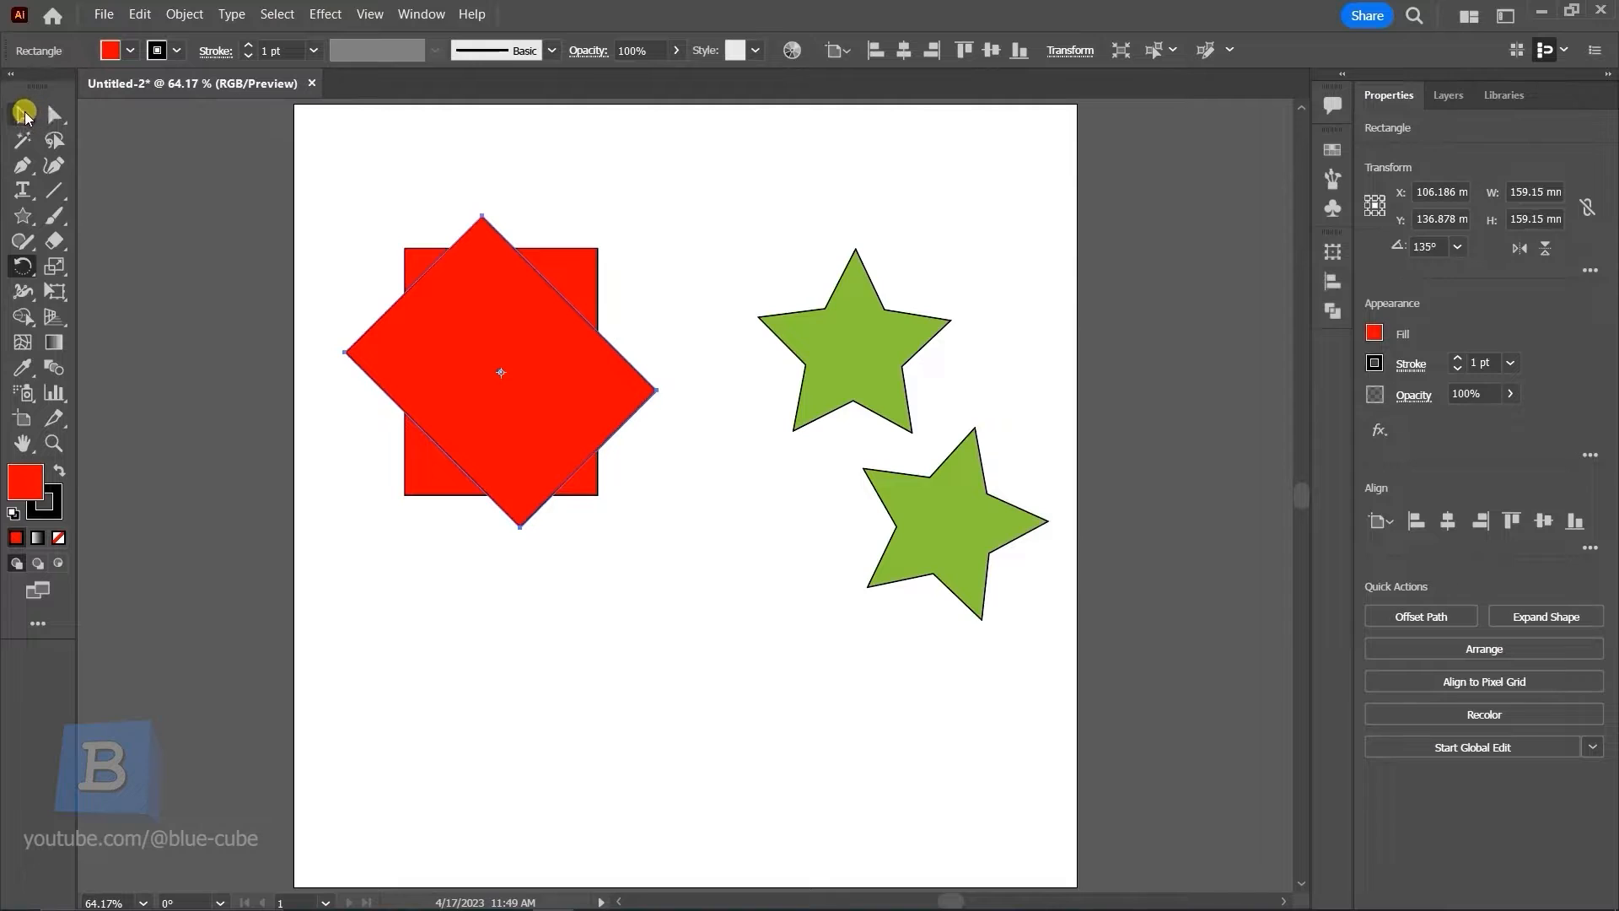
left_click(23, 114)
left_click_drag(518, 339, 517, 636)
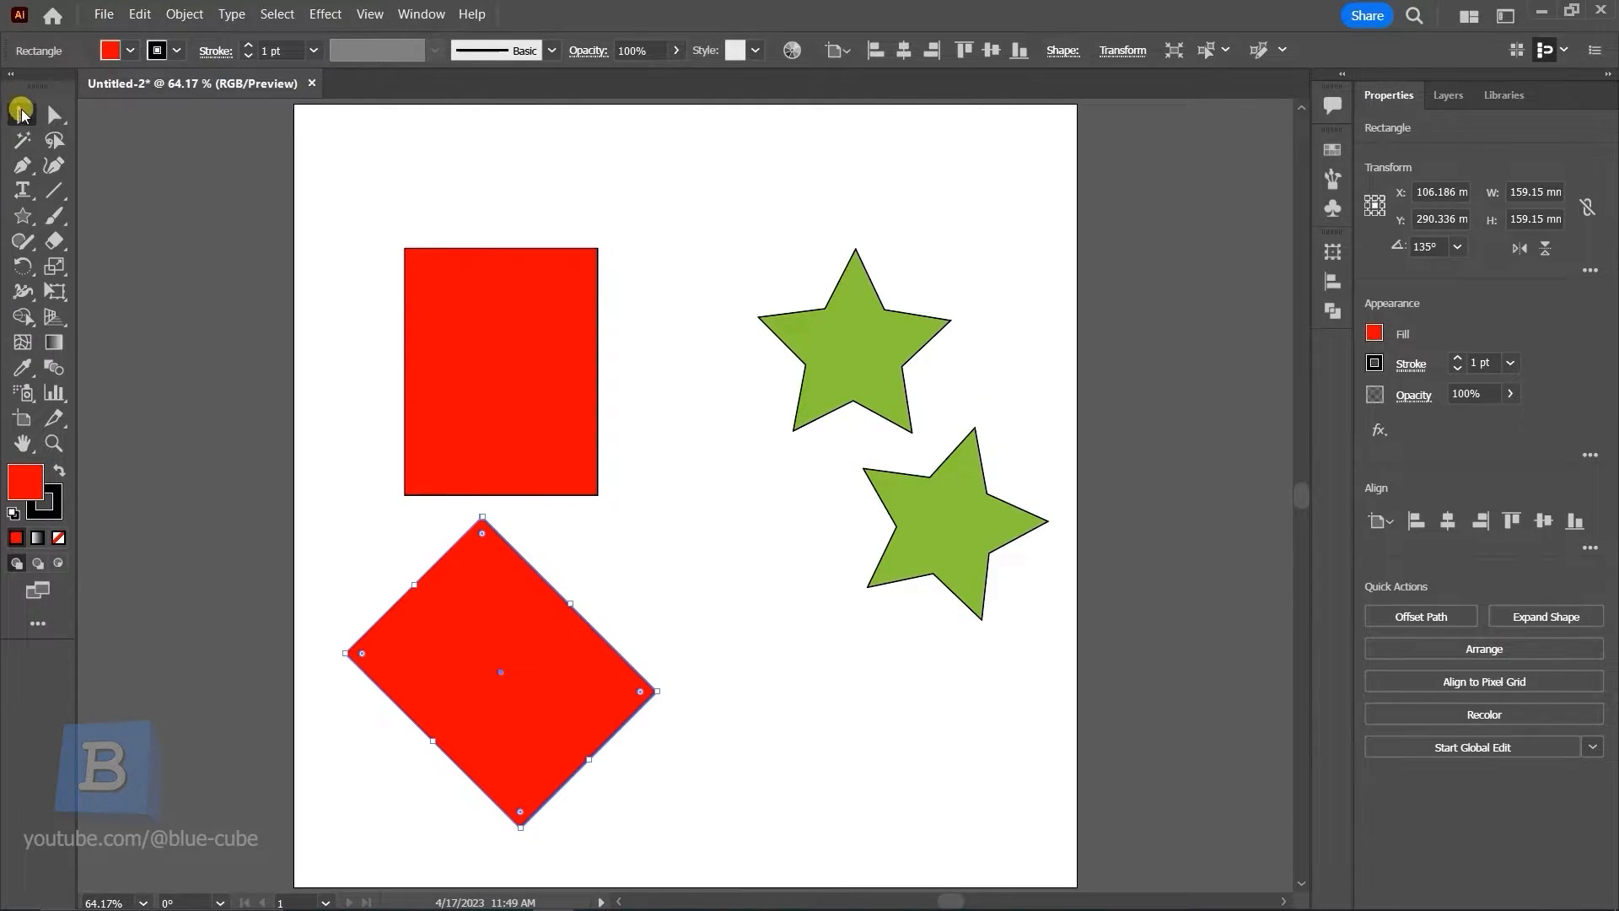
Delete the rotated rectangle copy and the rotated star copy
key("Delete")
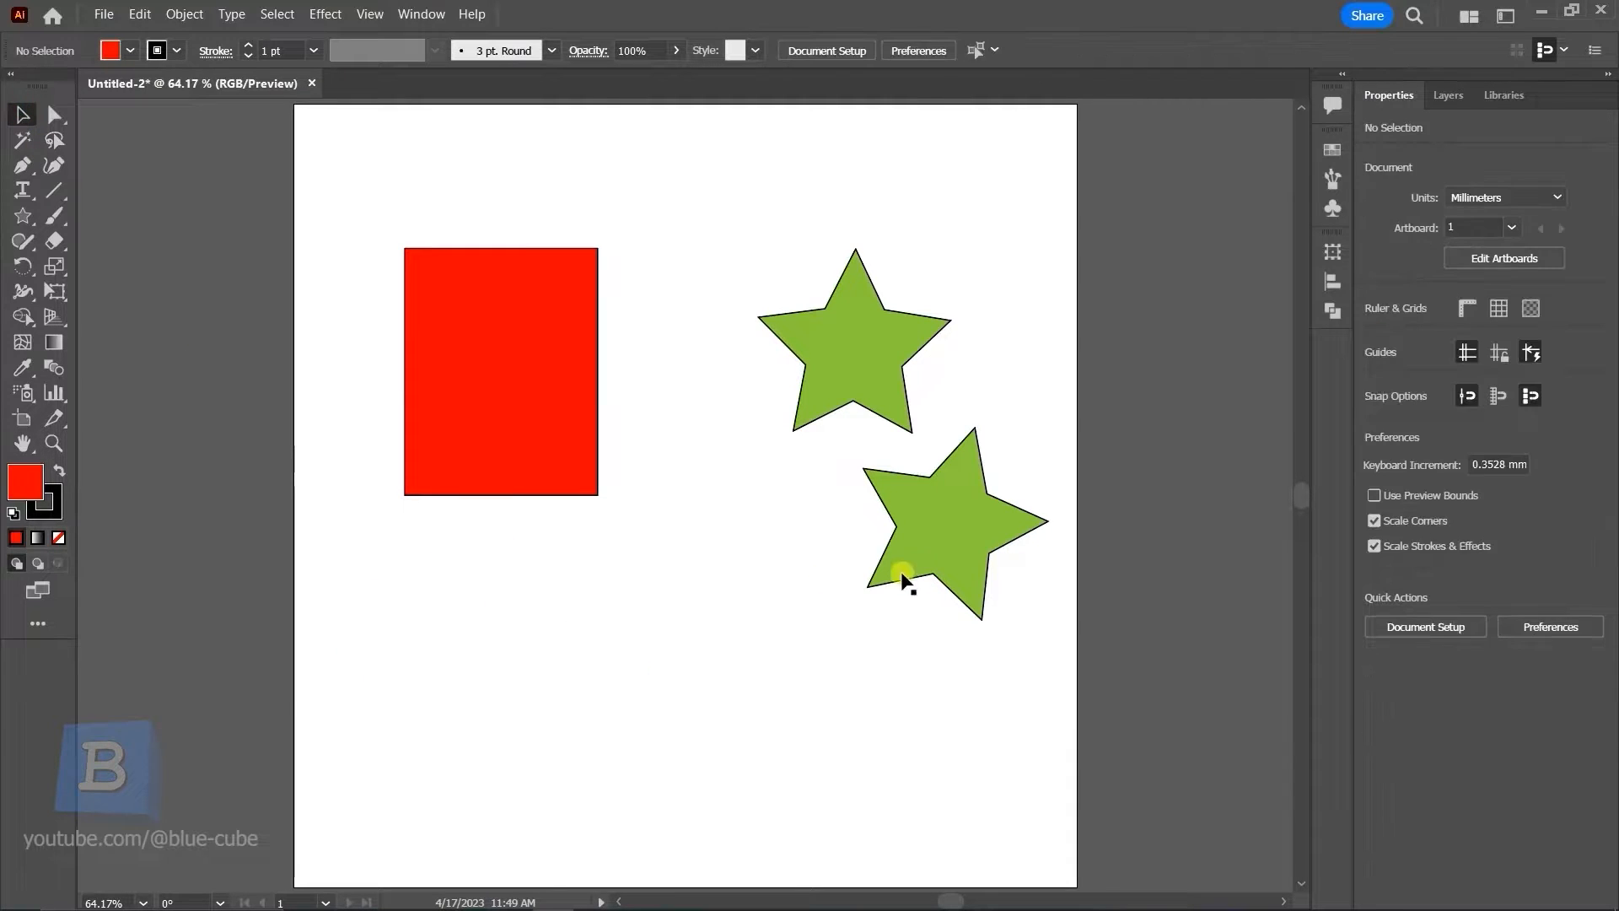
left_click(978, 506)
key("Delete")
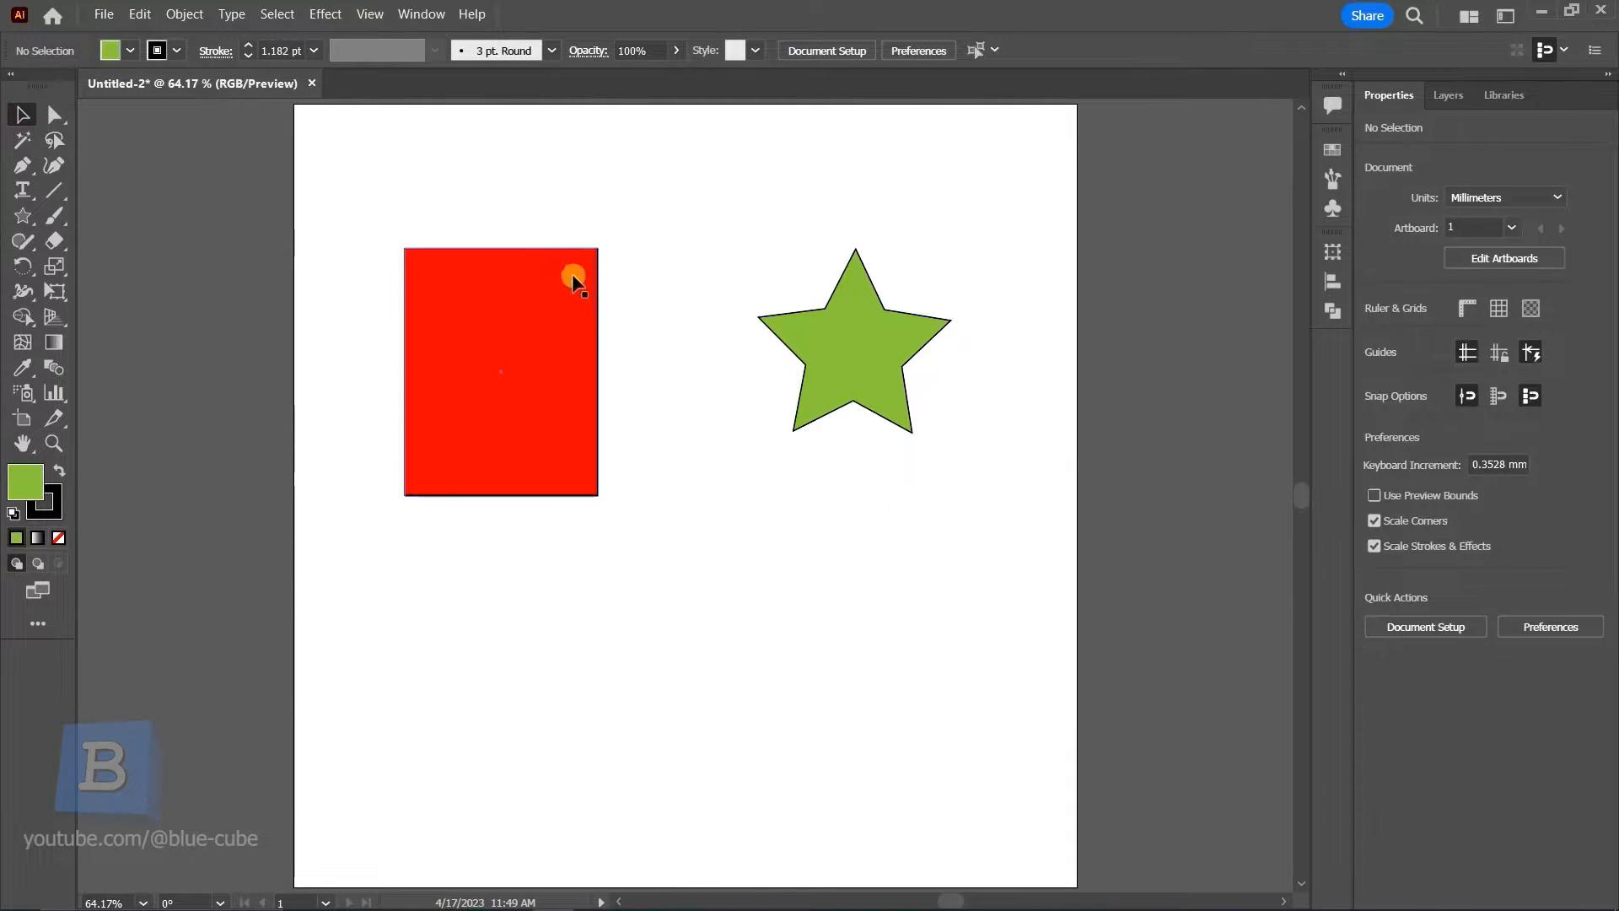
left_click(21, 266)
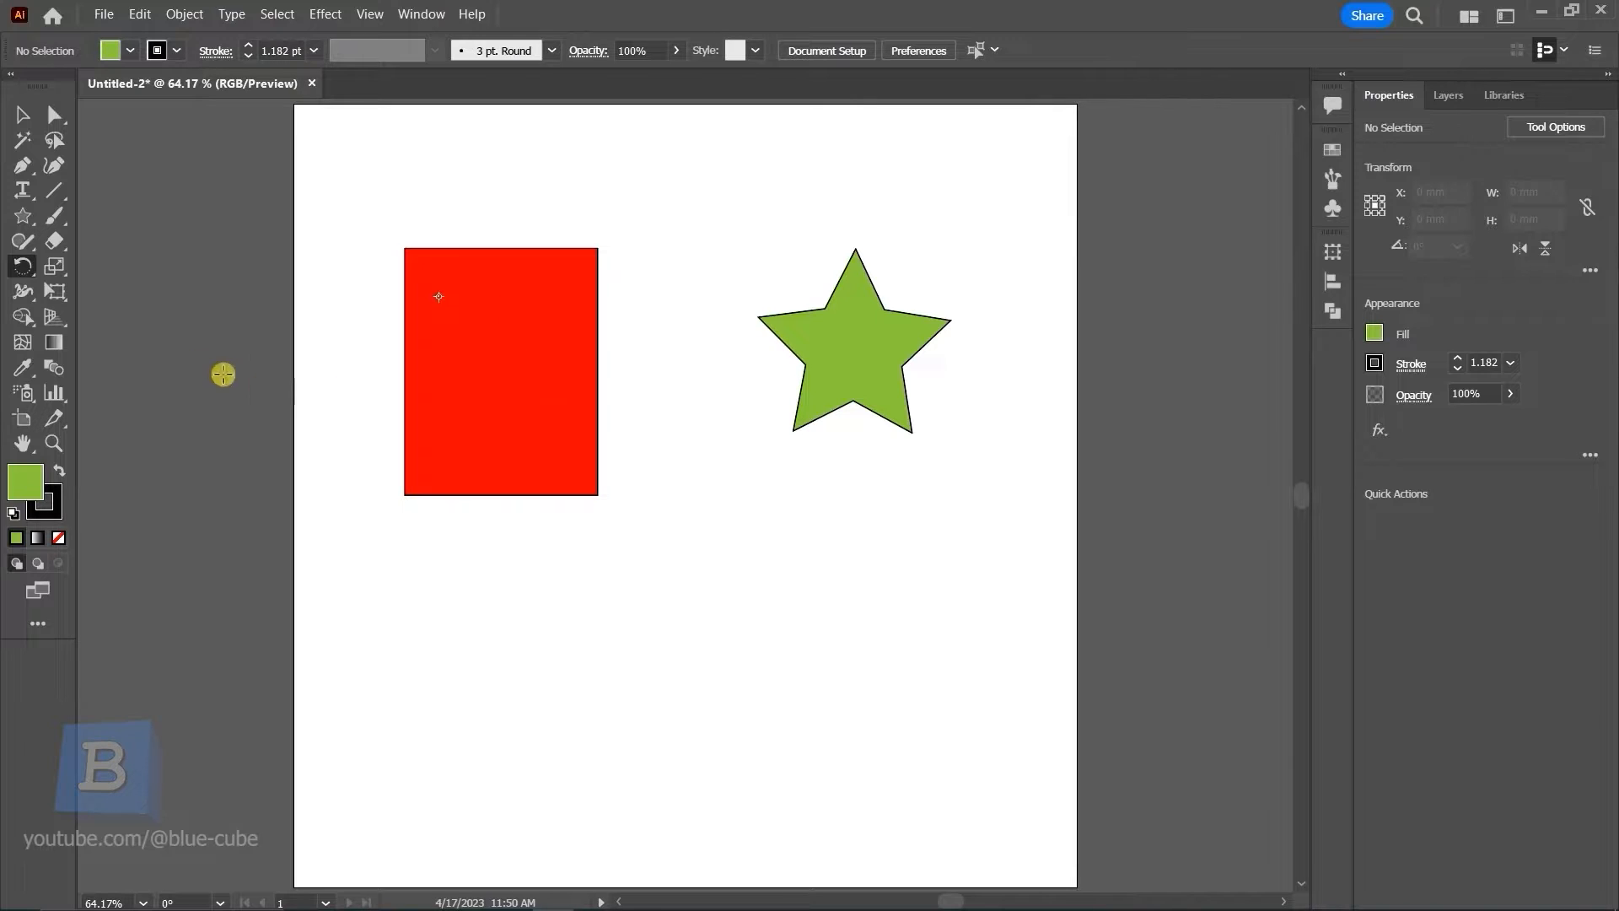
double_click(23, 266)
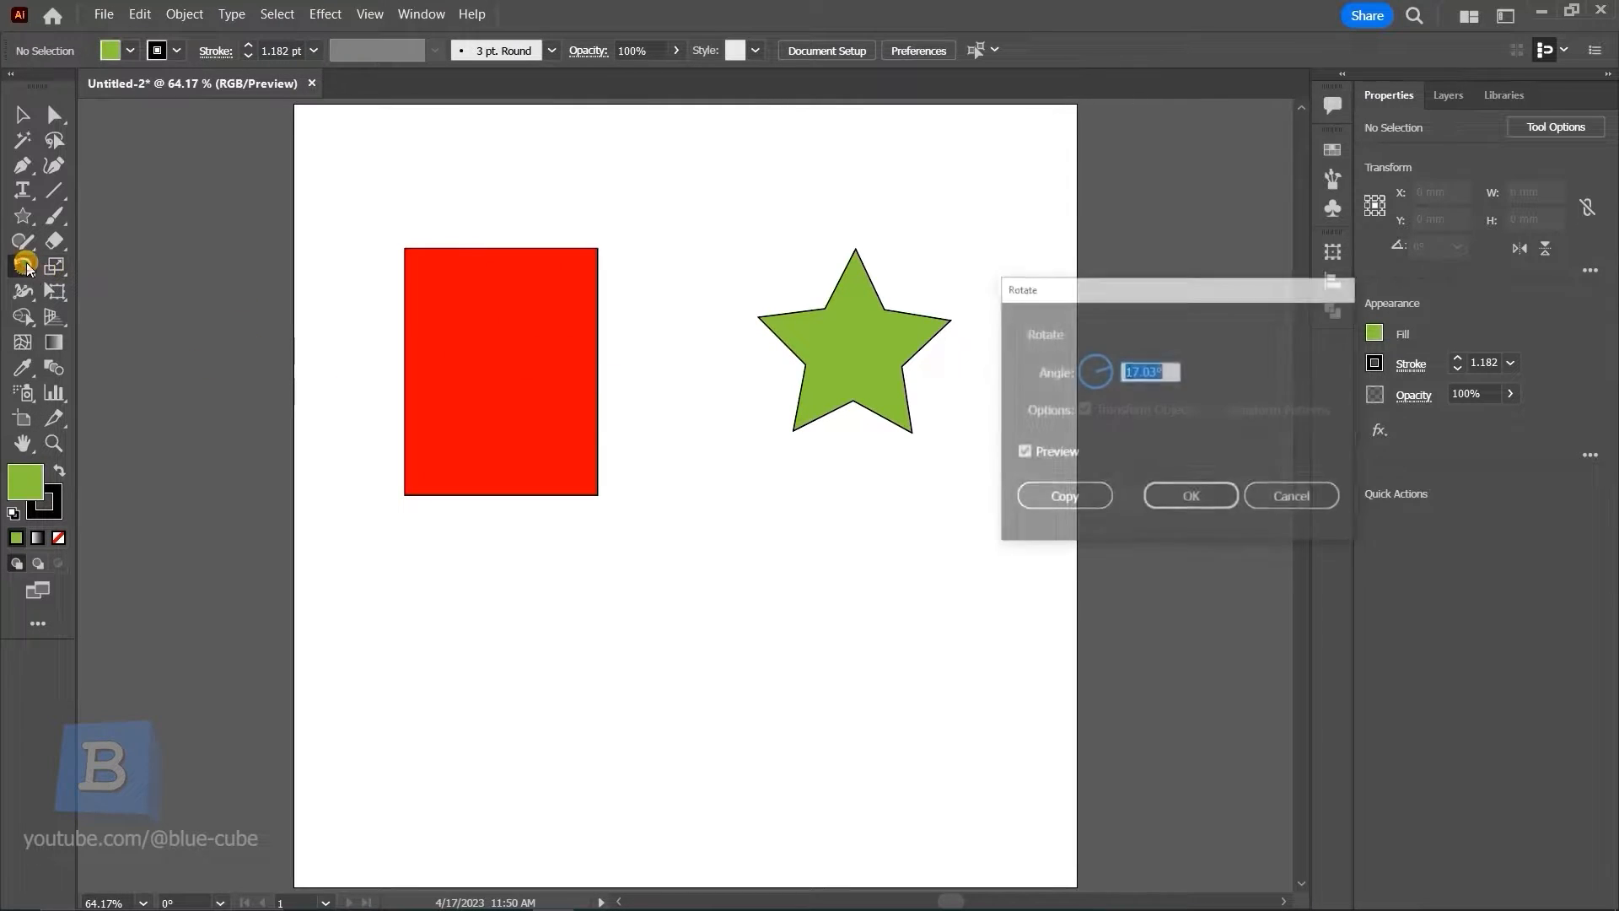
left_click(1279, 494)
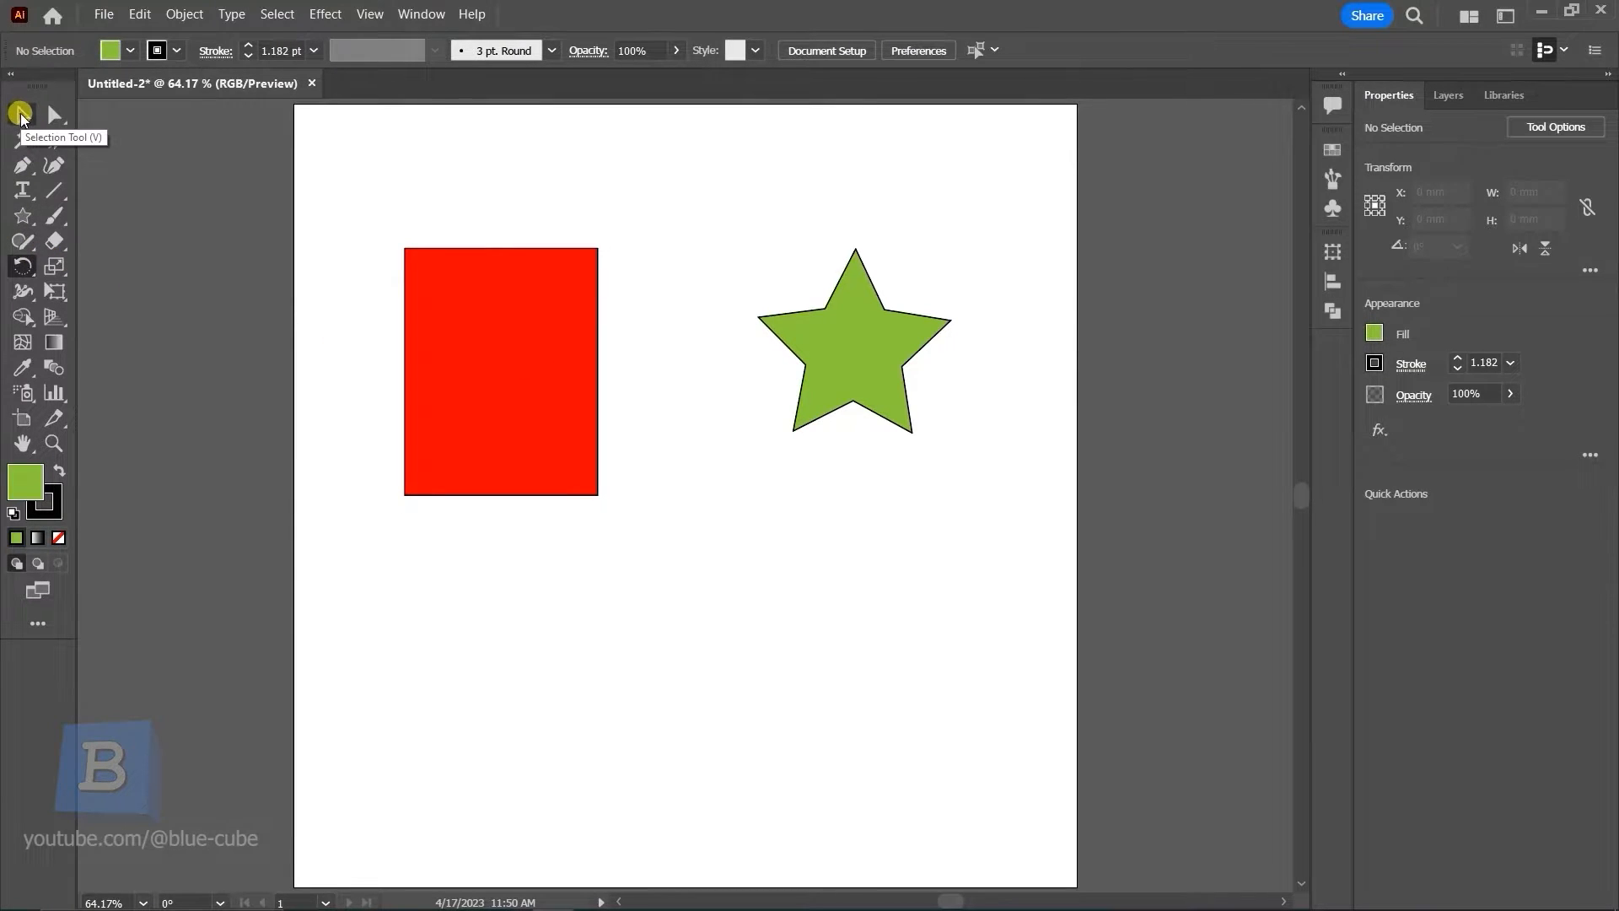
Select the red rectangle and rotate it freehand about its center with the Rotate tool to an angle of about 186°
left_click(21, 115)
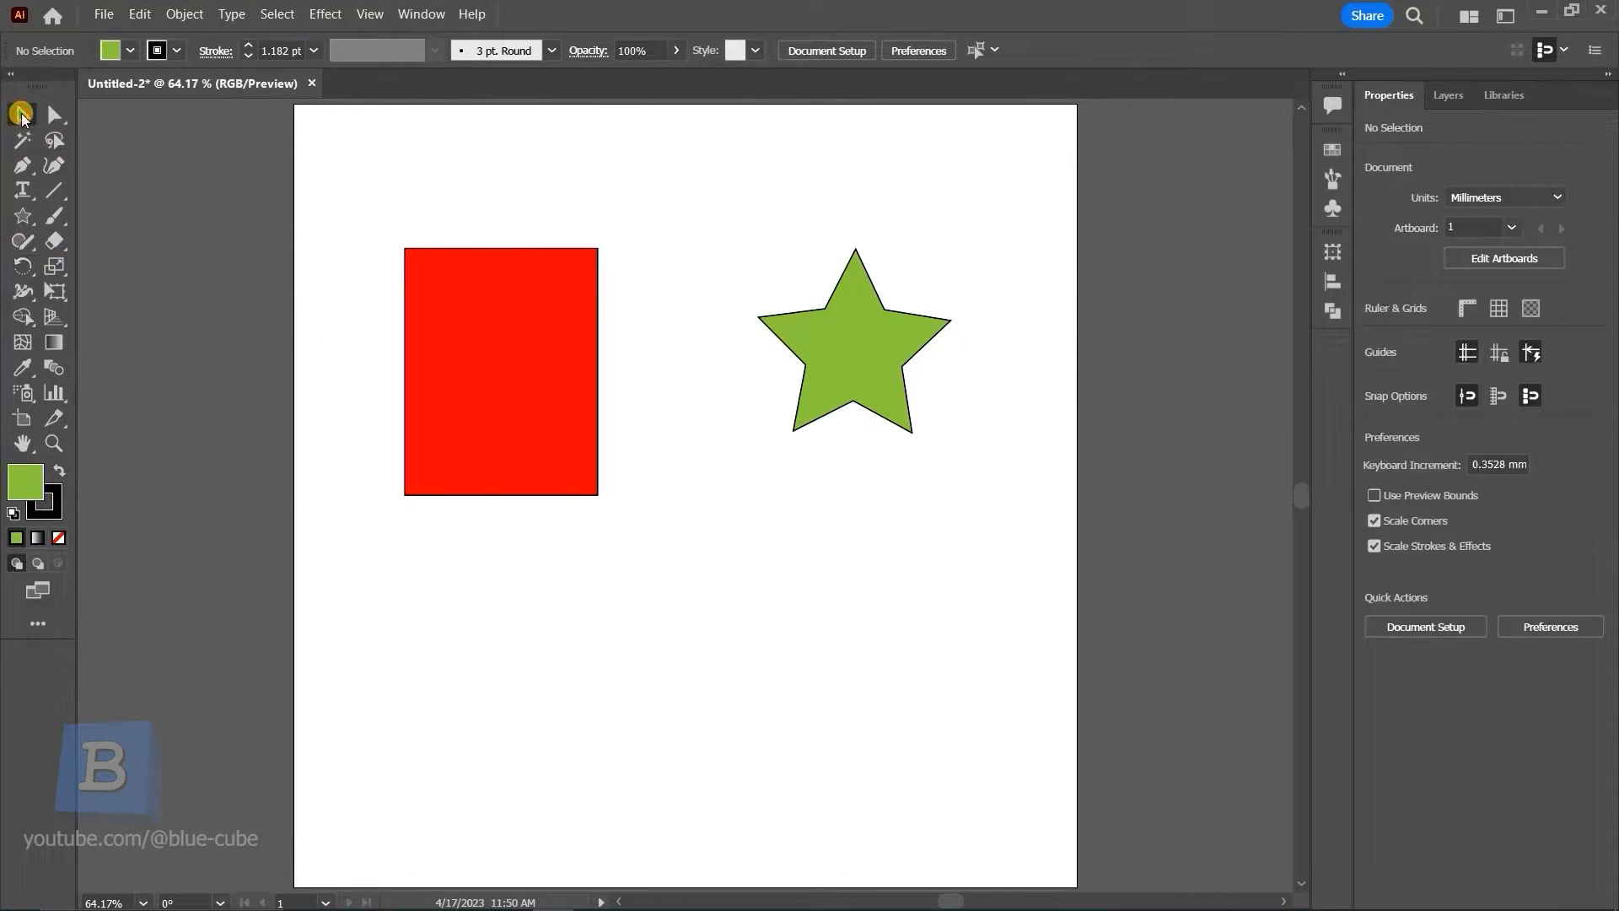
left_click(513, 386)
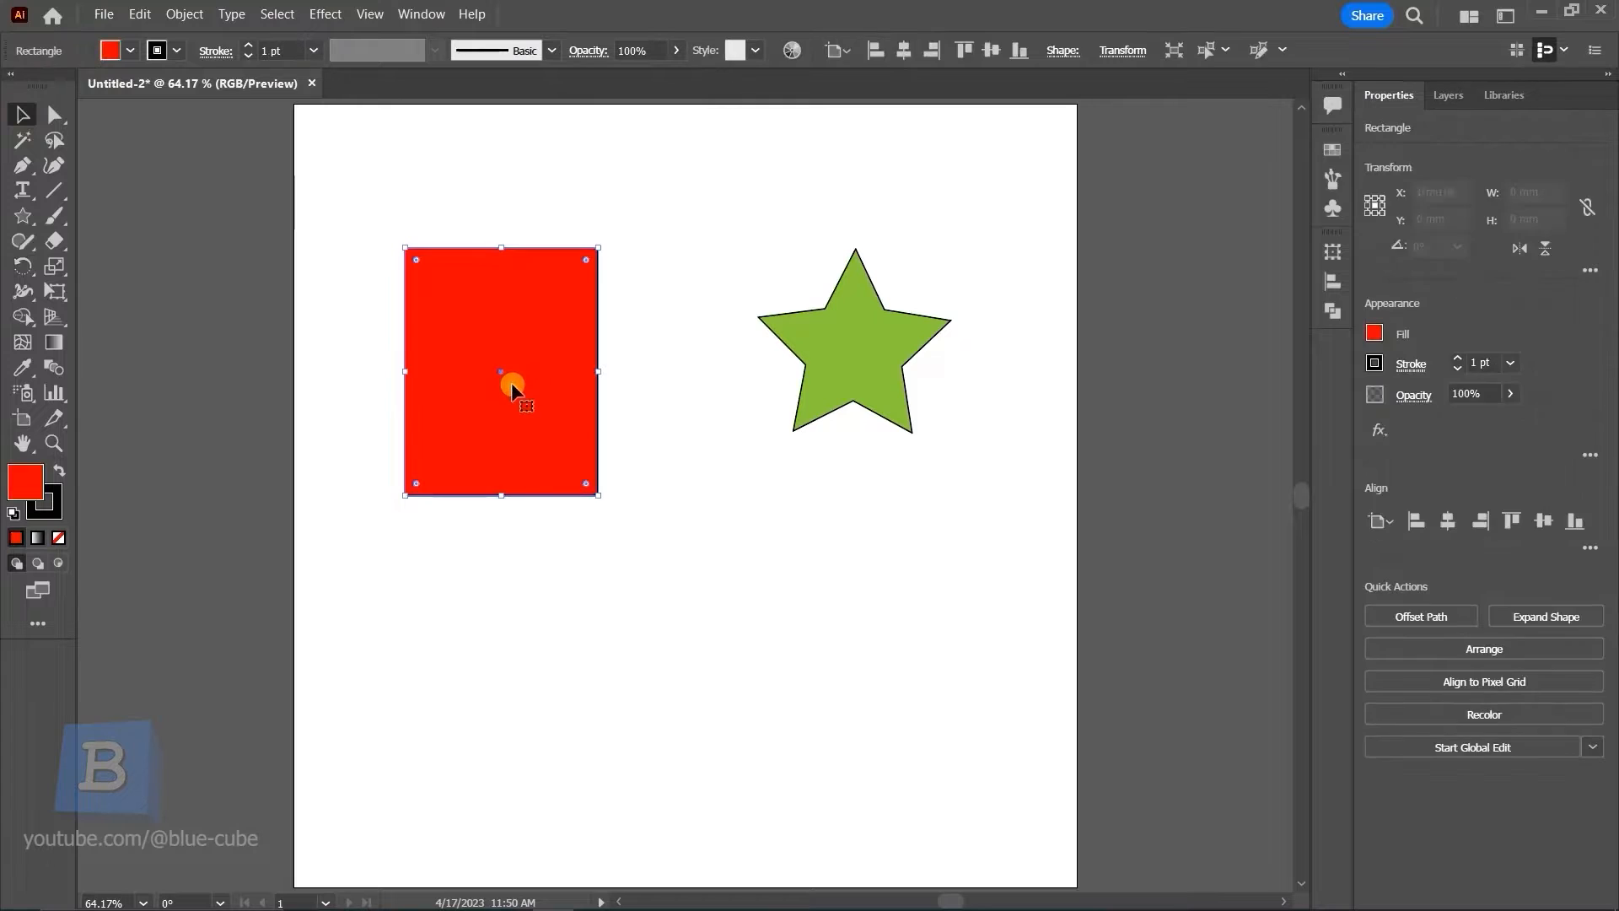
left_click(24, 264)
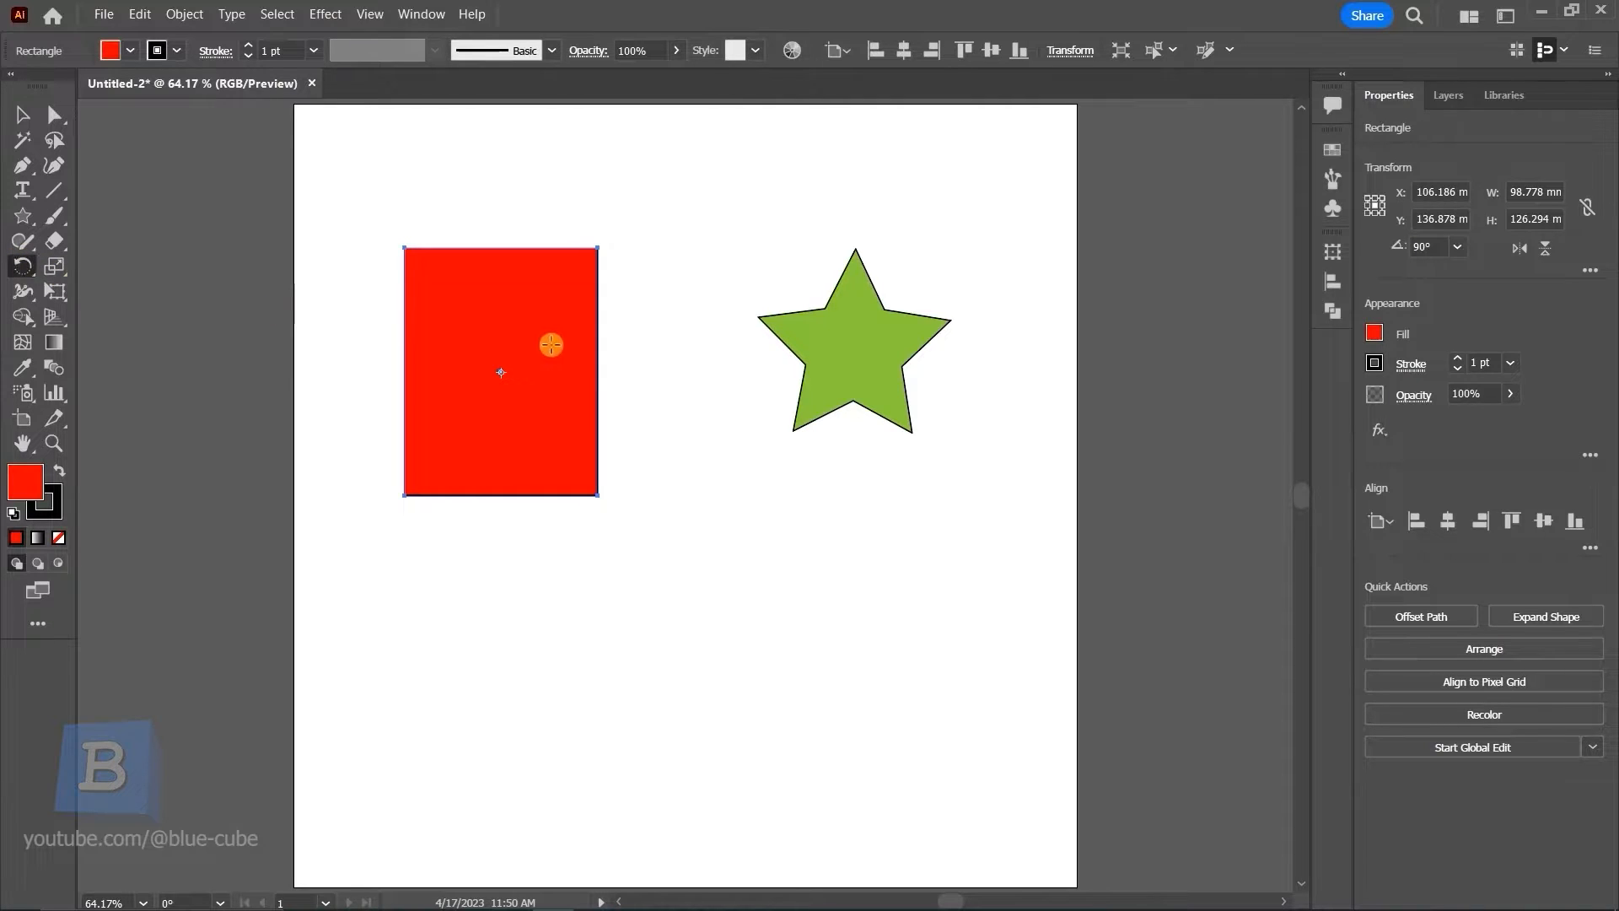
left_click_drag(547, 338, 456, 365)
left_click_drag(597, 342, 578, 396)
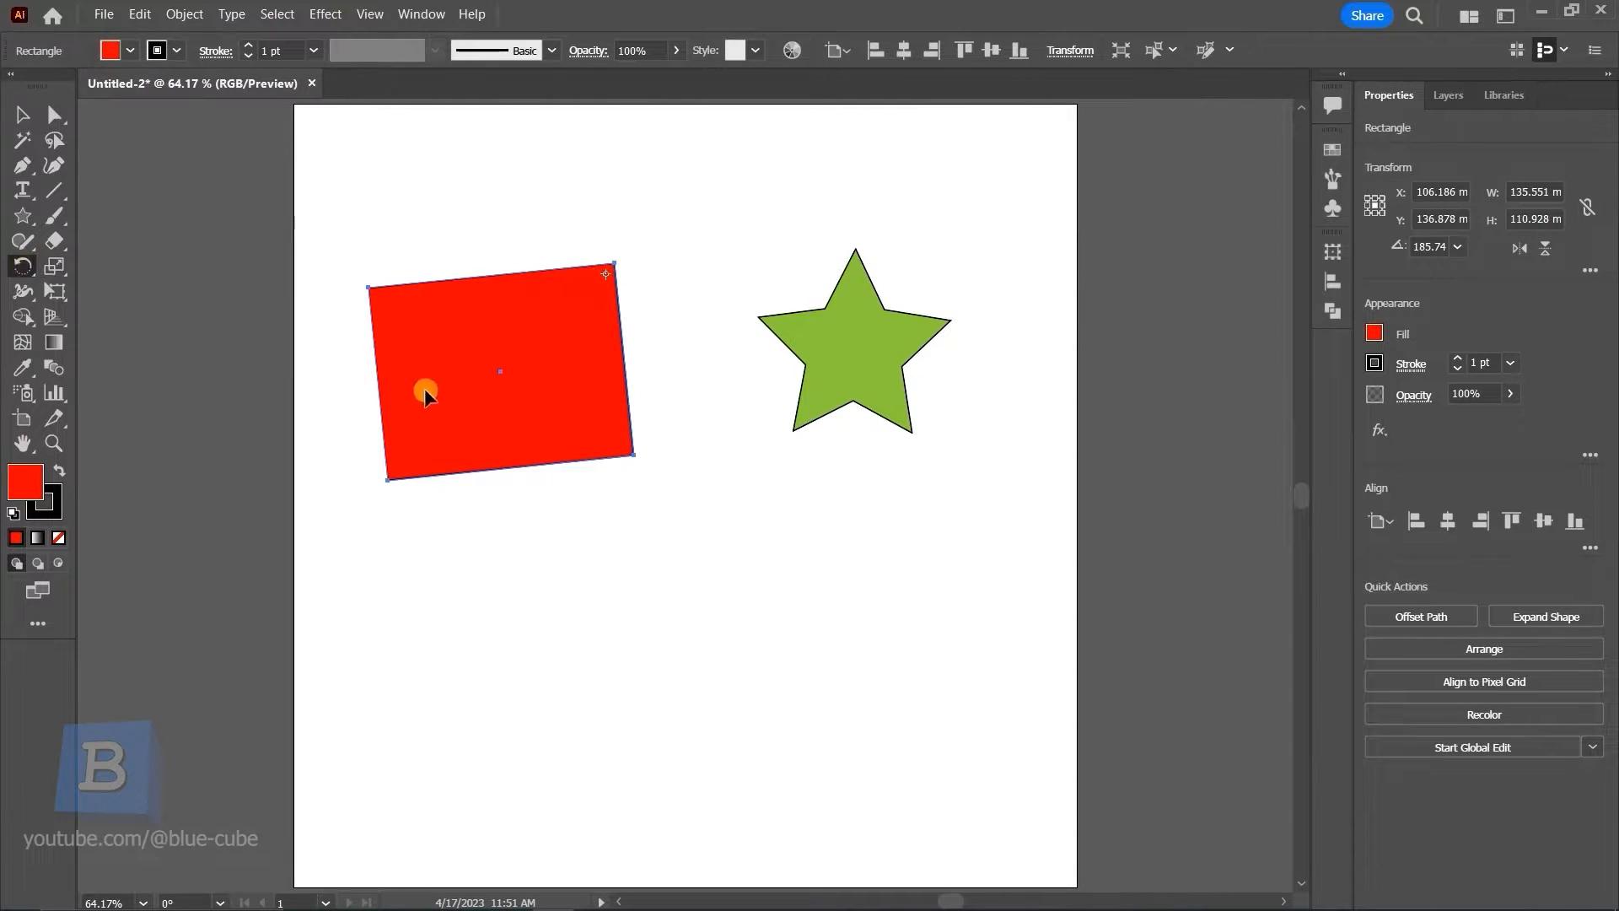
Rotate the red rectangle freehand about its upper-right, lower-left and lower-right corners in turn, ending at an angle of about 178°
left_click_drag(427, 356, 567, 304)
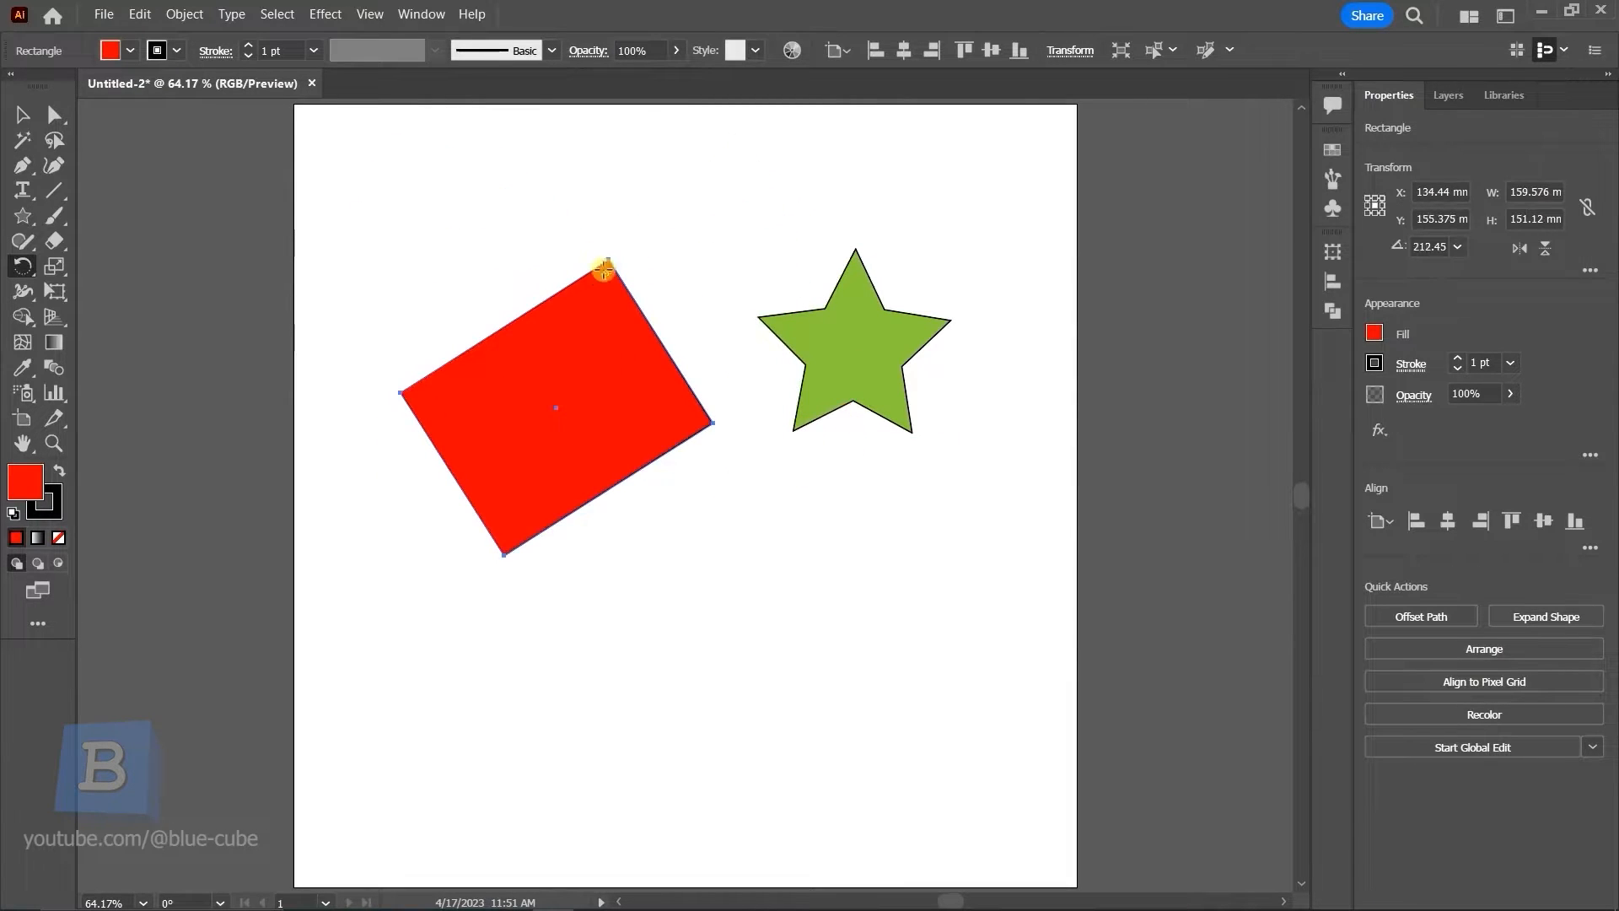
left_click_drag(455, 382, 309, 383)
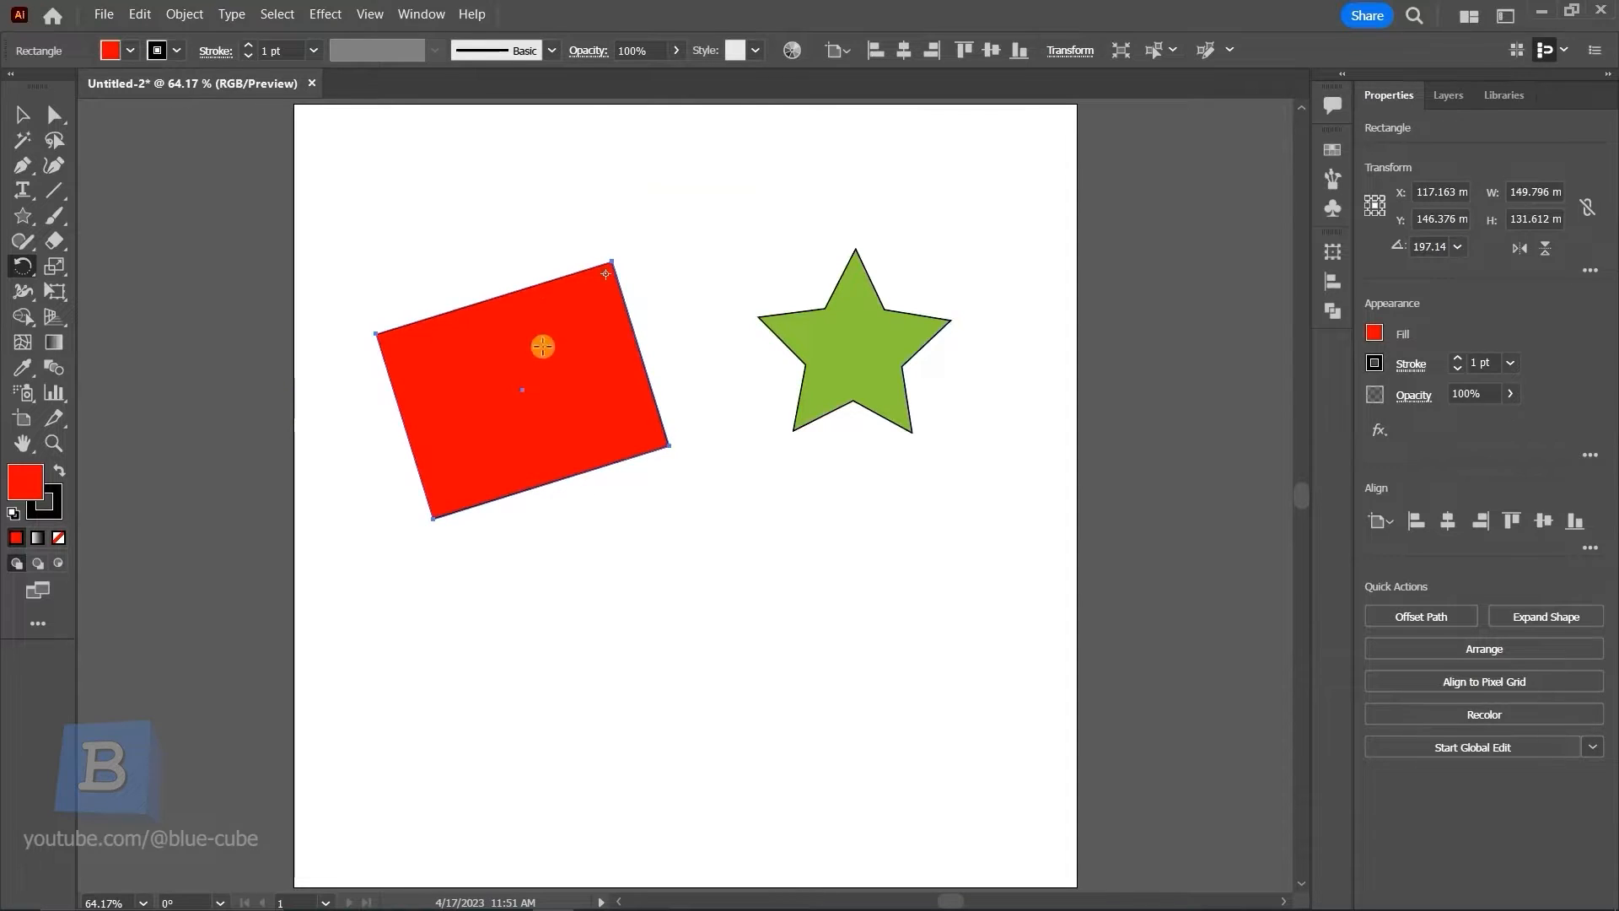
left_click(448, 496)
left_click_drag(549, 330, 573, 280)
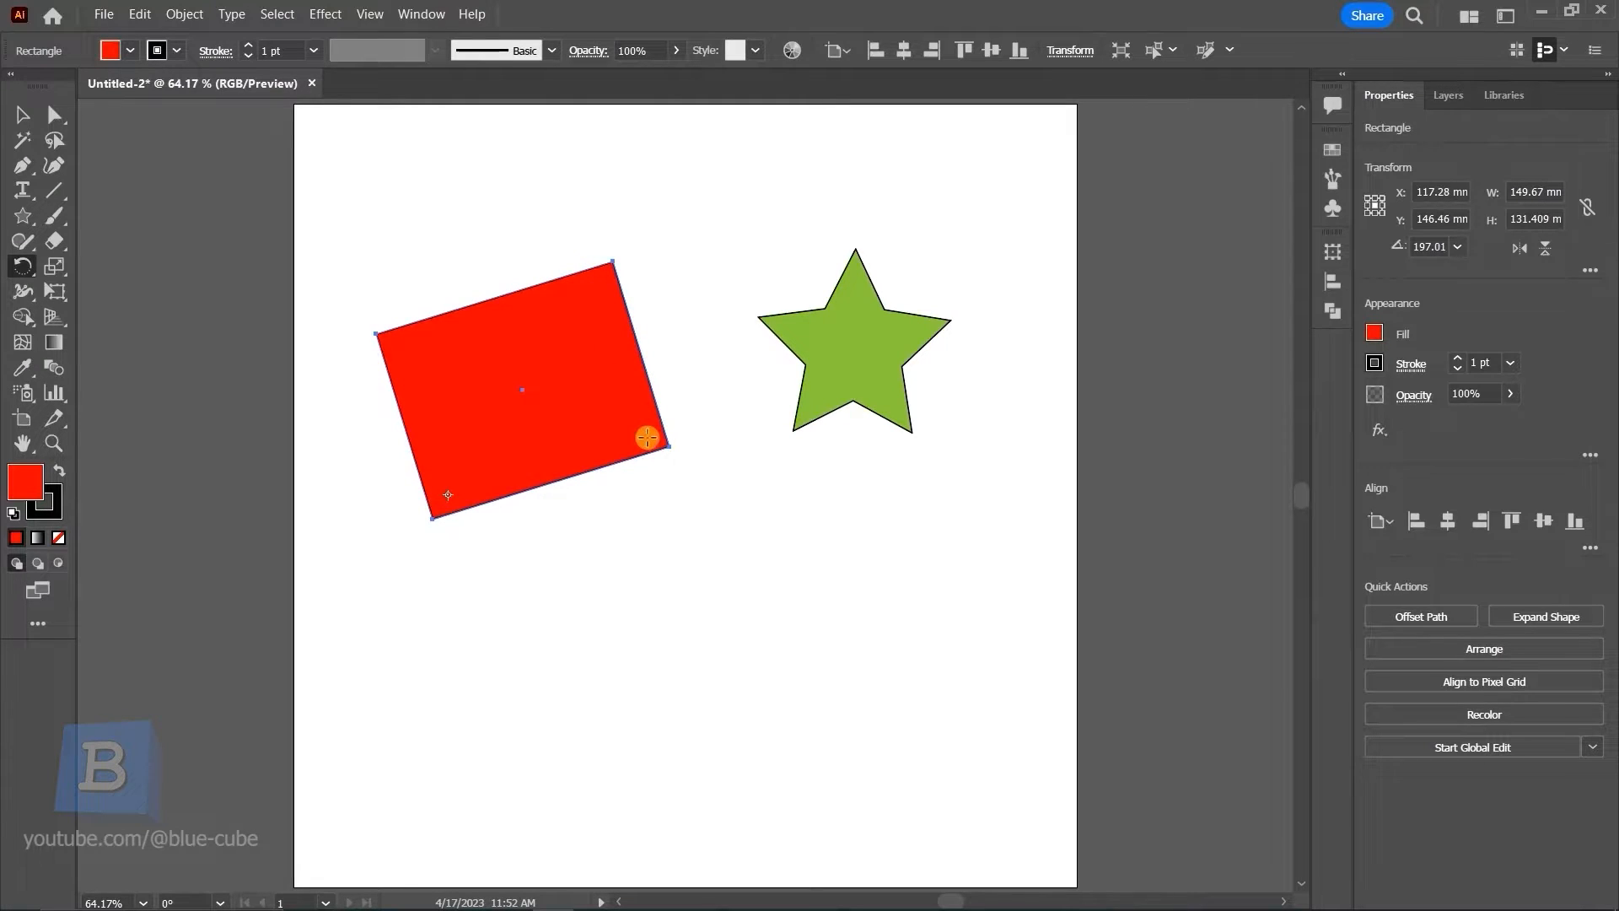
left_click(647, 437)
left_click_drag(587, 317, 631, 288)
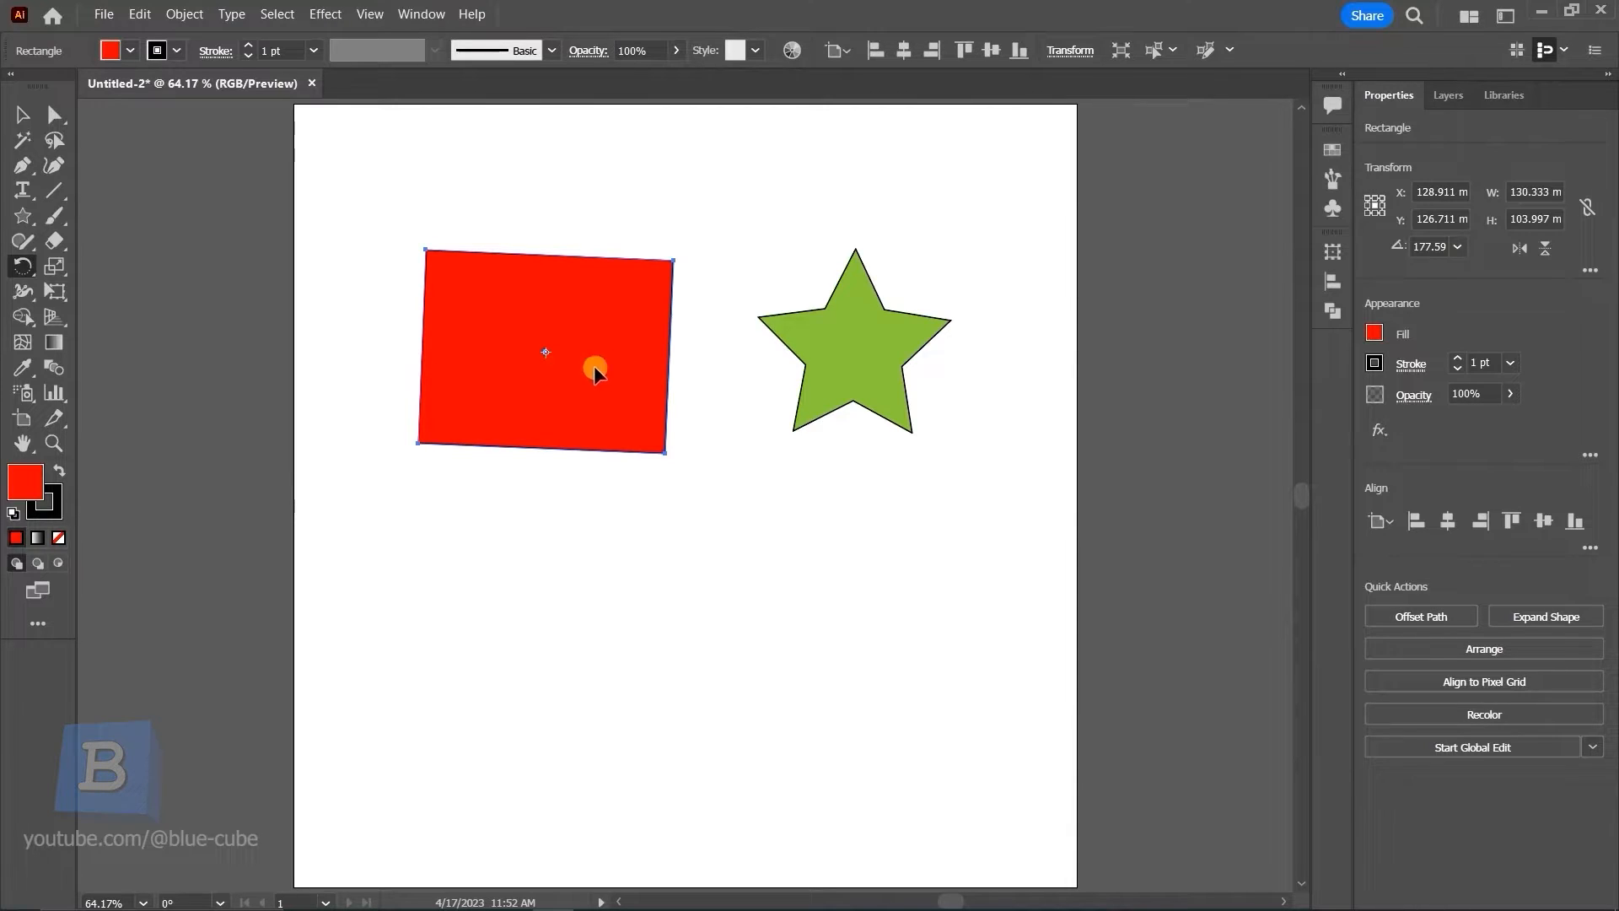
Select the red rectangle and change its fill to the same olive green as the star
left_click(887, 337)
left_click(22, 114)
left_click(552, 385)
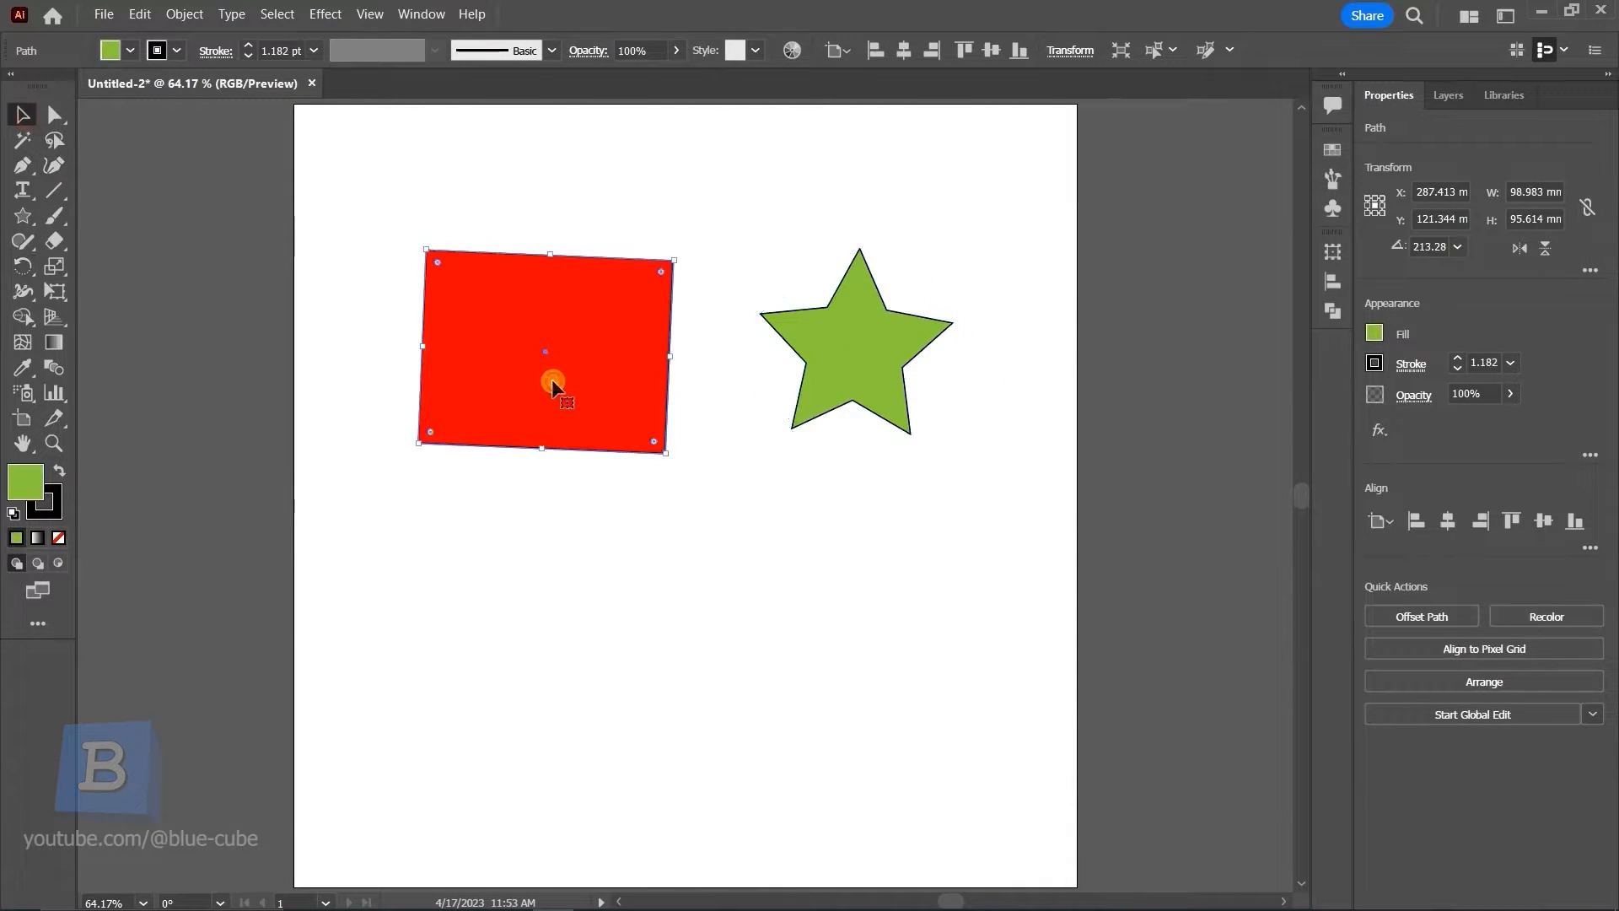
left_click(1374, 333)
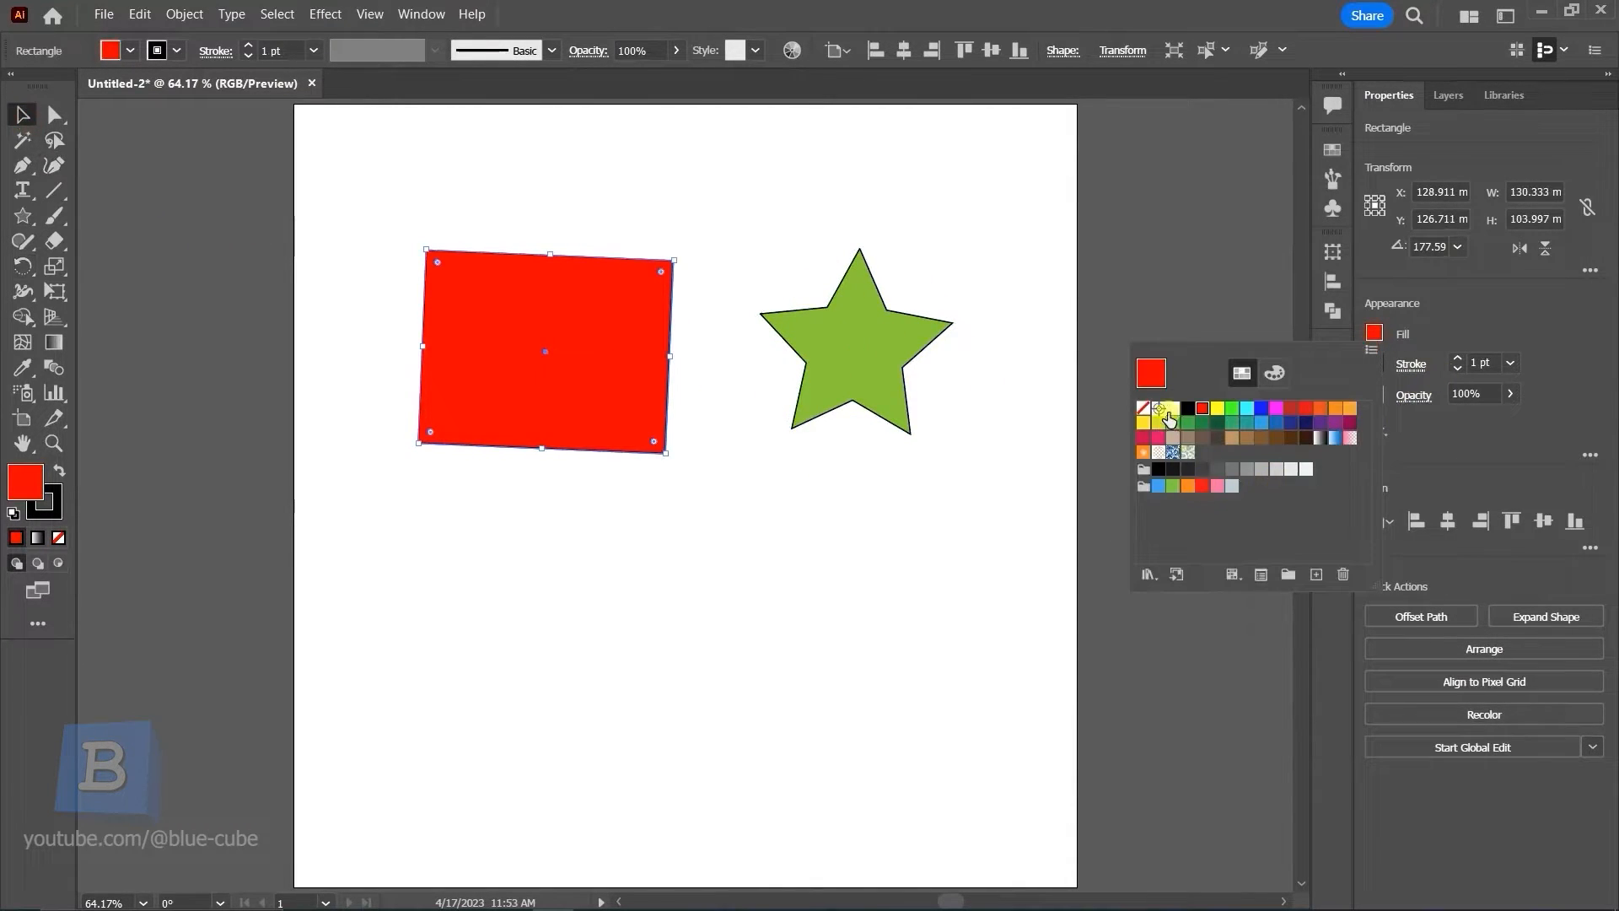
left_click(1233, 409)
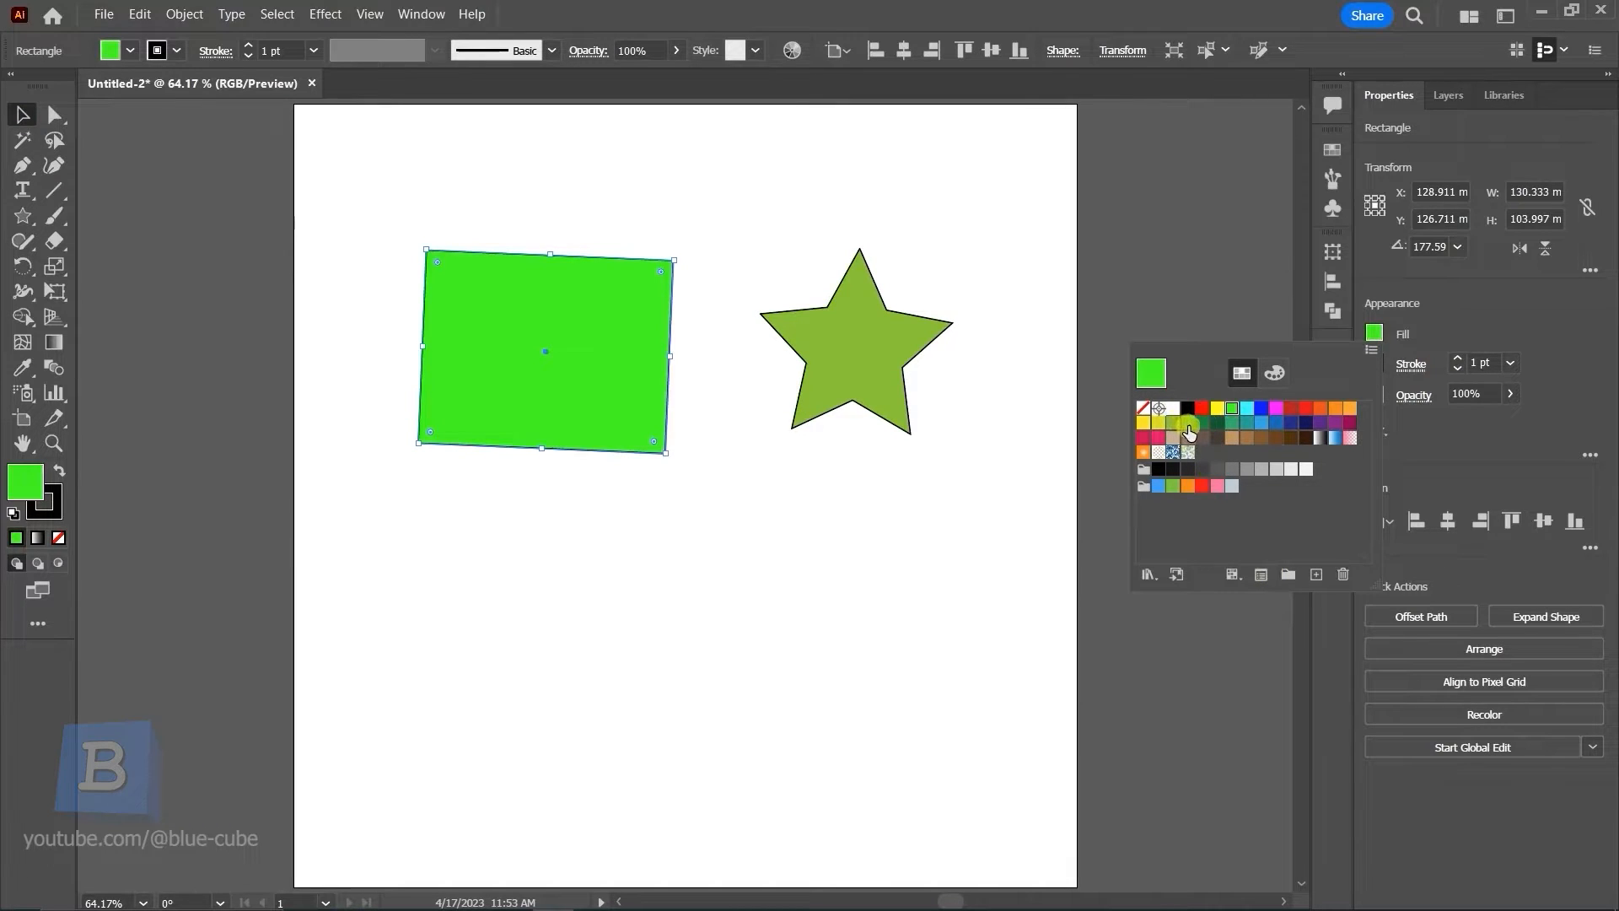
left_click_drag(1186, 426, 538, 351)
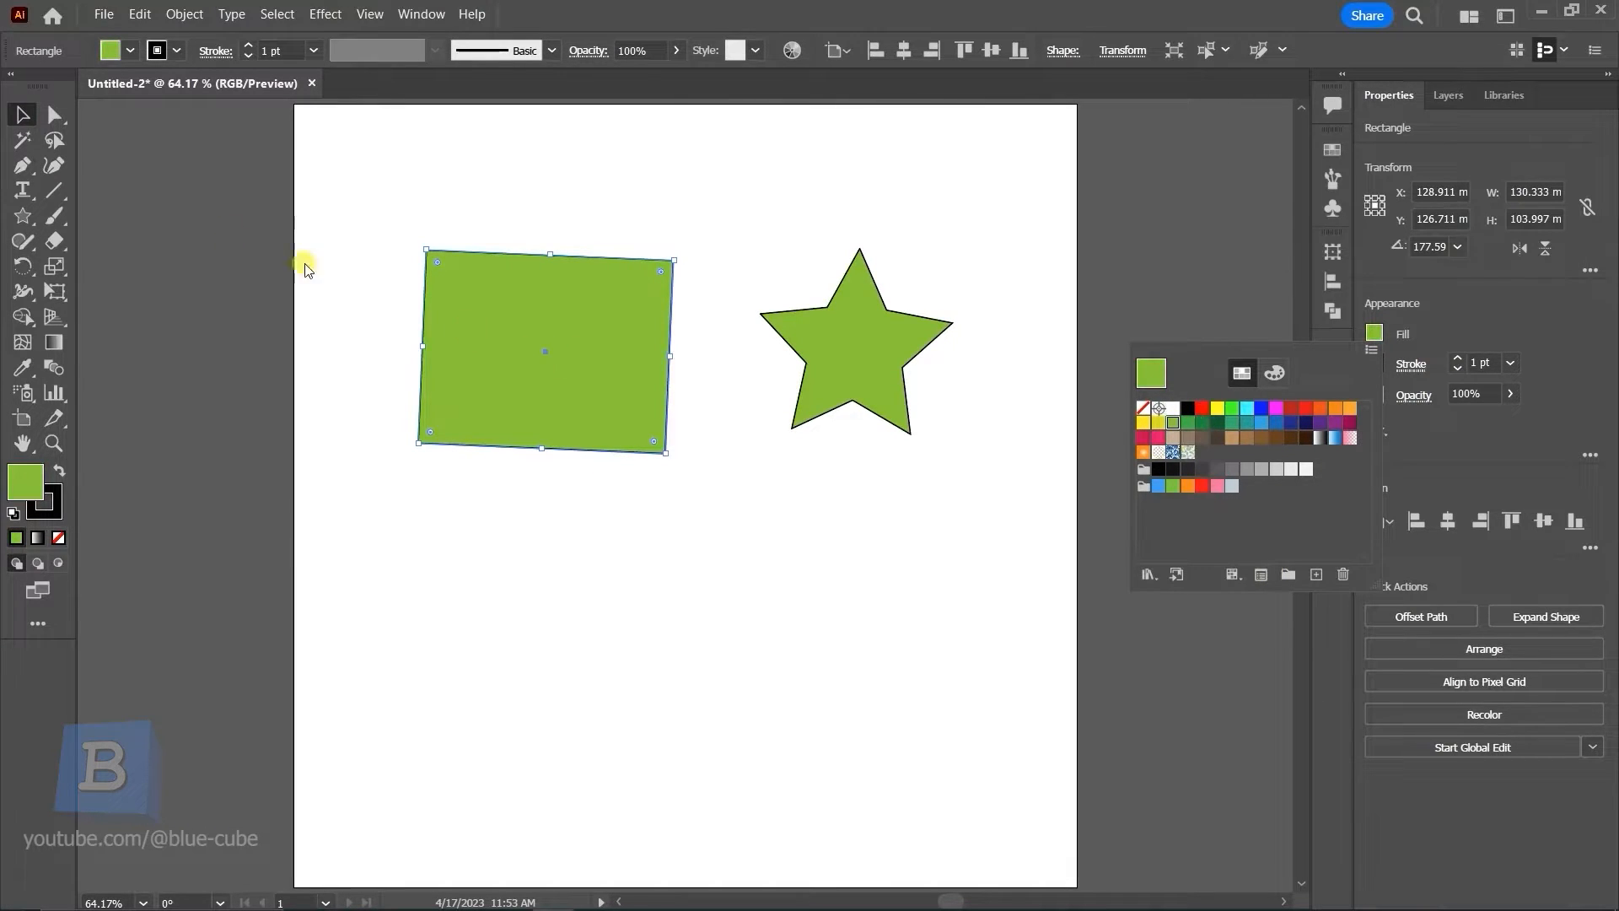
Move the green rectangle slightly down and to the right, to about X 141 mm, Y 137 mm
left_click(23, 260)
mouse_move(579, 383)
left_mouse_down()
mouse_move(534, 359)
mouse_move(573, 378)
left_mouse_up()
key("r")
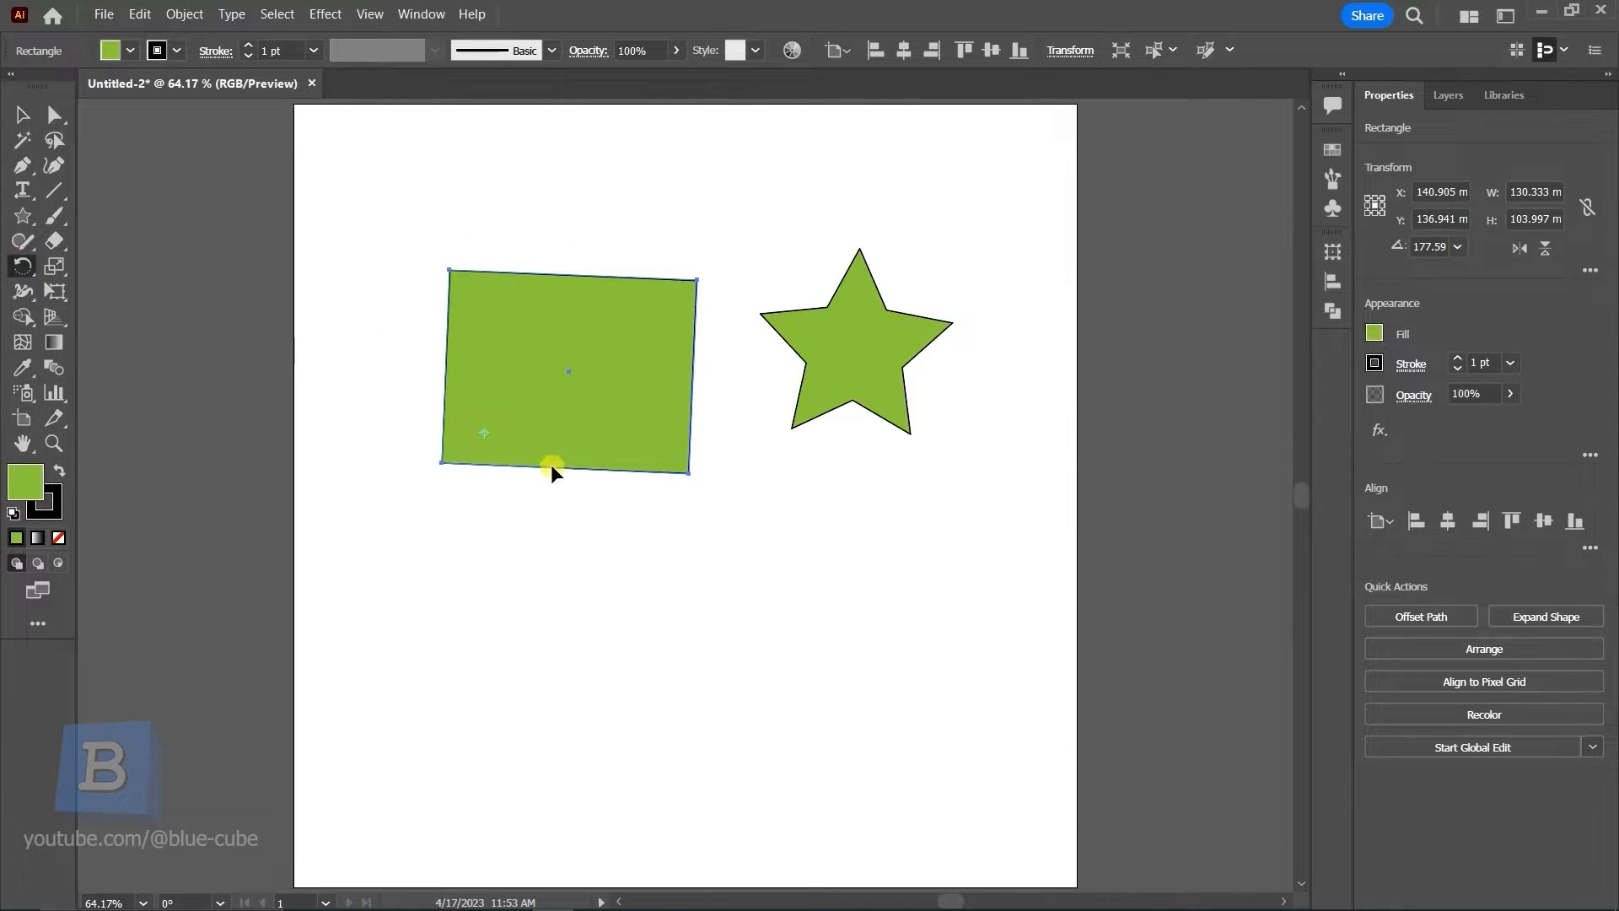
Try to rotate the green rectangle freehand about a point near its lower-left corner, undo it, and return the pivot to its center
left_click_drag(491, 435, 517, 416)
key("ctrl+z")
left_click(568, 370)
Select the green star and move it level with the rectangle, to about X 298 mm, Y 137 mm
left_click(22, 114)
left_click(826, 355)
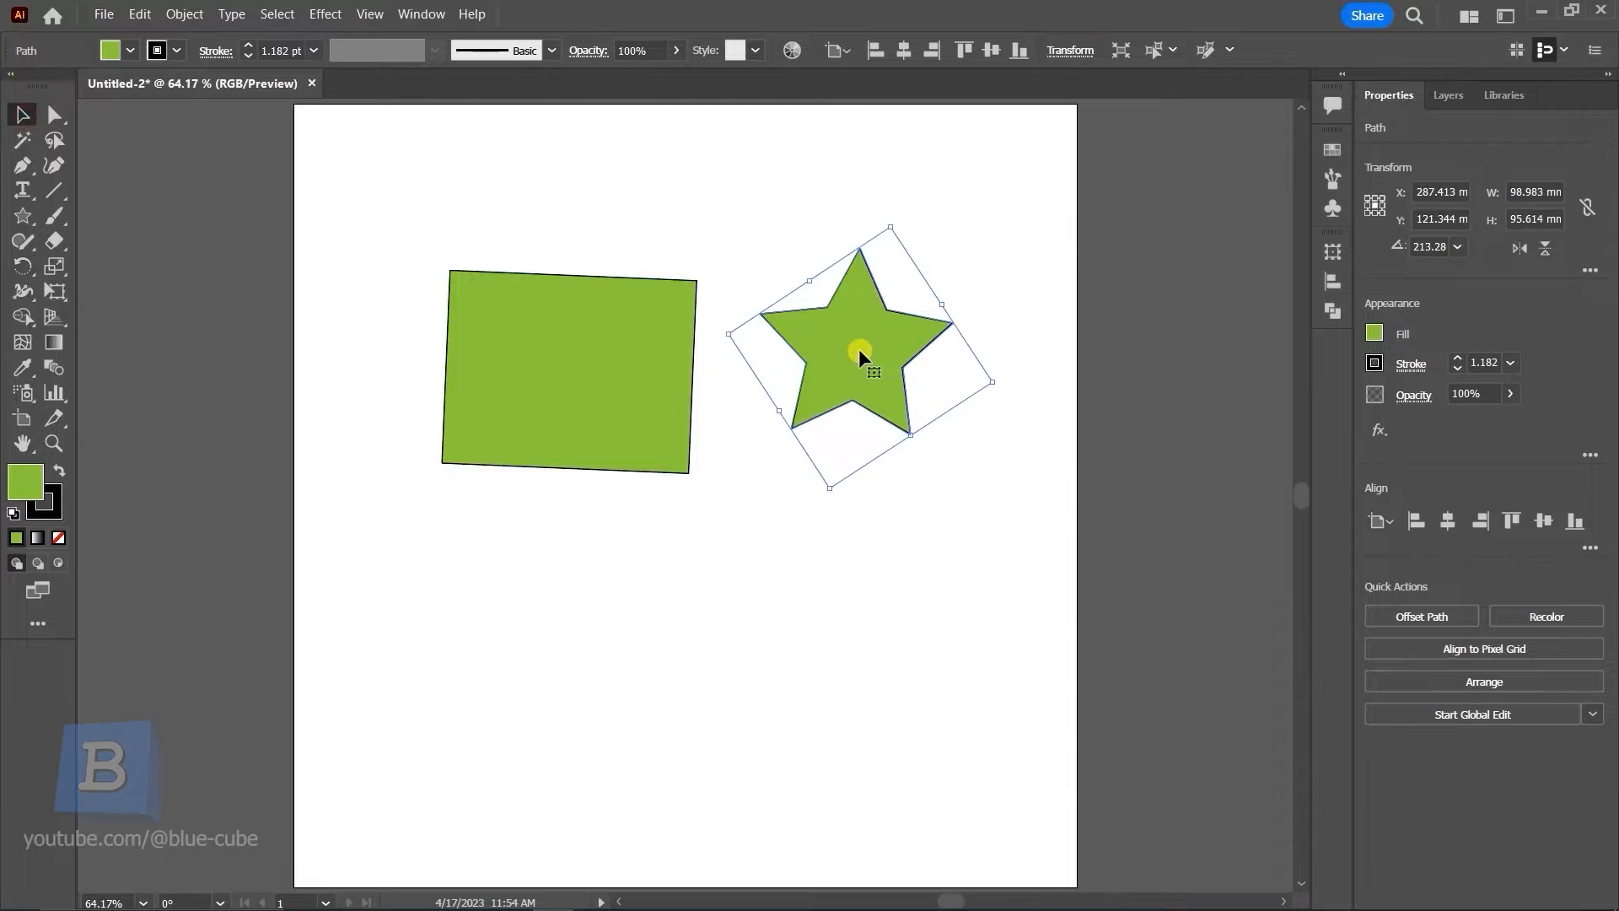
left_click_drag(861, 353, 887, 364)
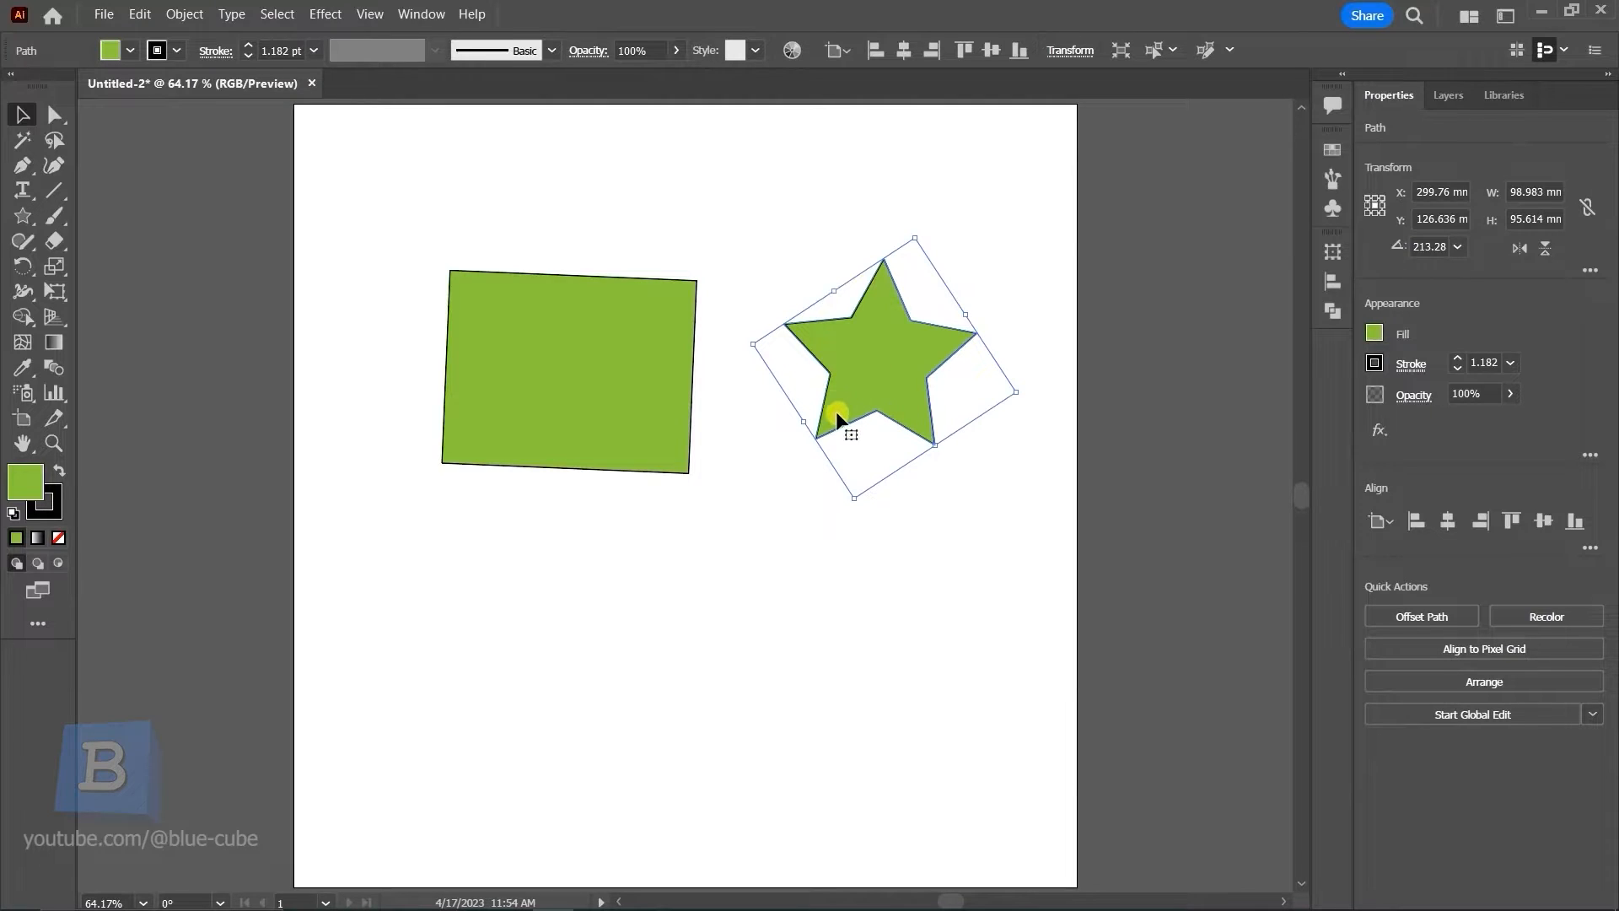
left_click_drag(867, 355, 864, 376)
left_click(22, 266)
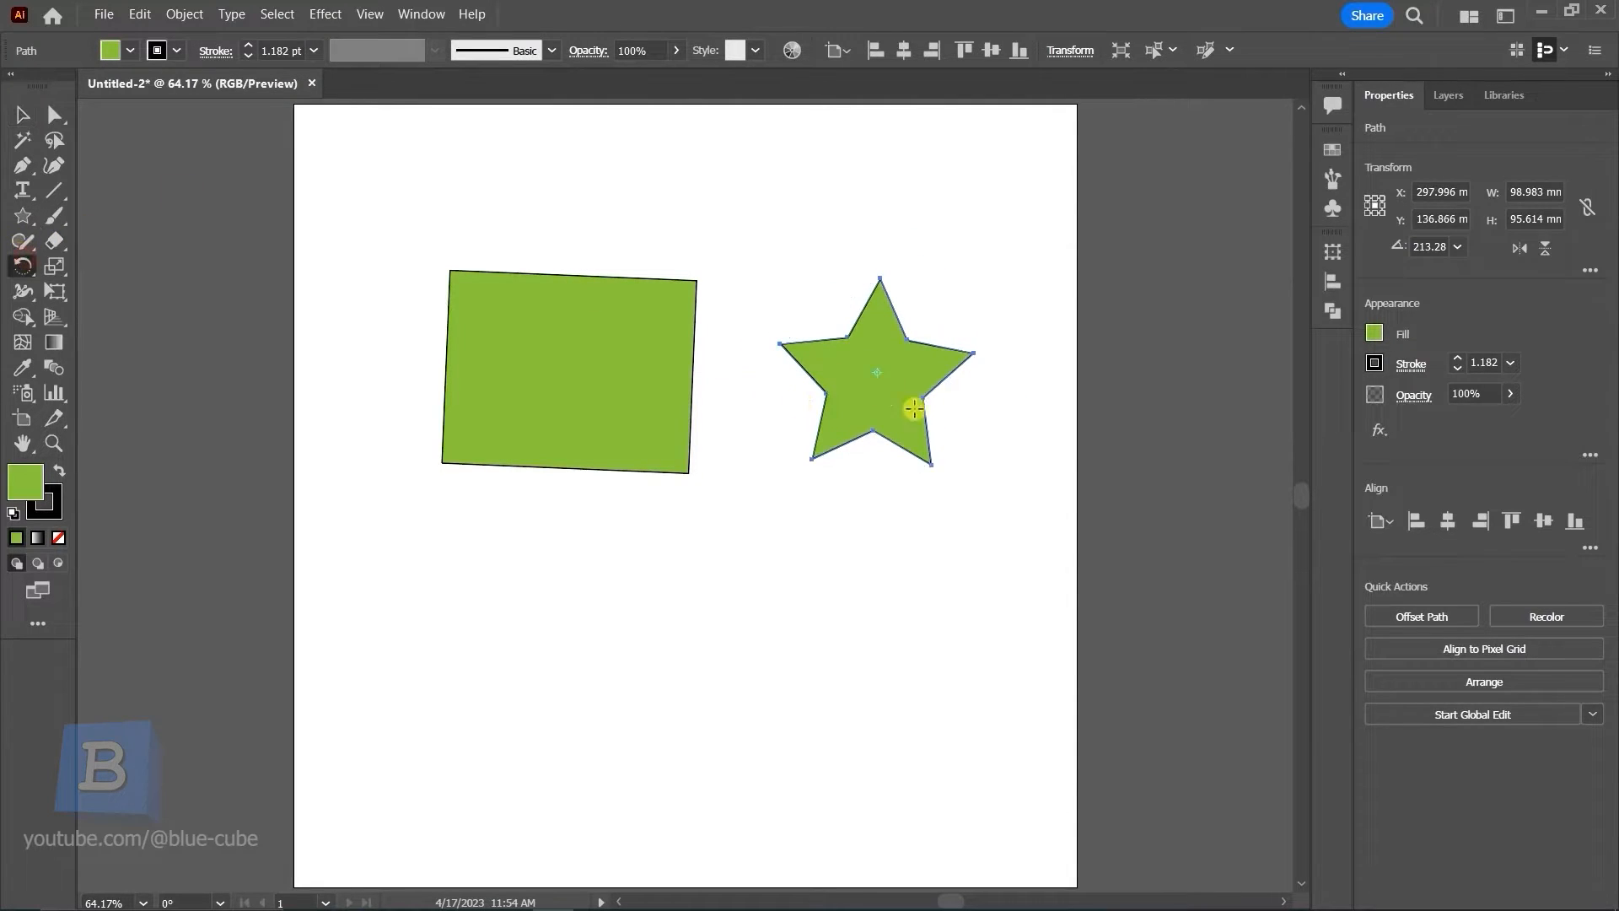
double_click(23, 265)
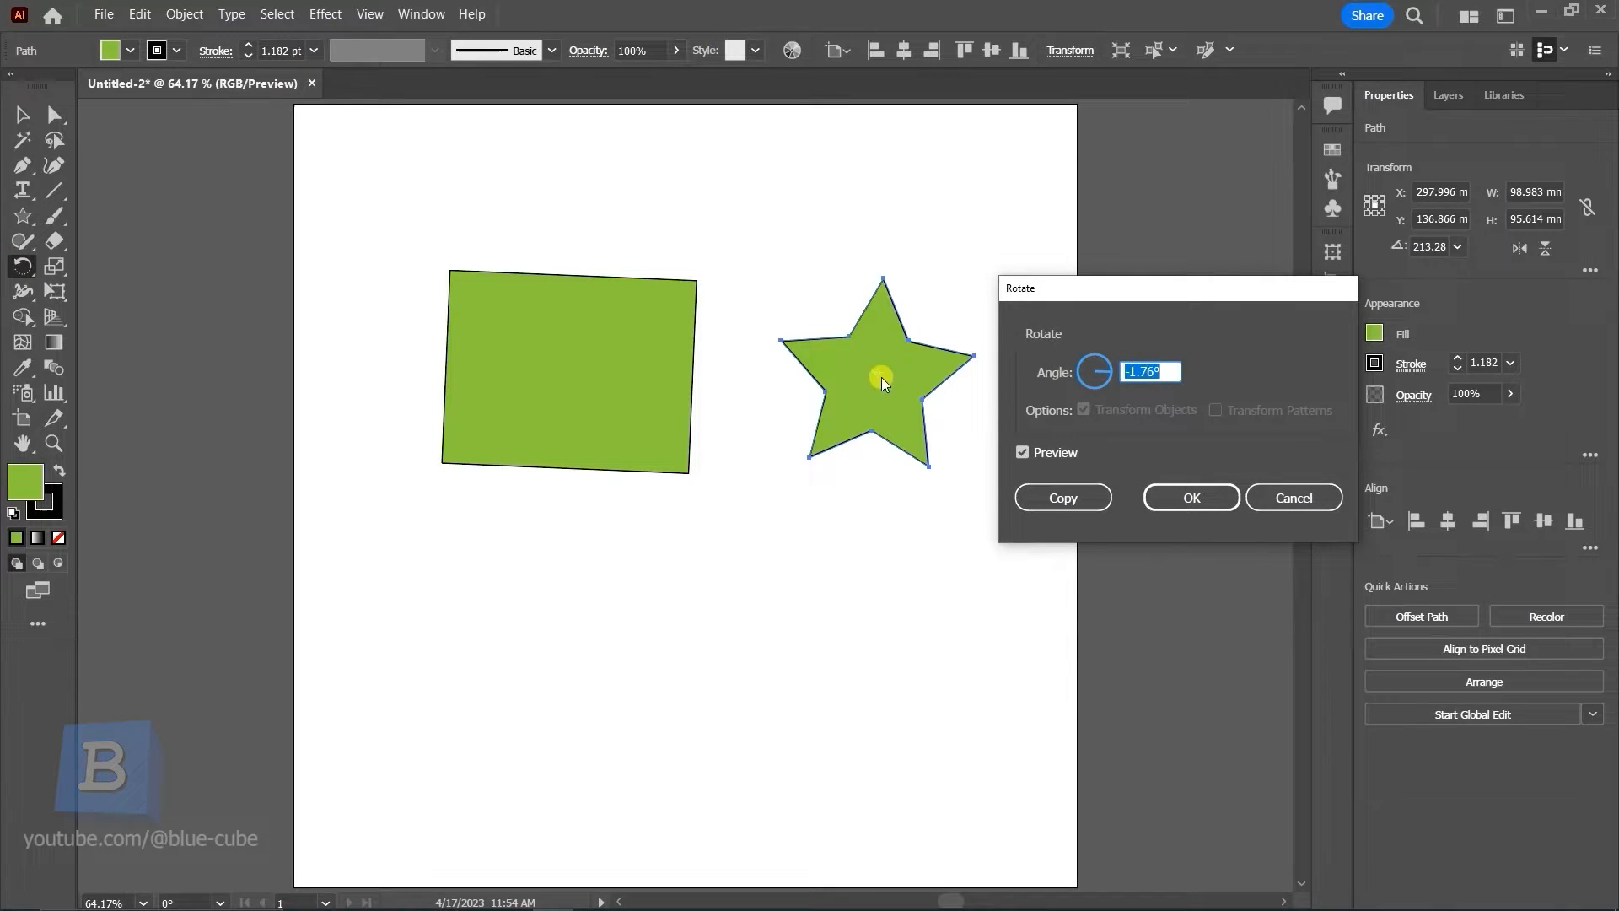
left_click(1294, 498)
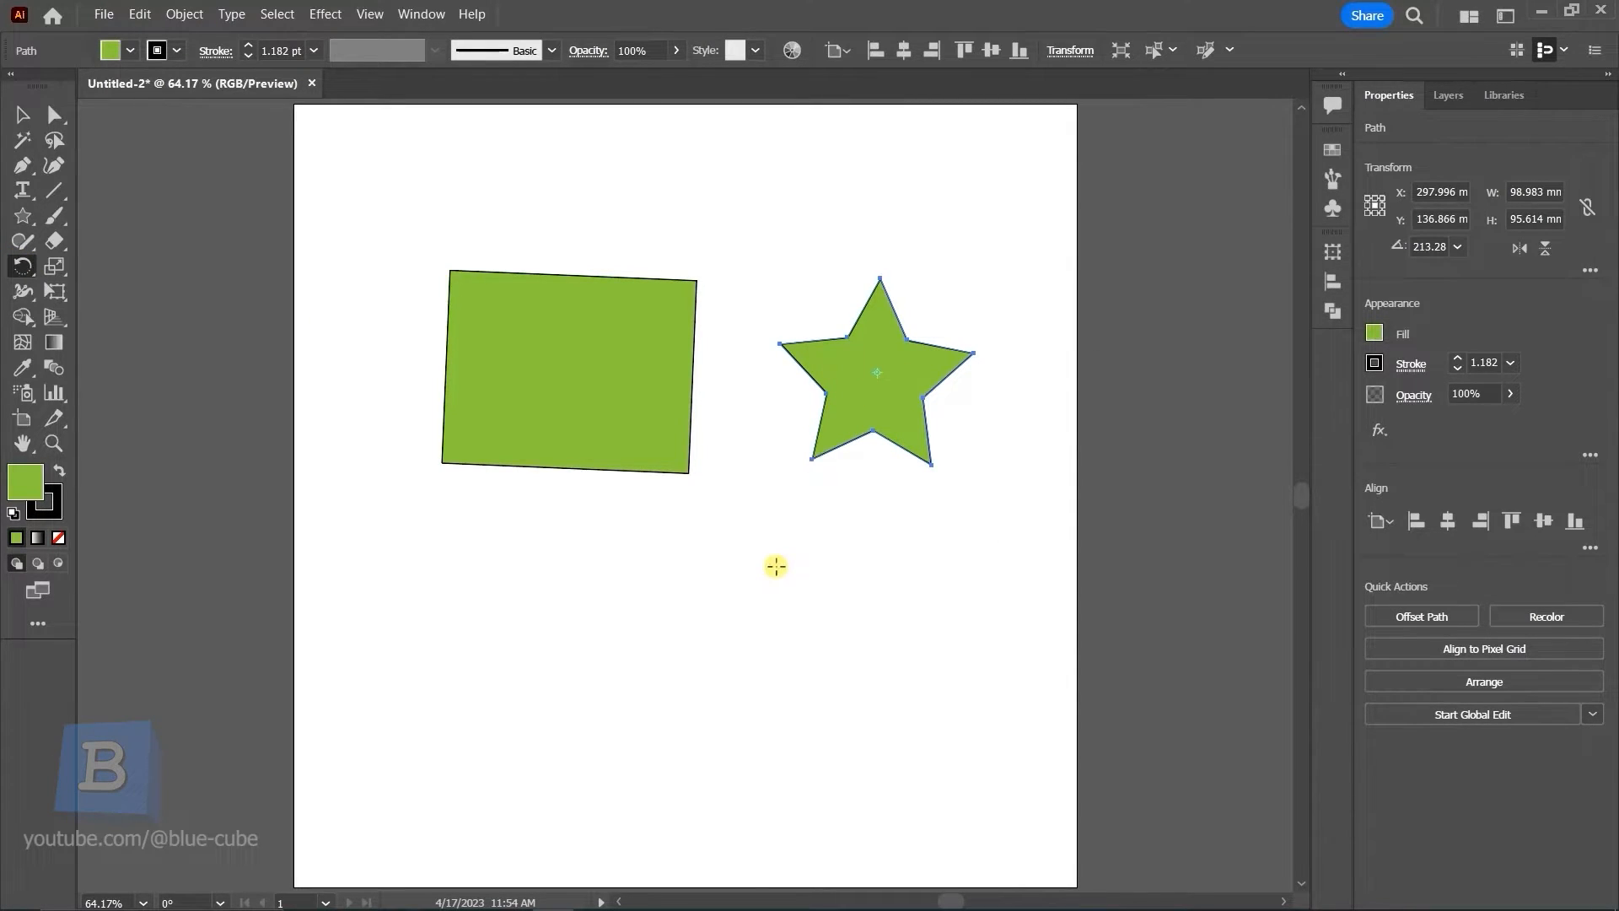
Change the star's fill to the crimson swatch
left_click(1375, 333)
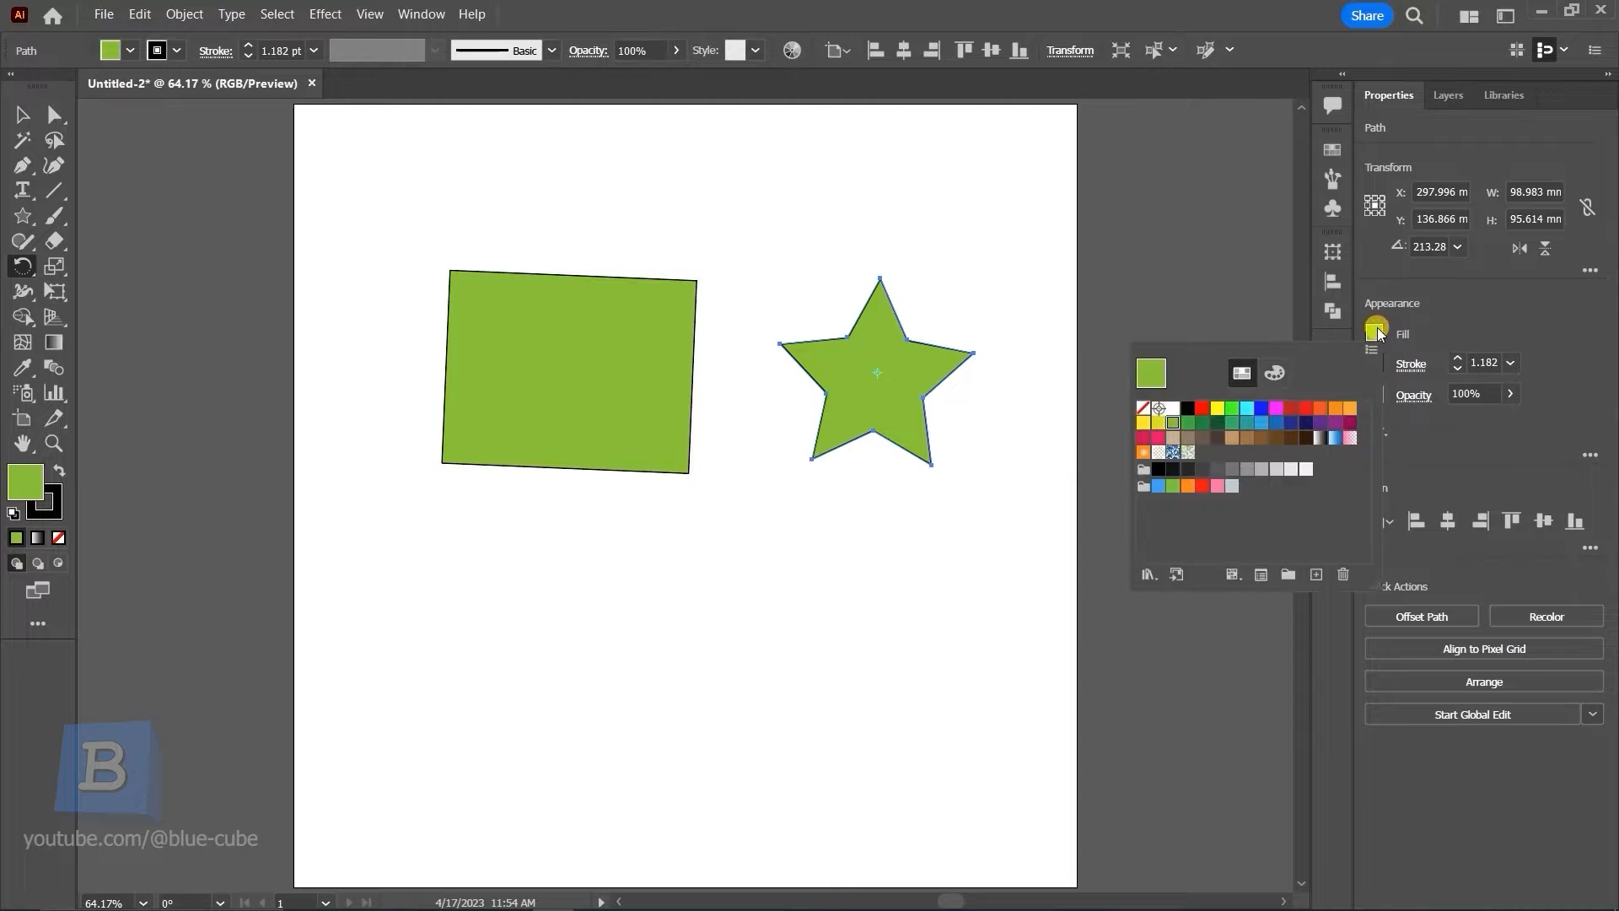
left_click(1147, 440)
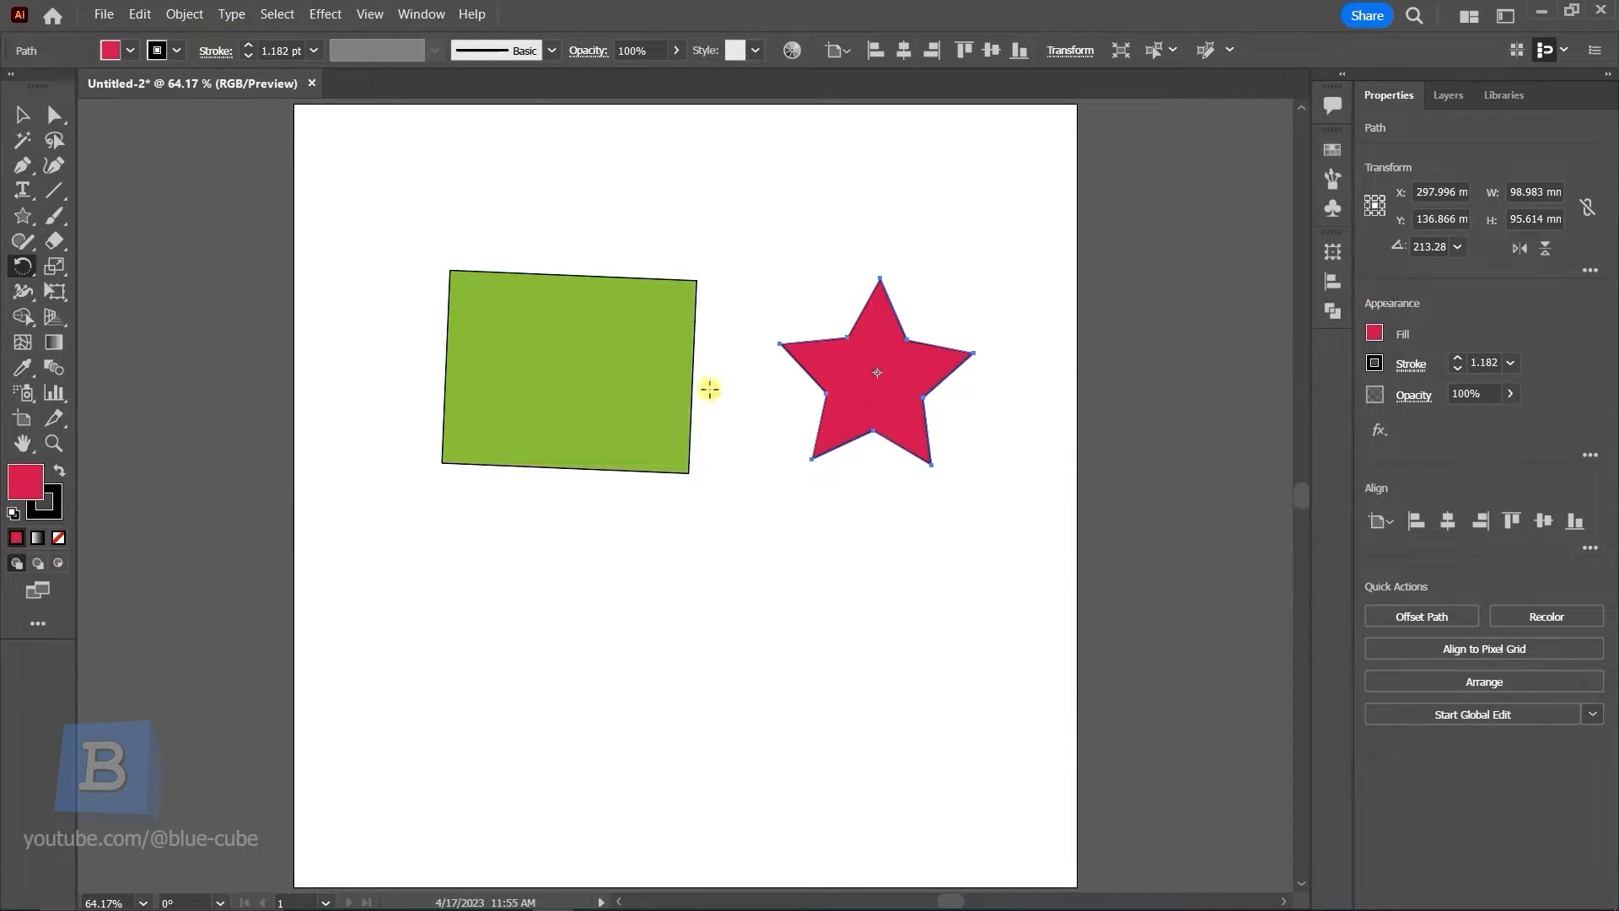
Try to reflect the star with the Reflect tool across a slightly tilted axis just below the green rectangle, and undo it
left_click(21, 264)
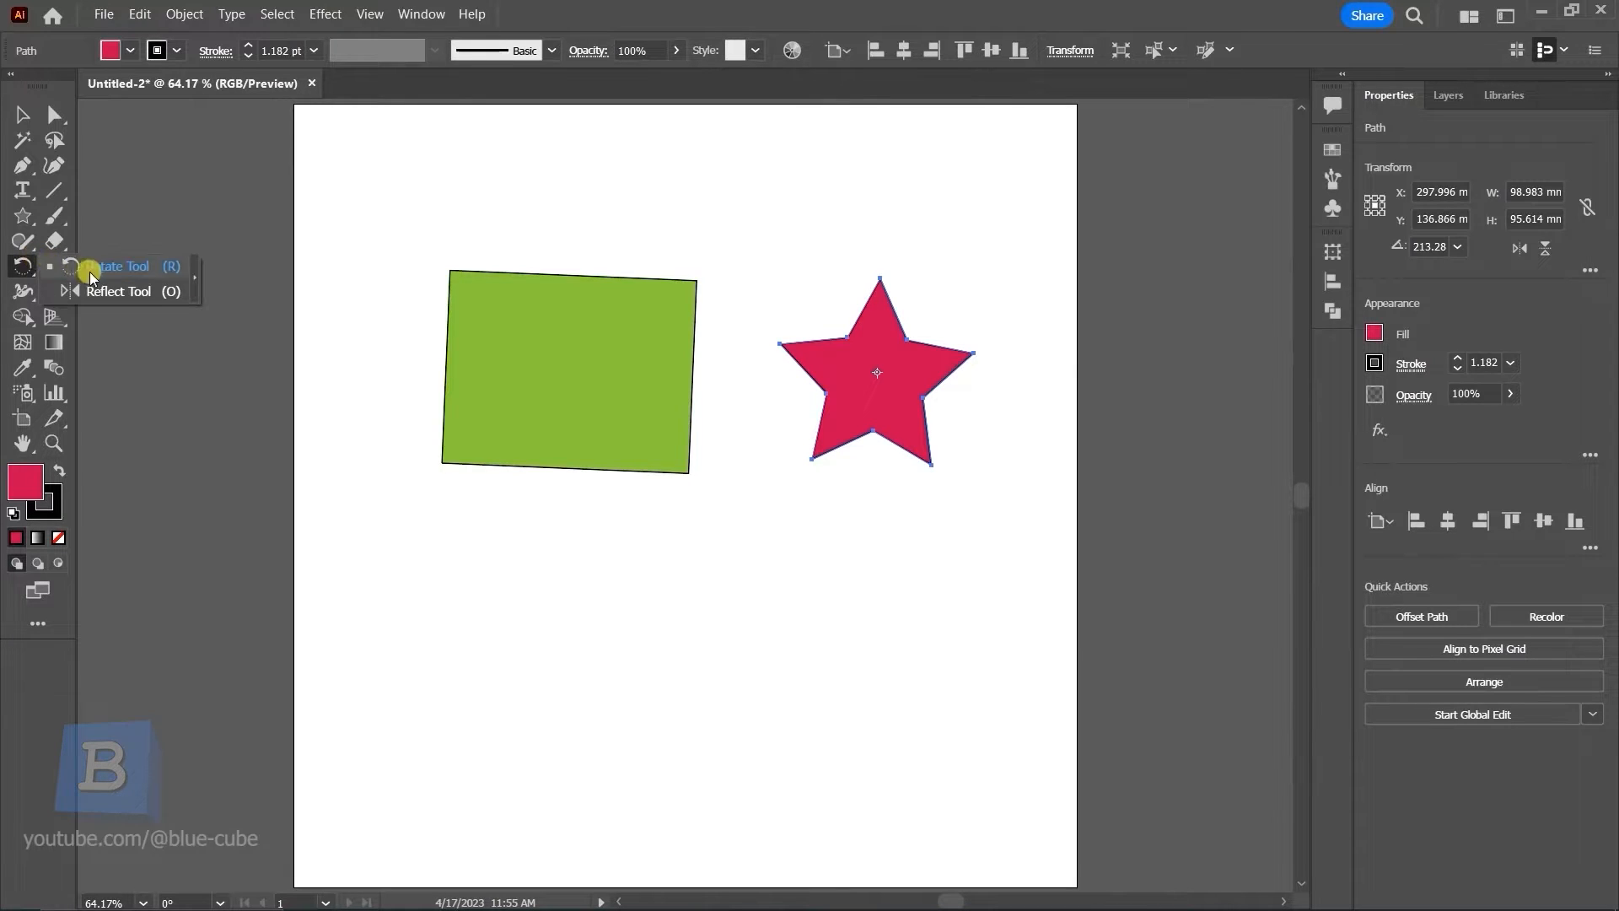
left_click(144, 288)
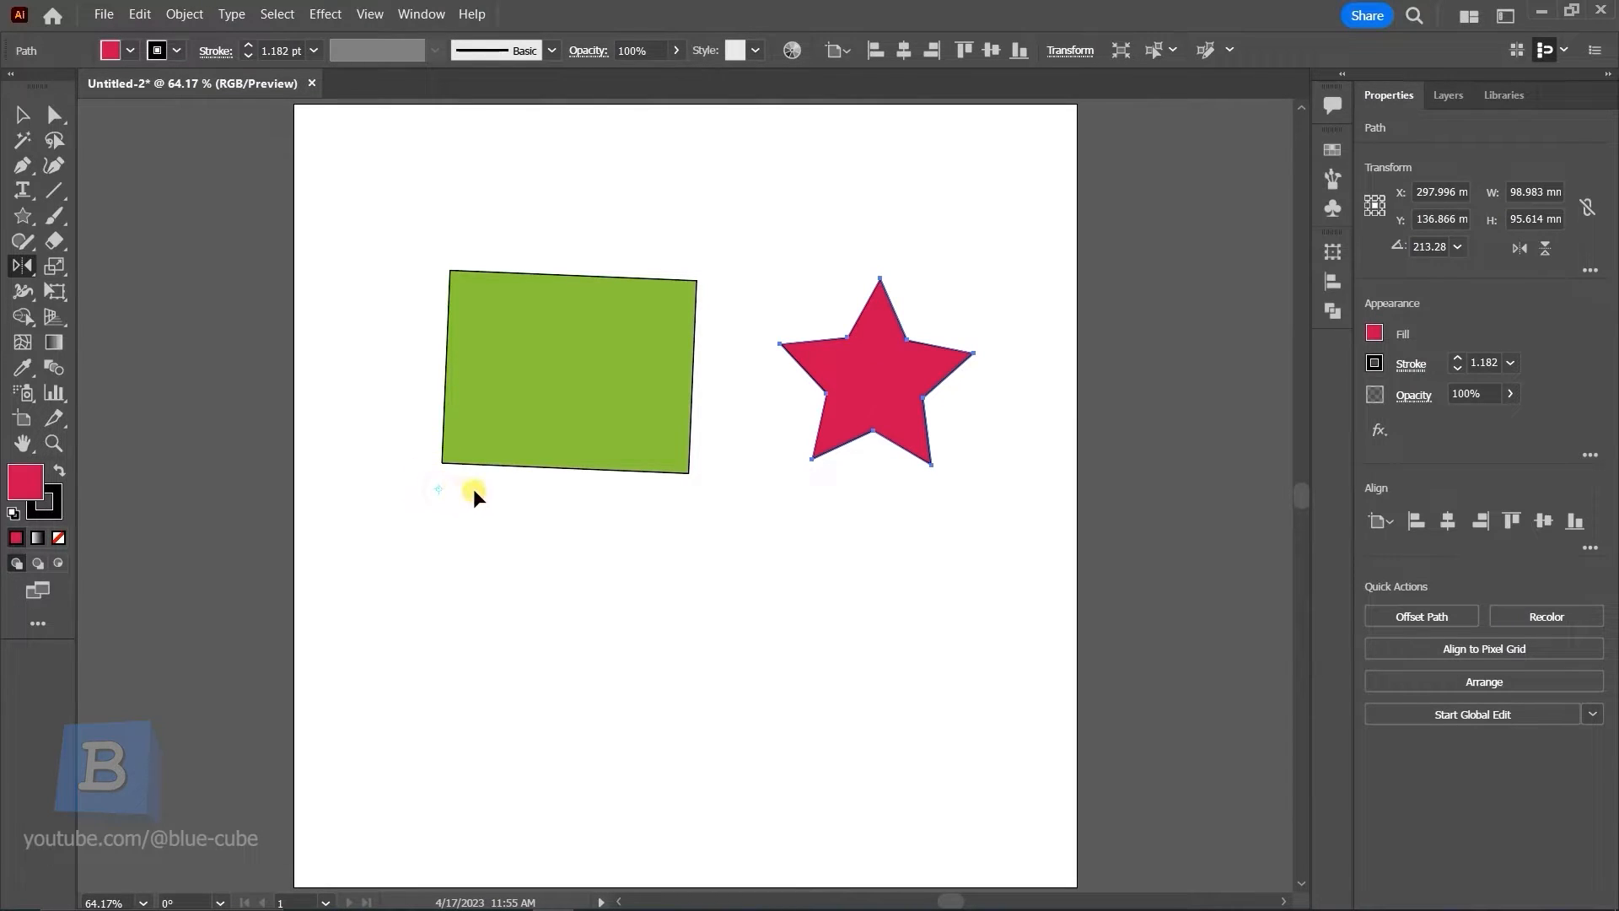
left_click(684, 517)
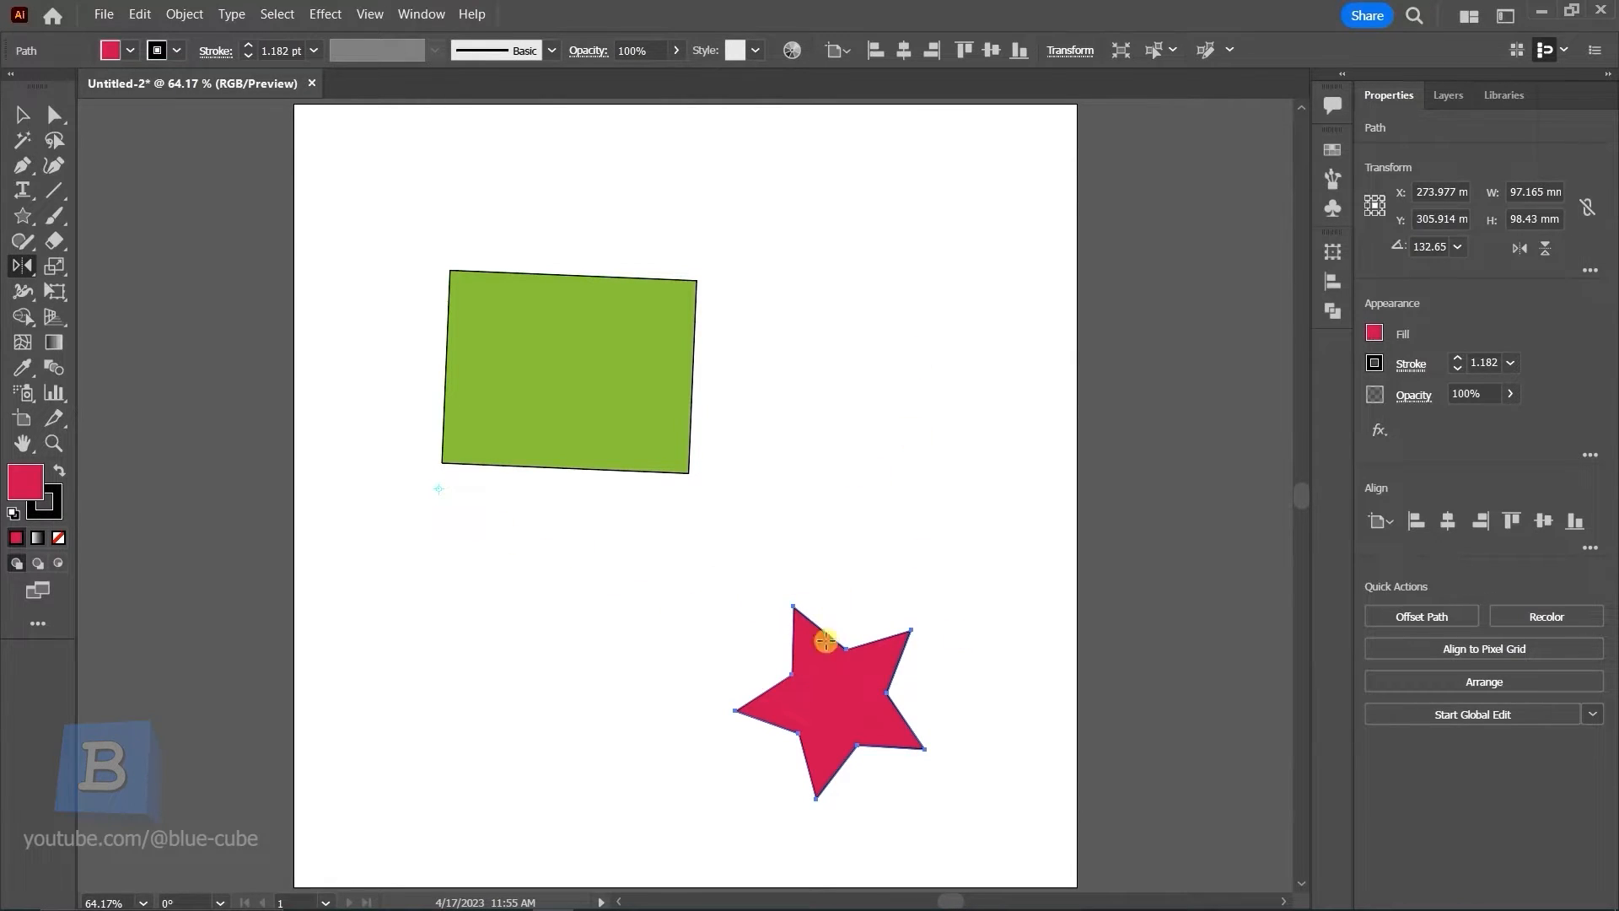
key("ctrl")
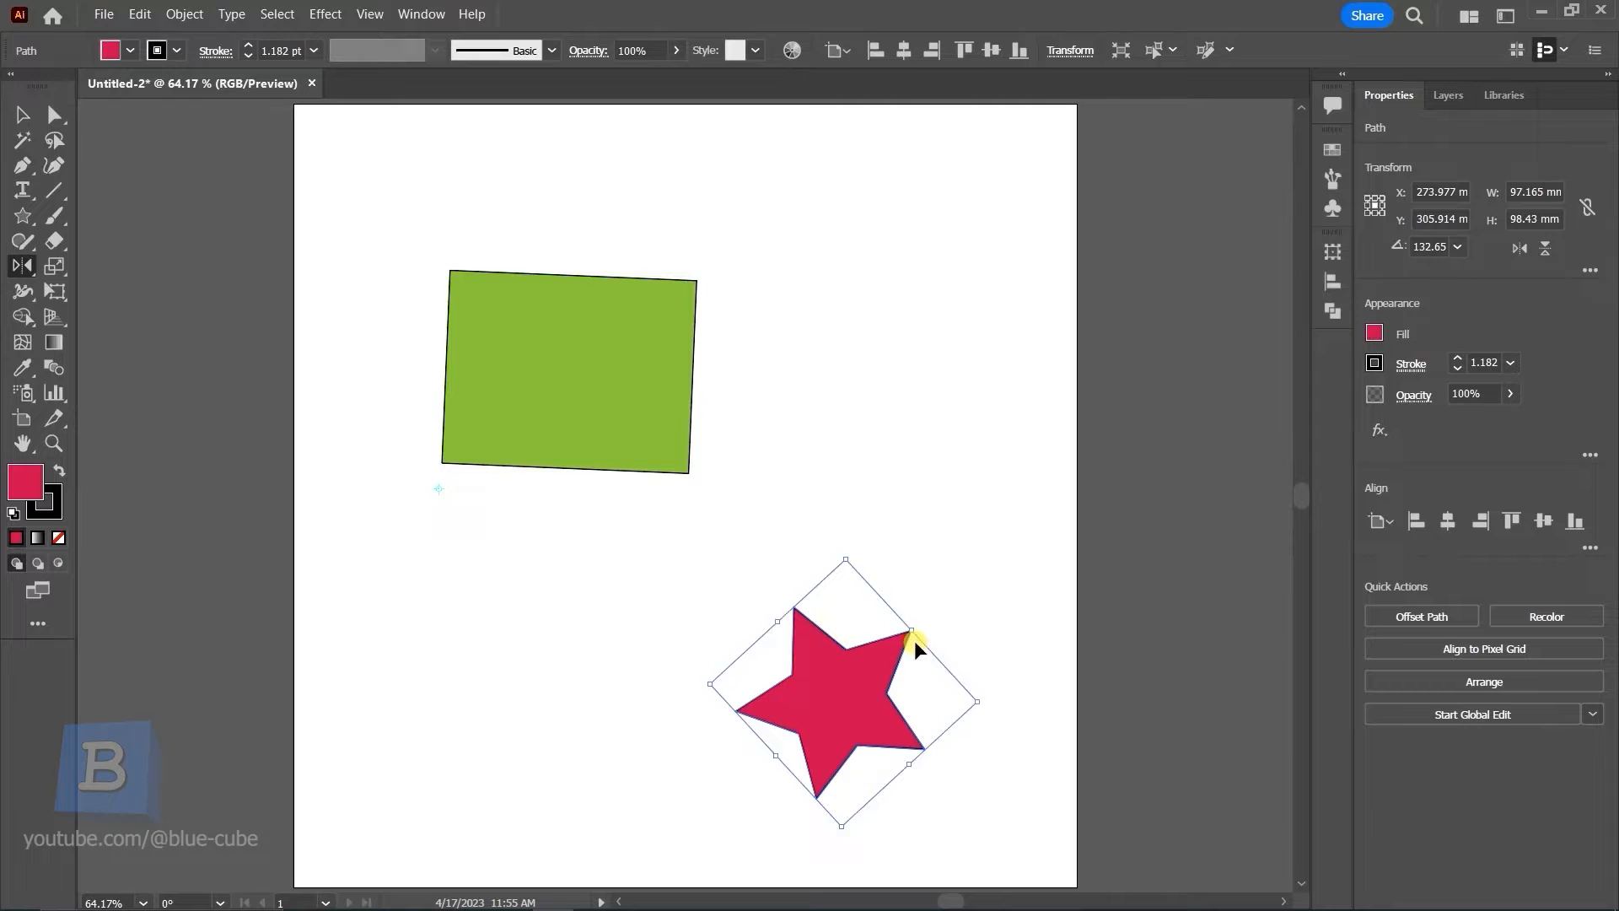
key("ctrl+z")
Try to reflect the green rectangle across a nearly horizontal axis just below its lower edge, and undo it
left_click(39, 114)
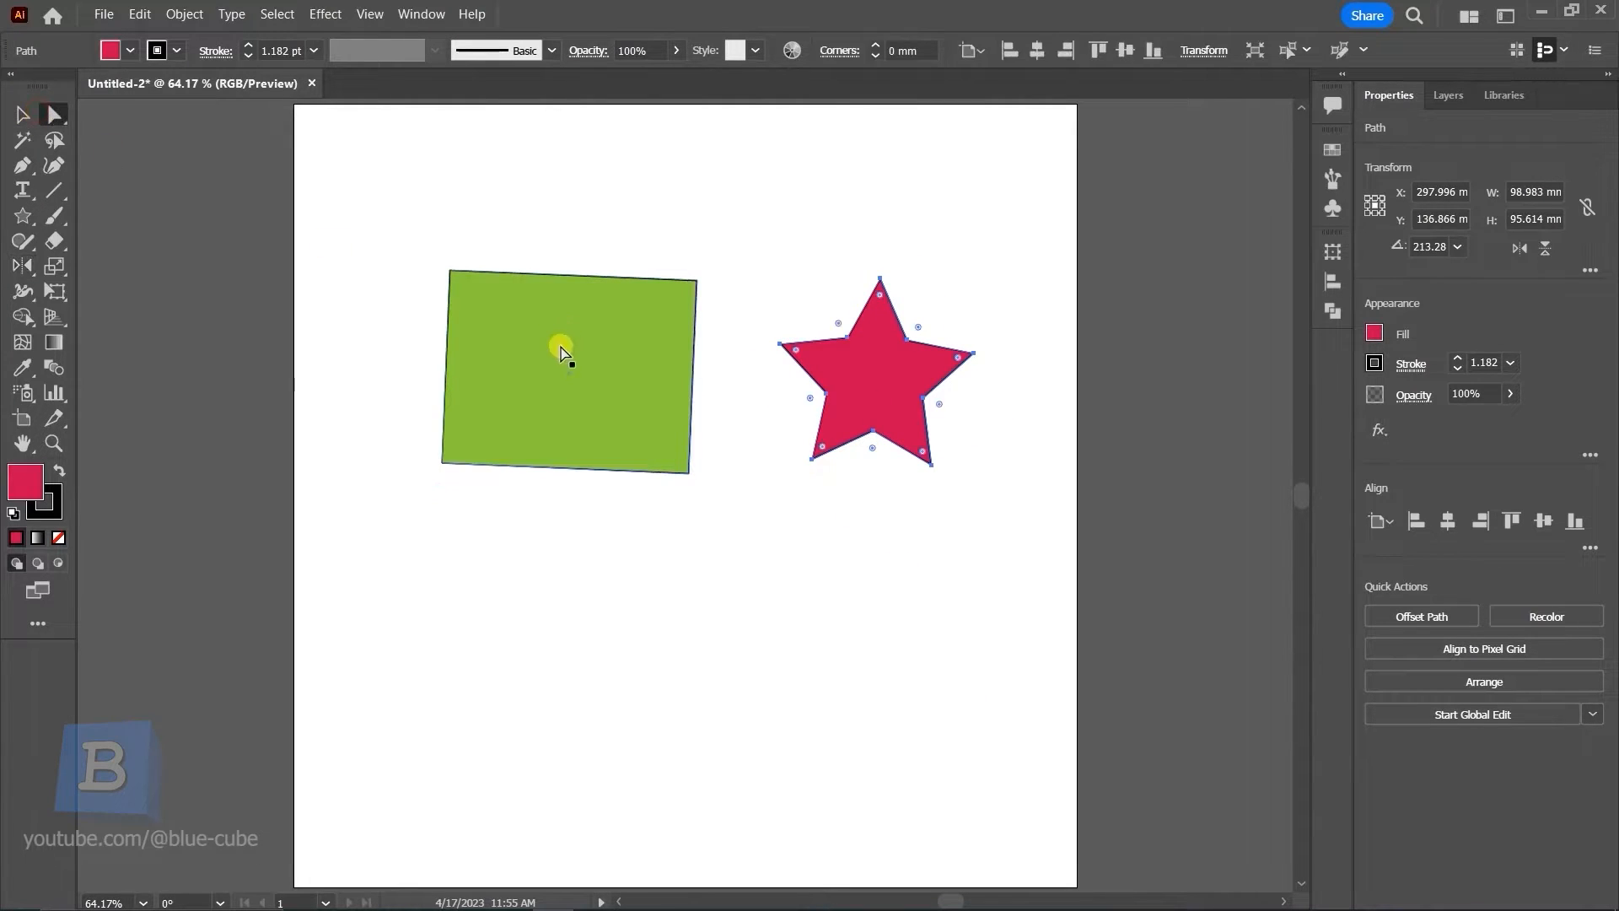
left_click(564, 346)
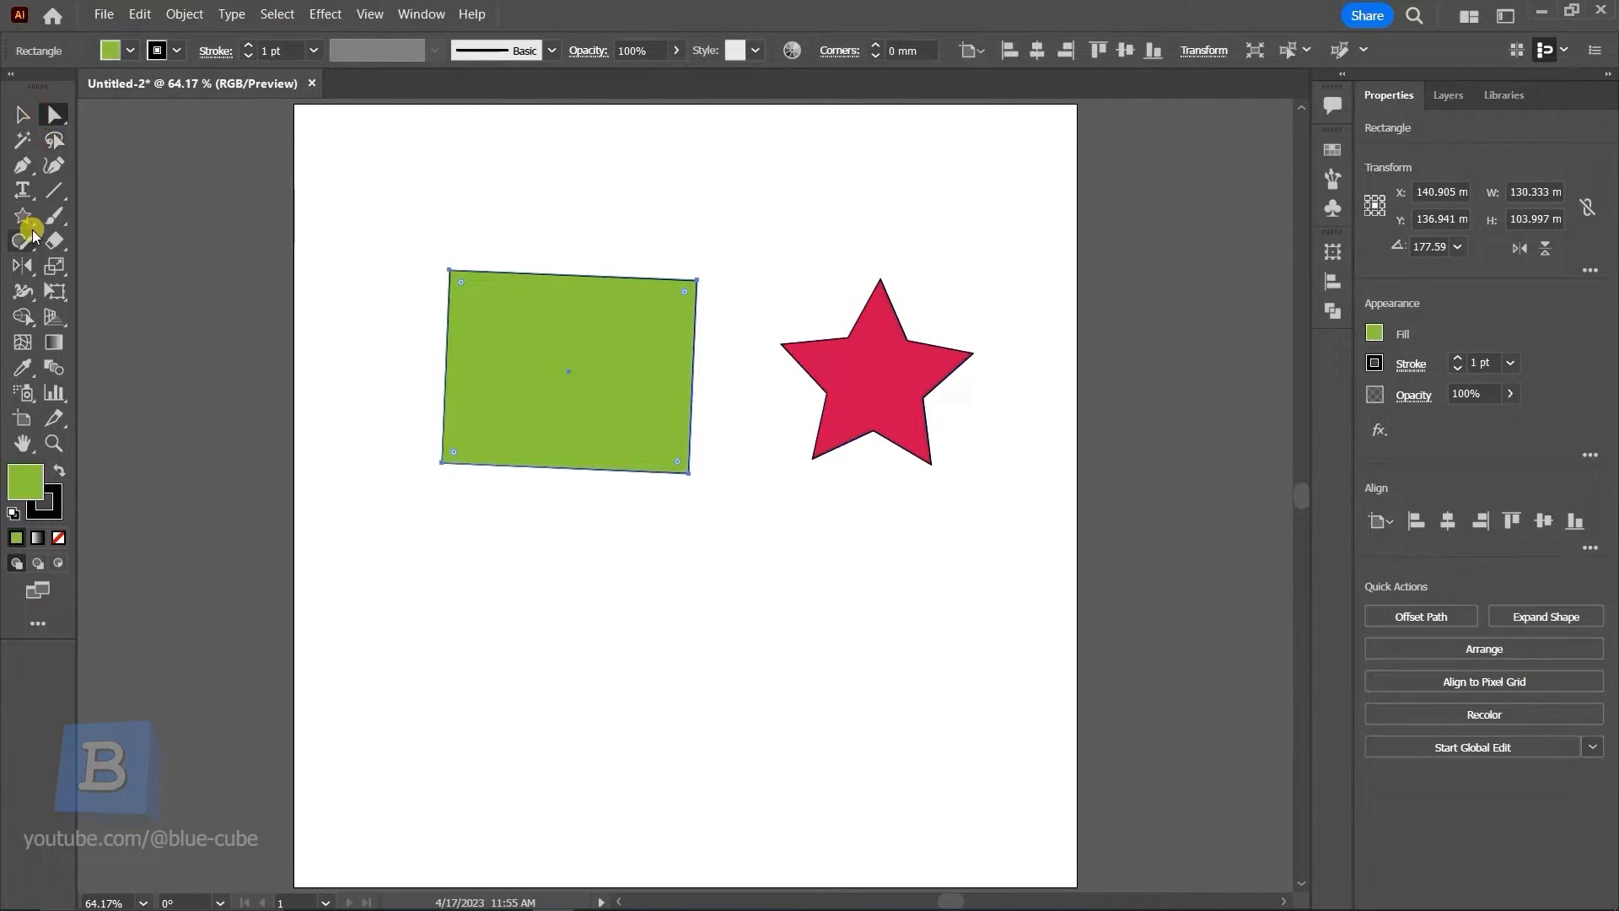
left_click(22, 265)
left_click(435, 505)
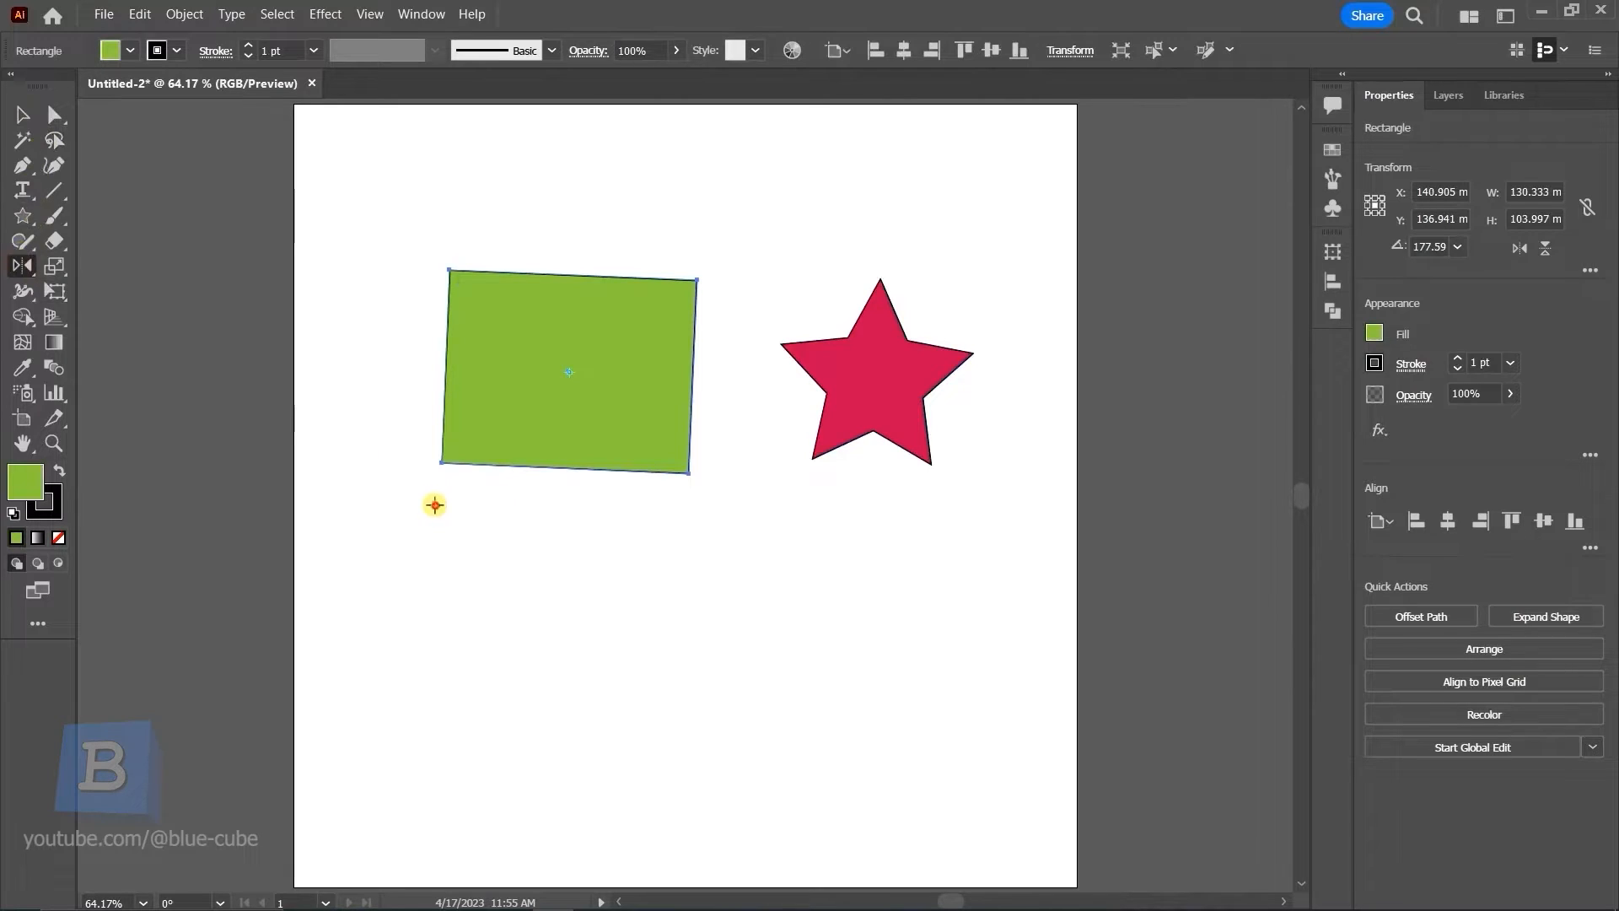
left_click_drag(649, 547, 670, 508)
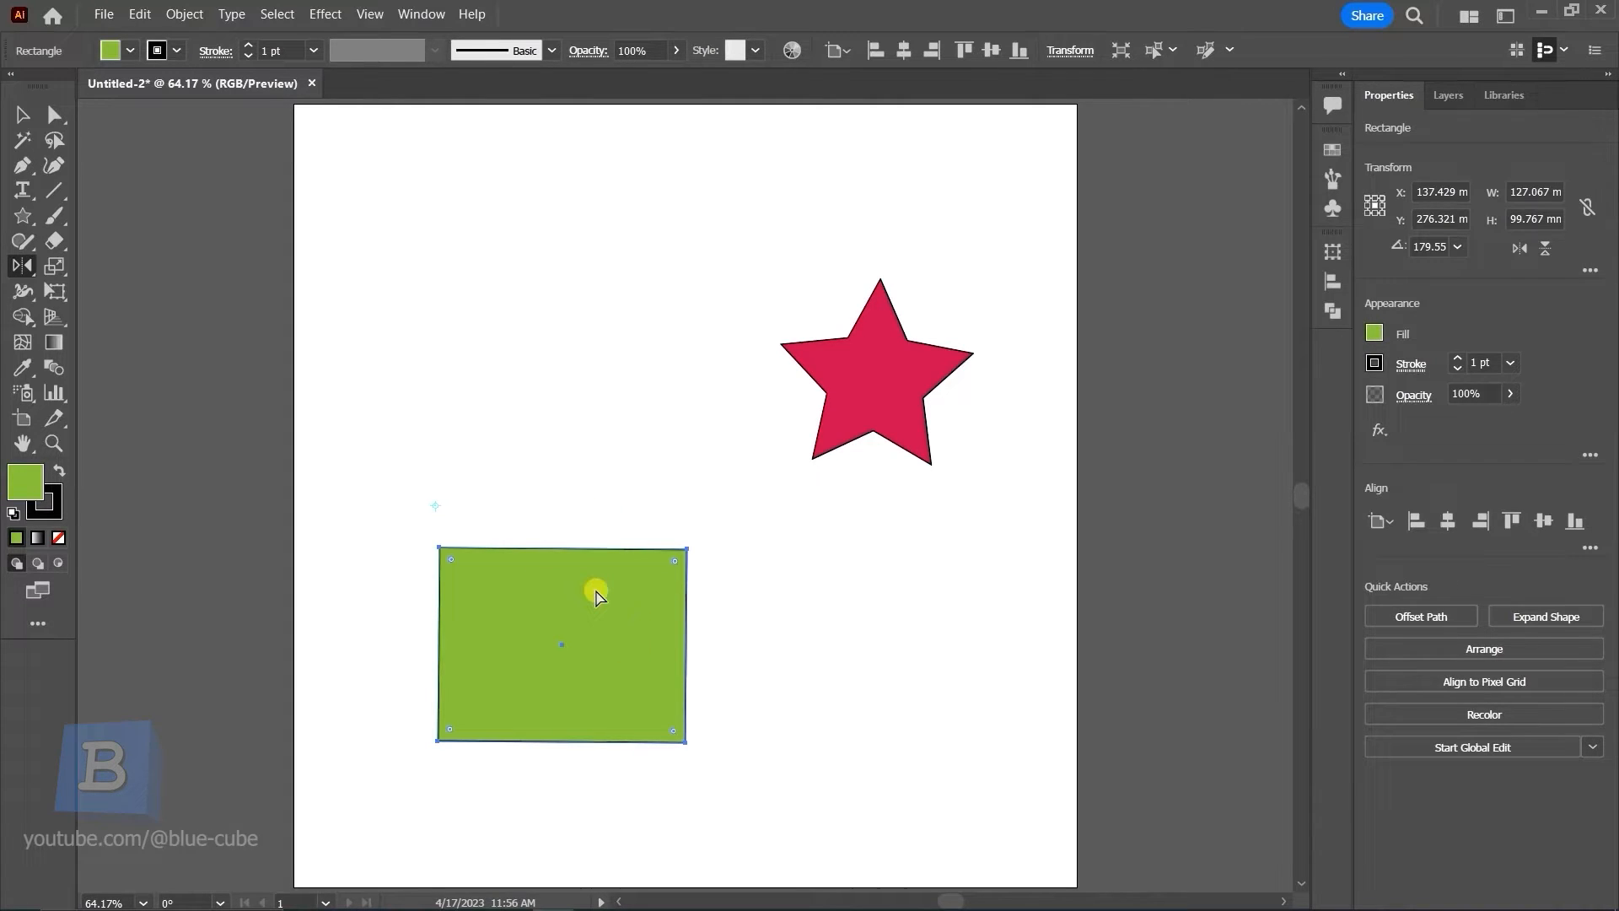
left_click_drag(596, 597, 593, 589)
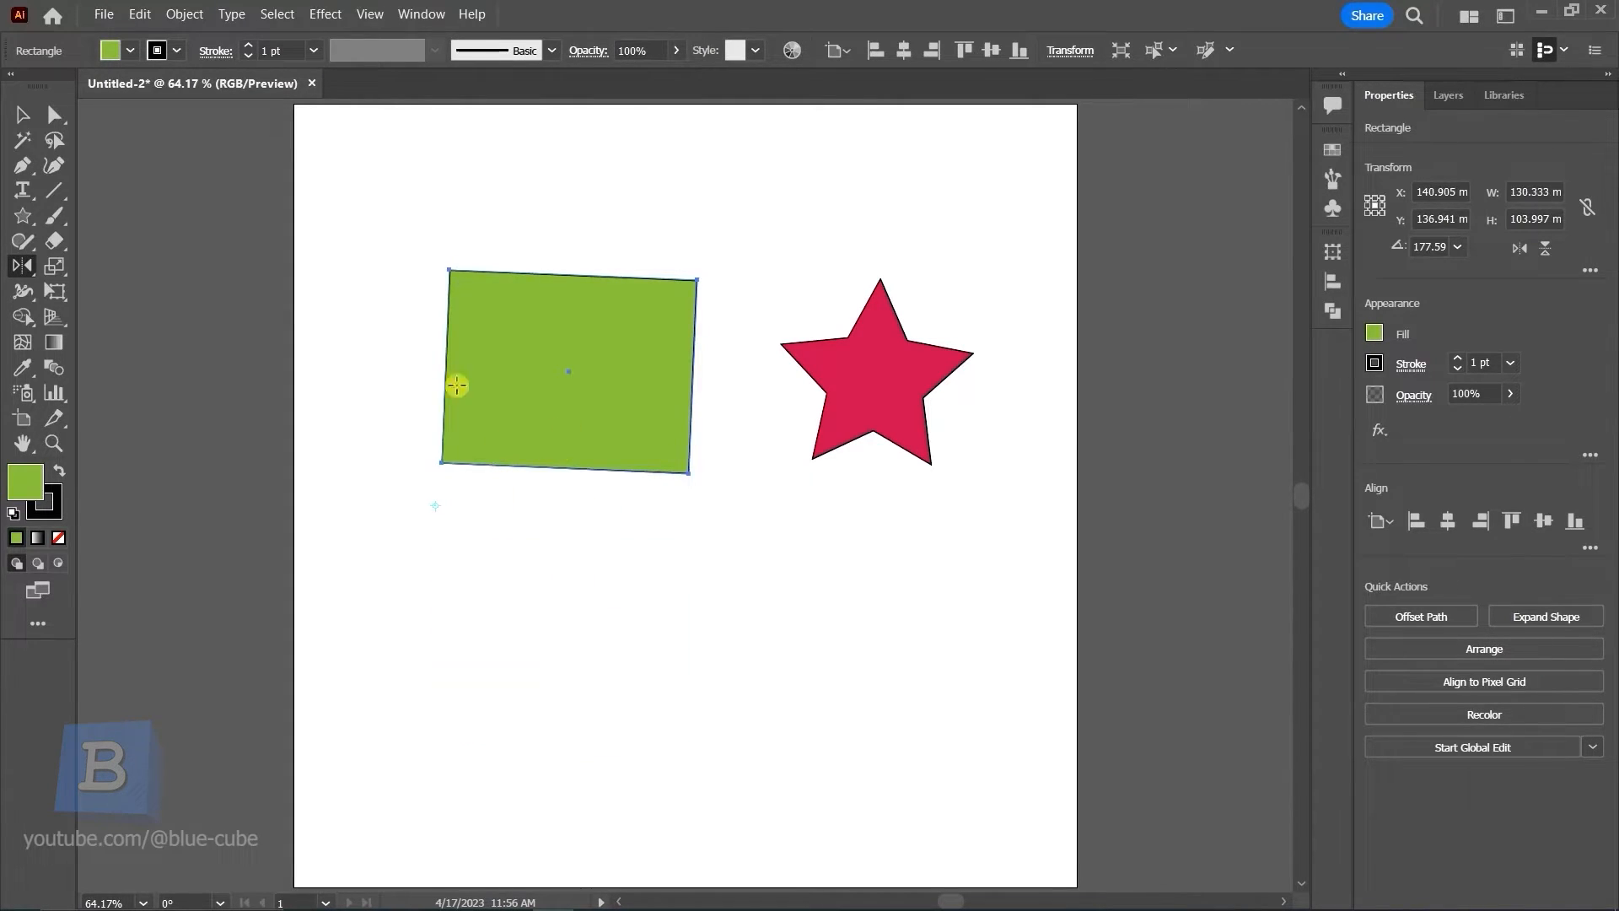
Delete the tilted green rectangle and draw a rounded rectangle about 138 × 95 mm to the left of the star
left_click(23, 115)
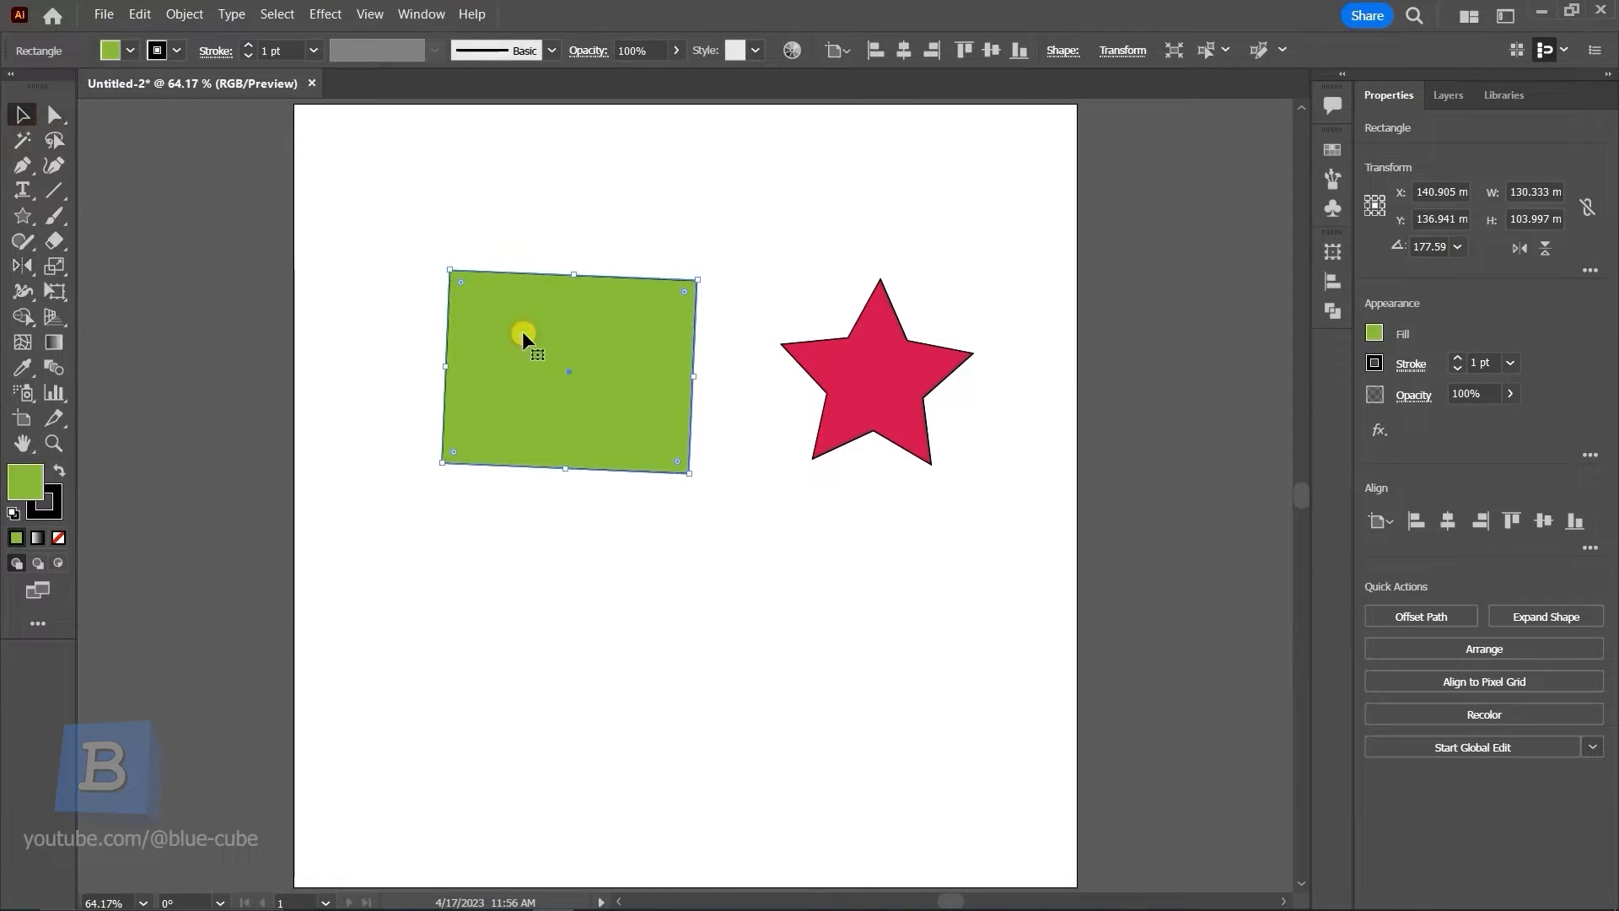
key("Delete")
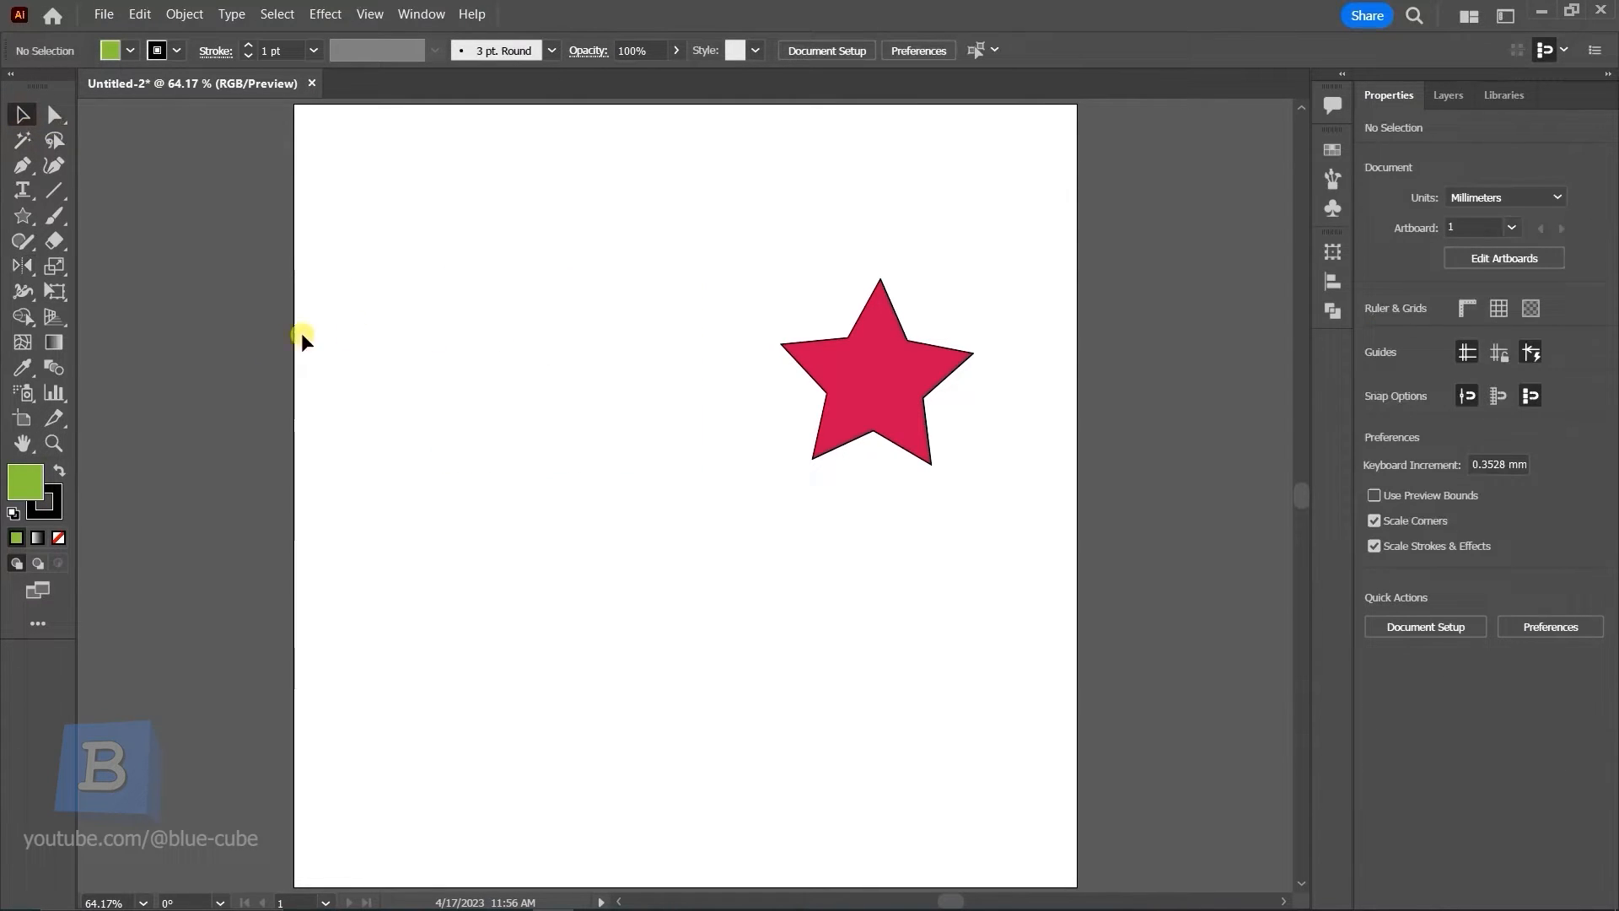
left_click(19, 218)
left_click(93, 240)
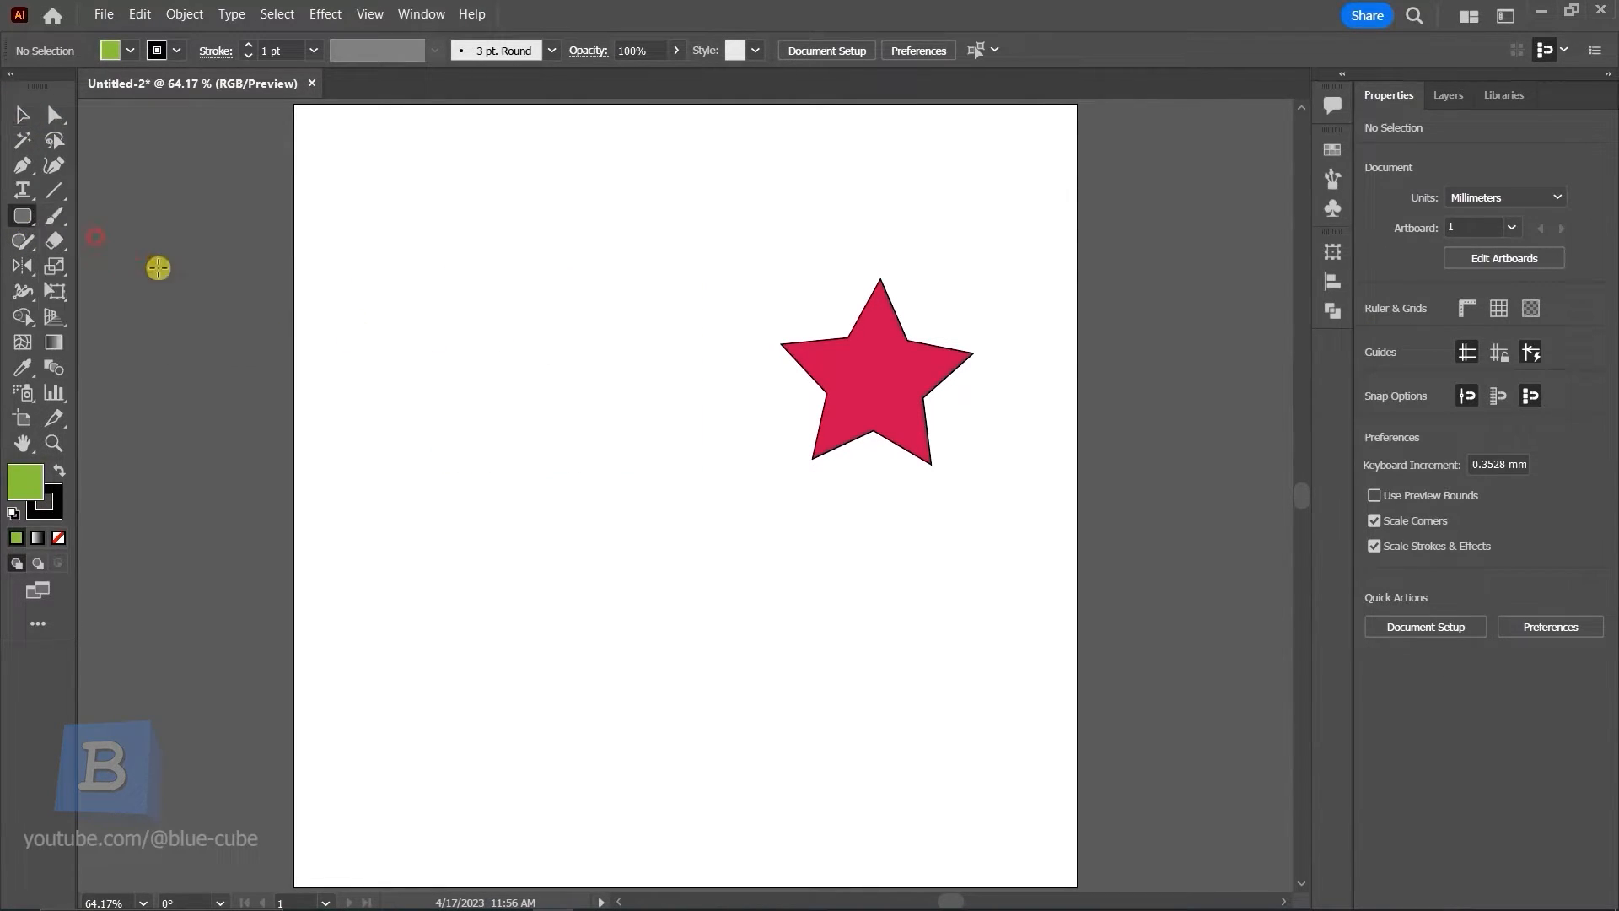
left_click_drag(409, 294, 679, 478)
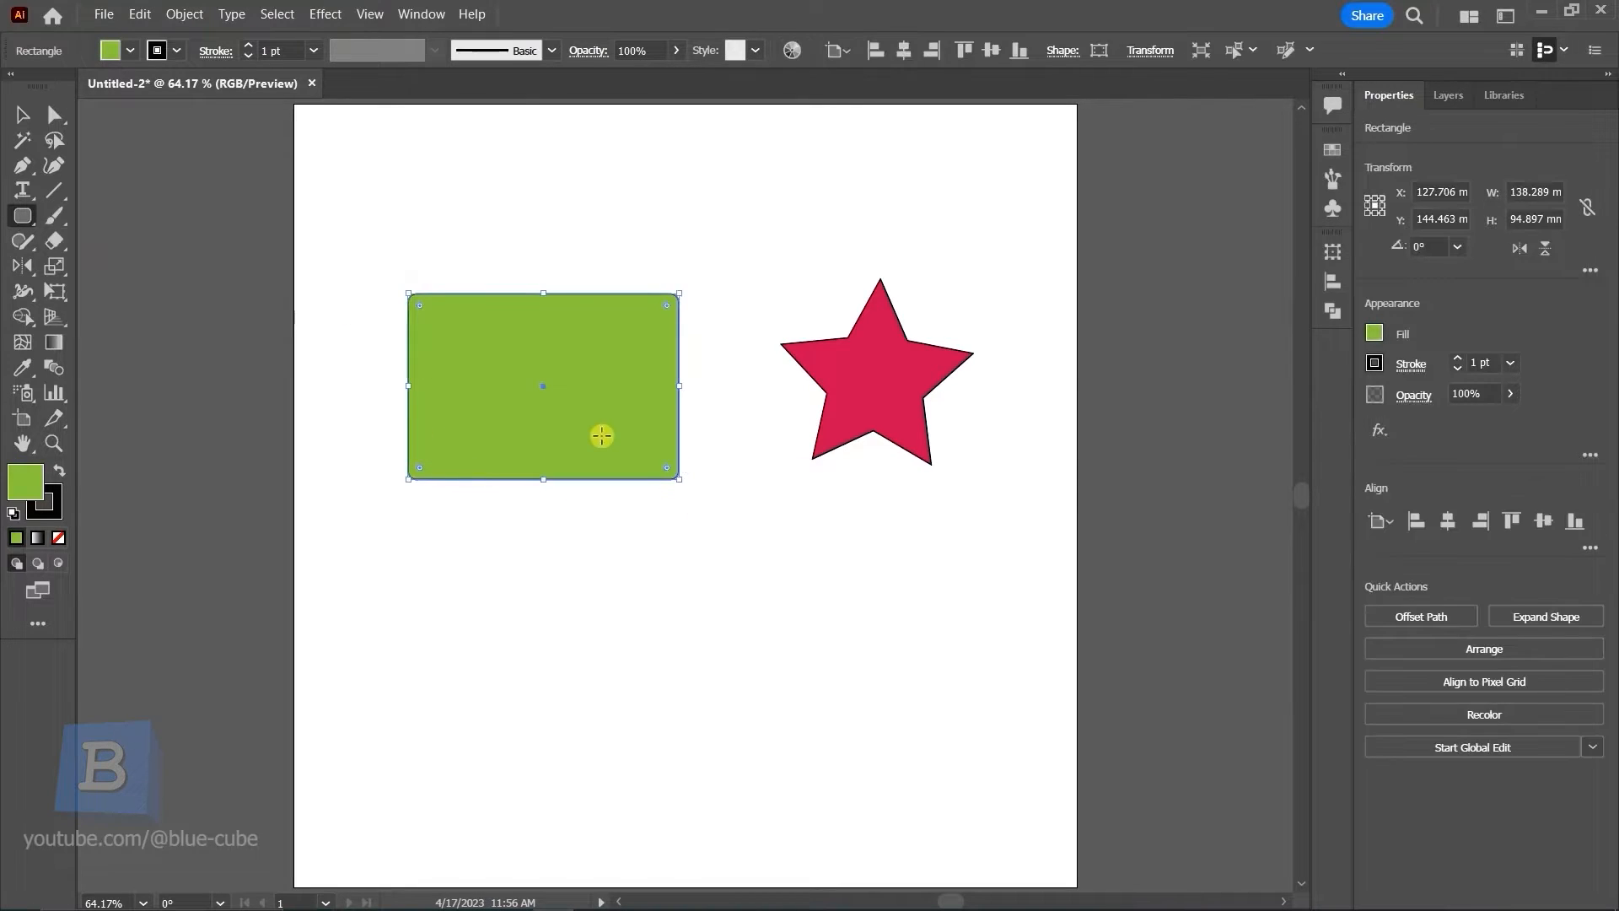
Create a copy of the rounded rectangle reflected across an axis angled at 299°, with preview on
left_click(20, 267)
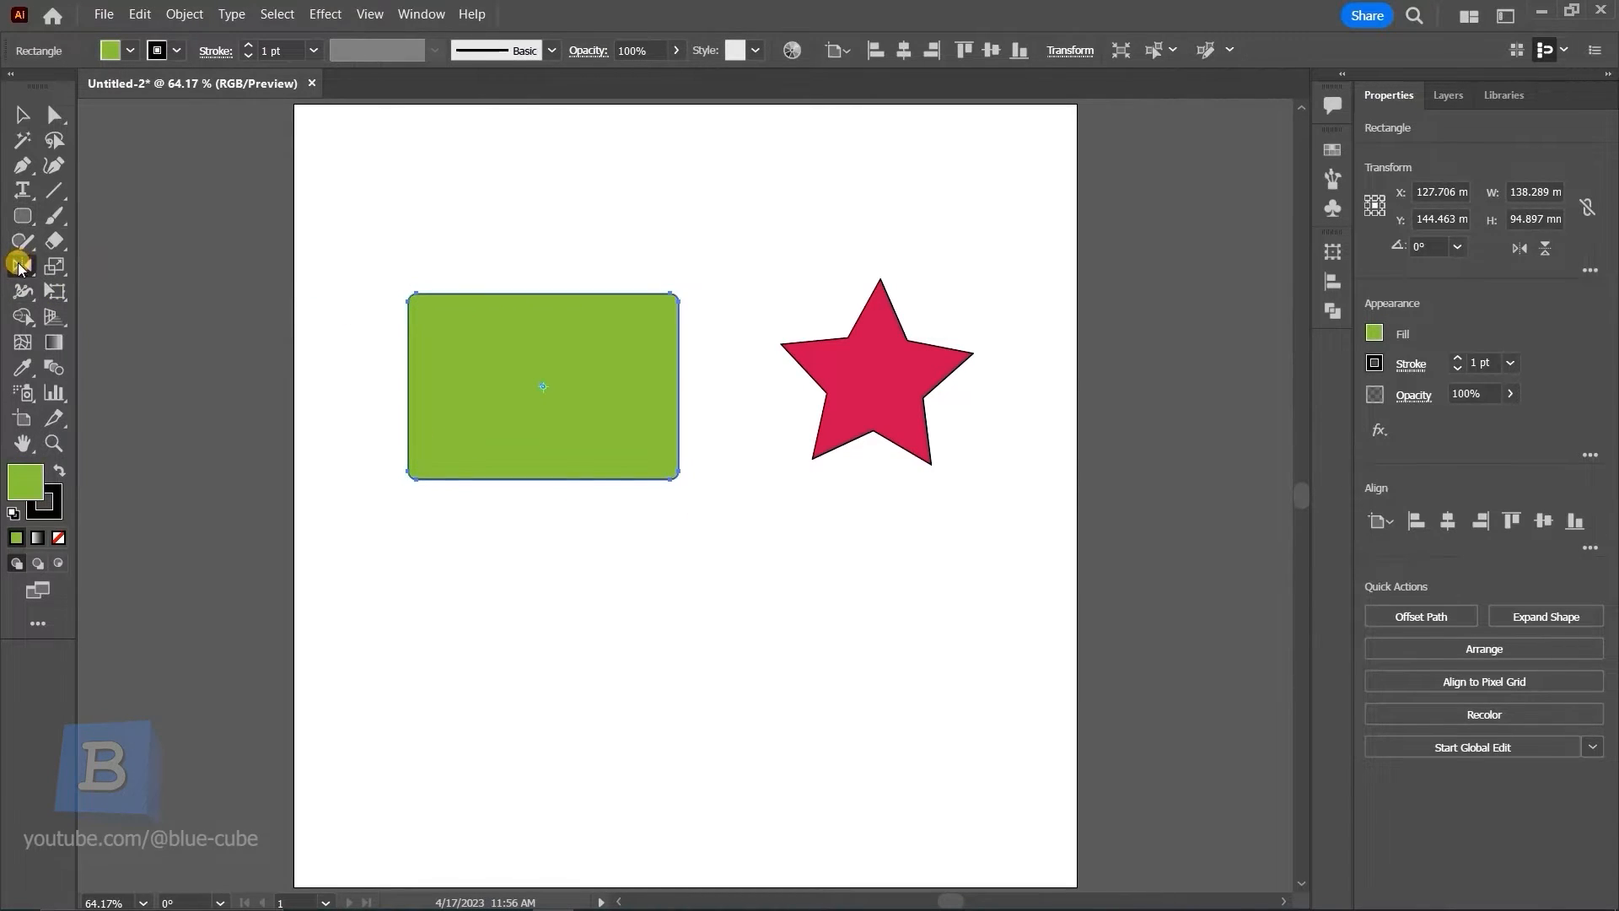
double_click(20, 266)
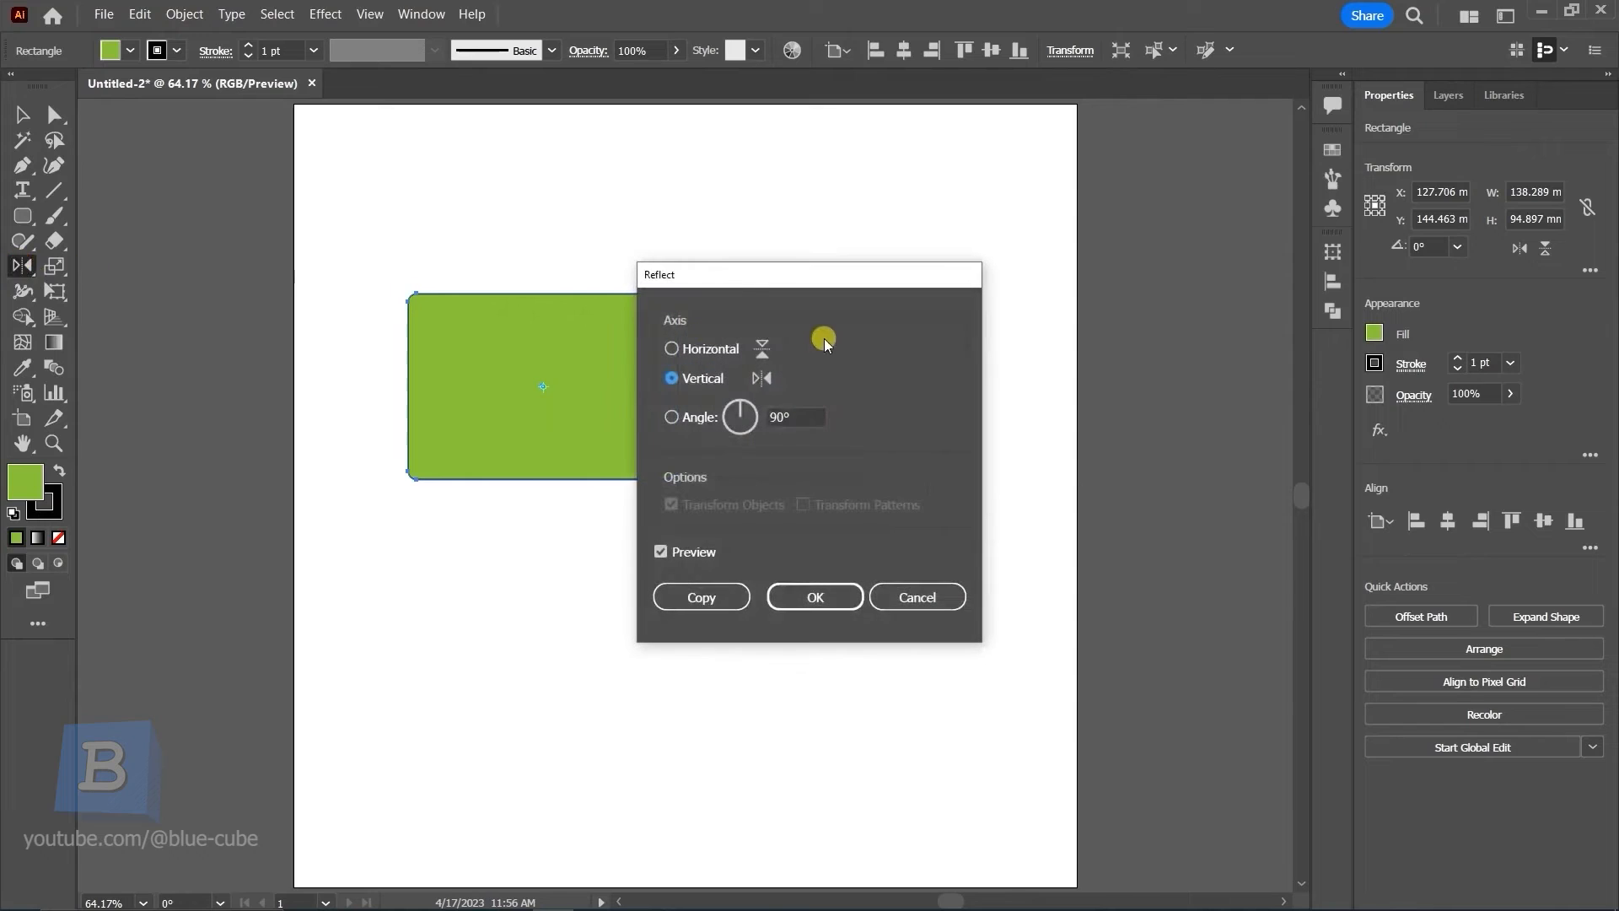
left_click_drag(728, 279, 1056, 242)
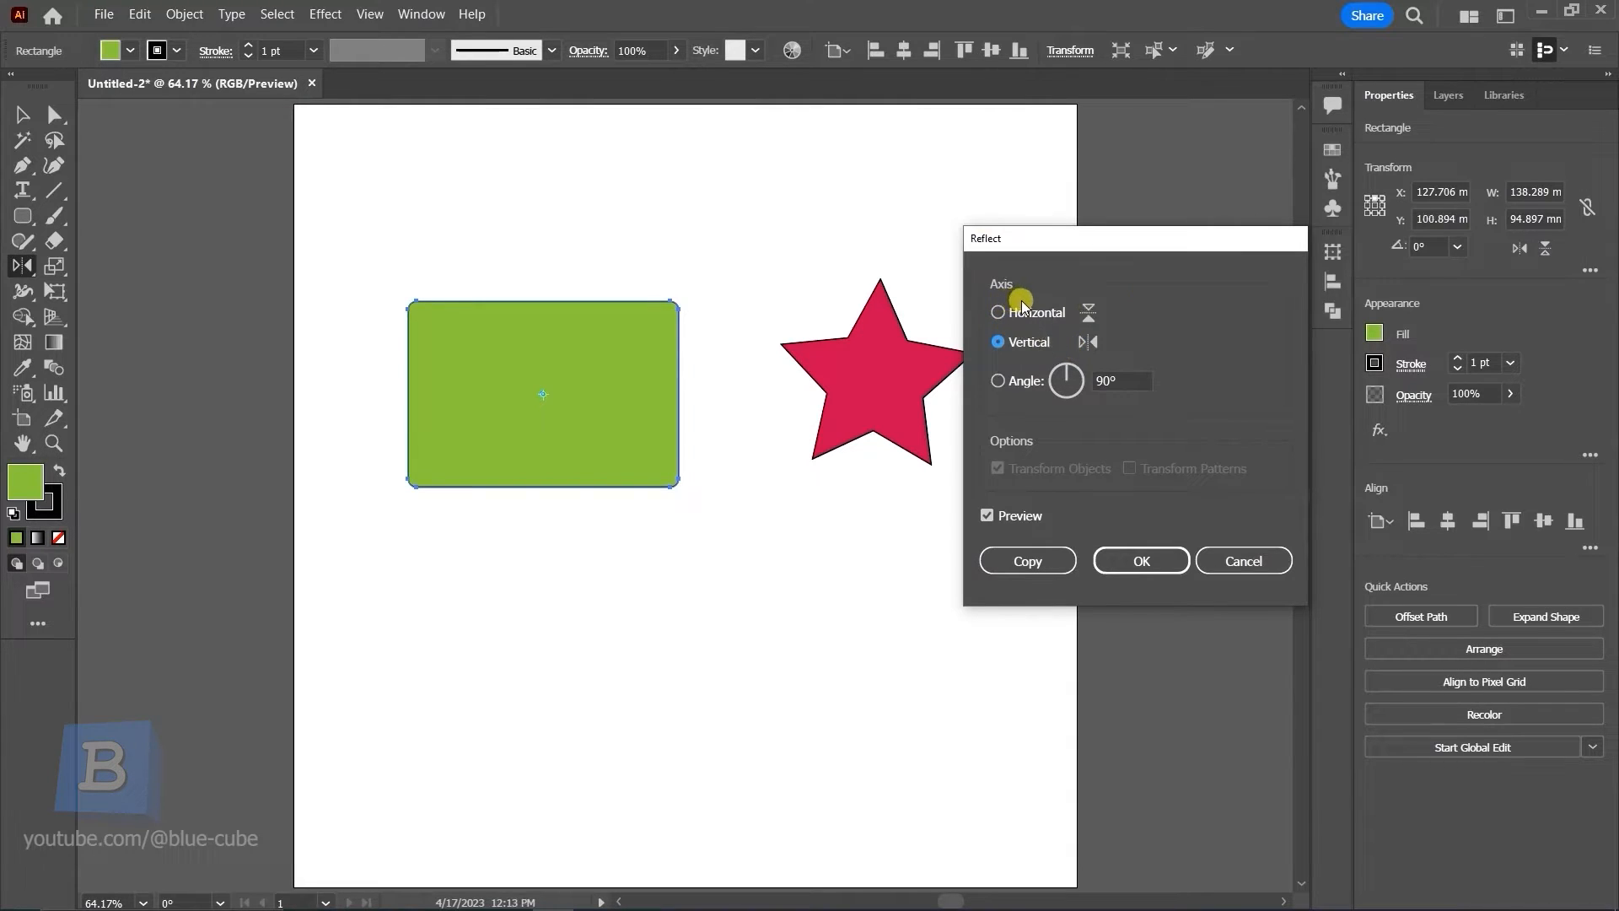
left_click(999, 381)
left_click(1079, 391)
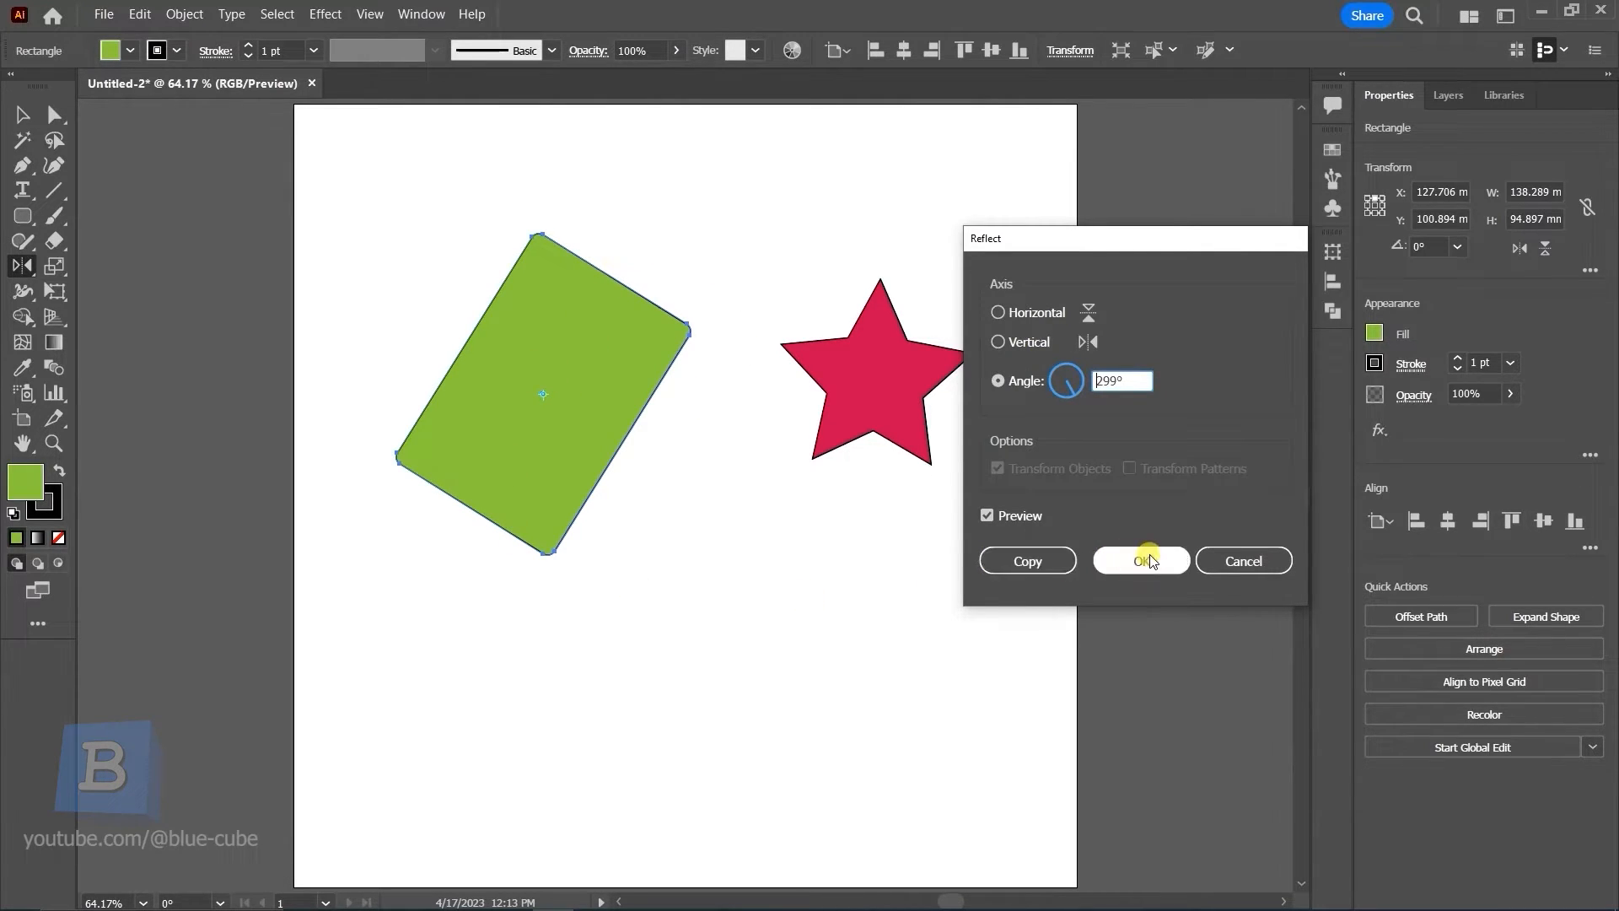
left_click(1043, 561)
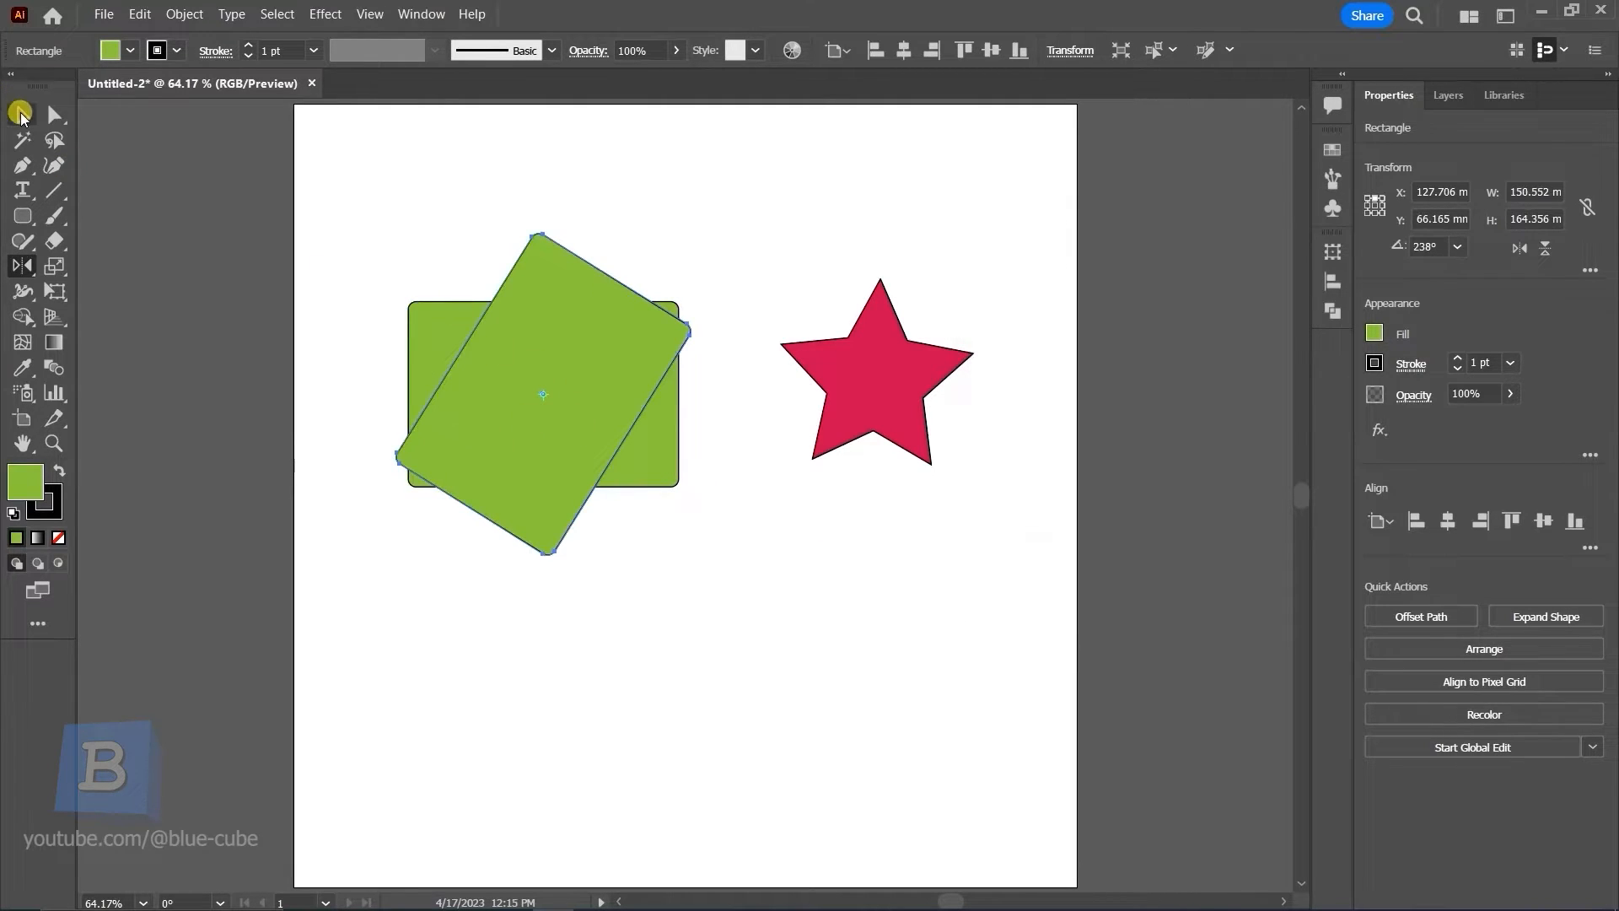
left_click(21, 114)
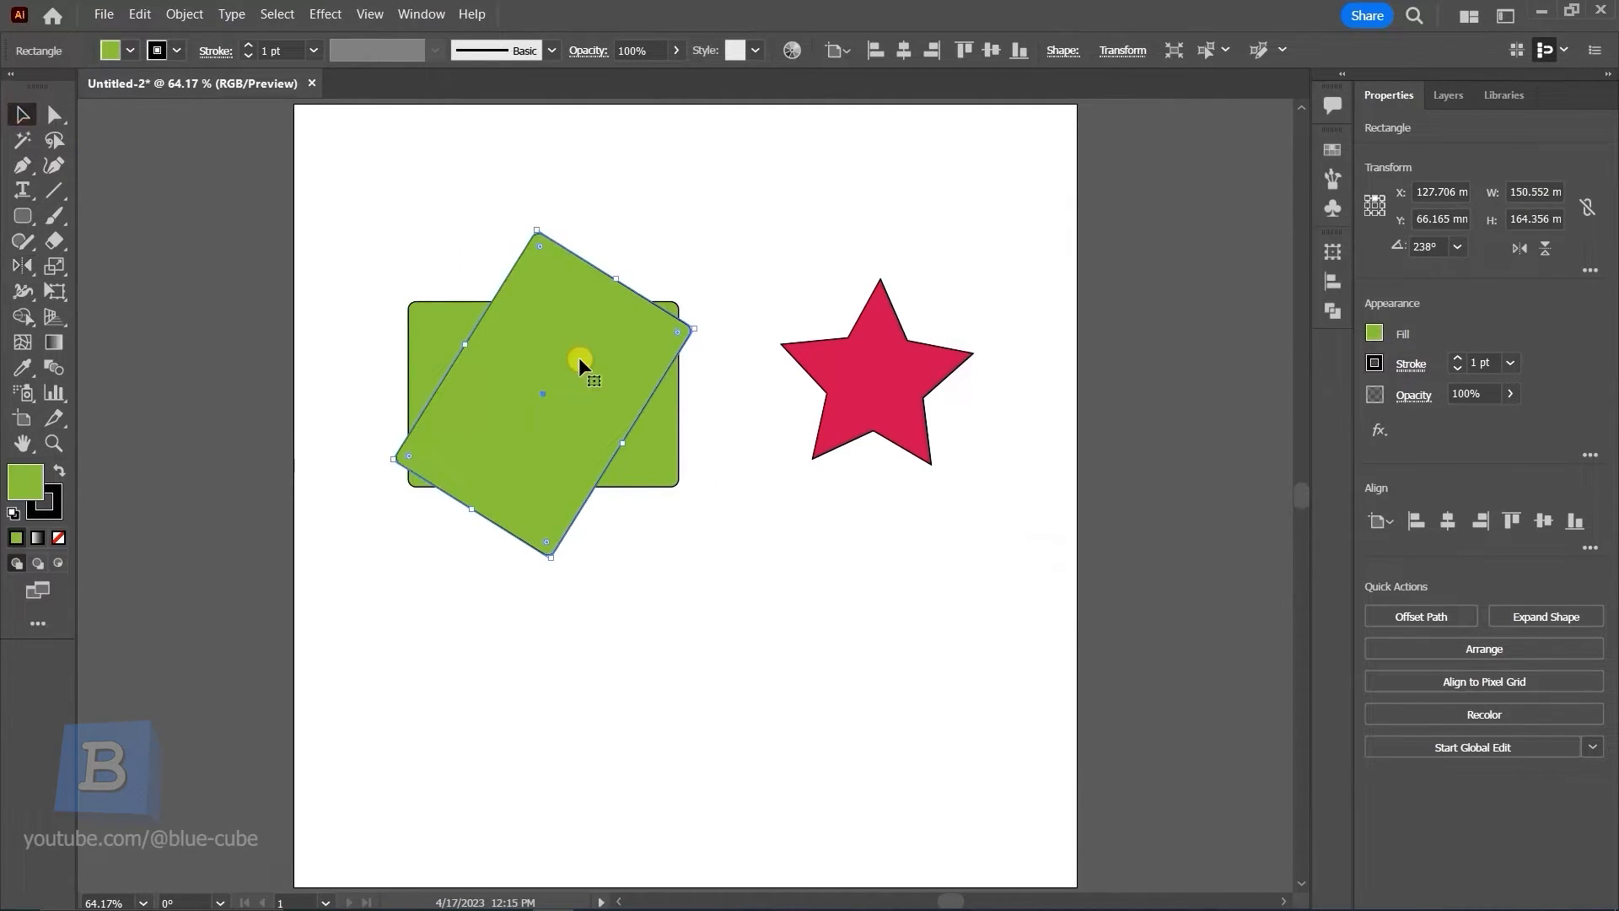
Delete the tilted reflected copy of the green rounded rectangle
key("Delete")
left_click(620, 358)
Create a copy of the star reflected across an axis angled at 339°, with preview on
left_click(880, 355)
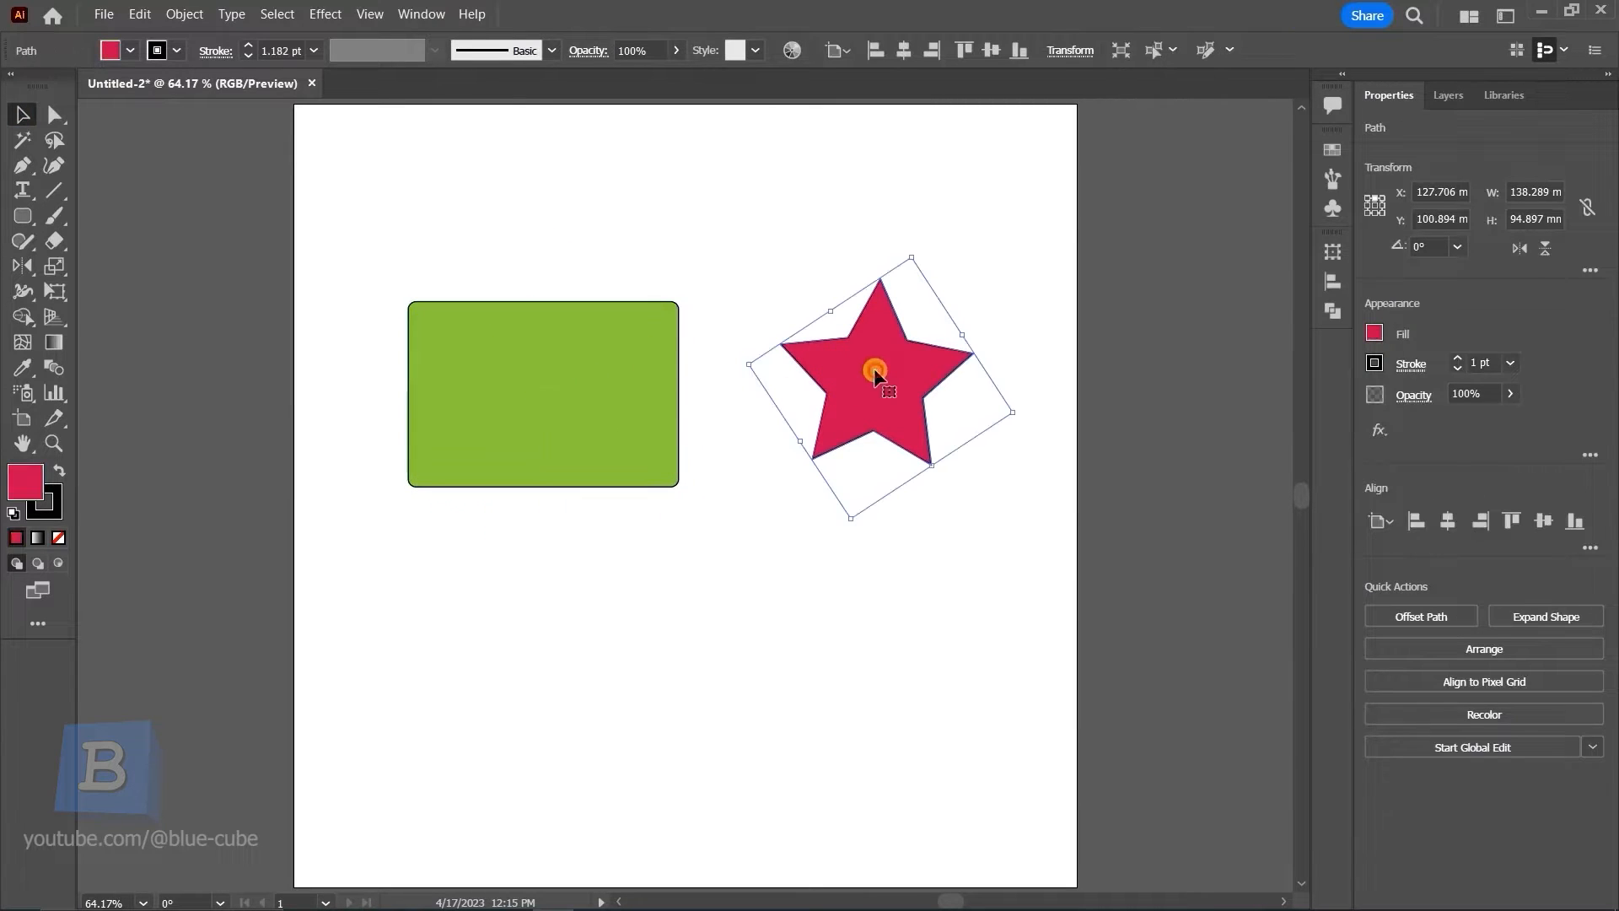
double_click(22, 266)
left_click_drag(1093, 254, 1171, 251)
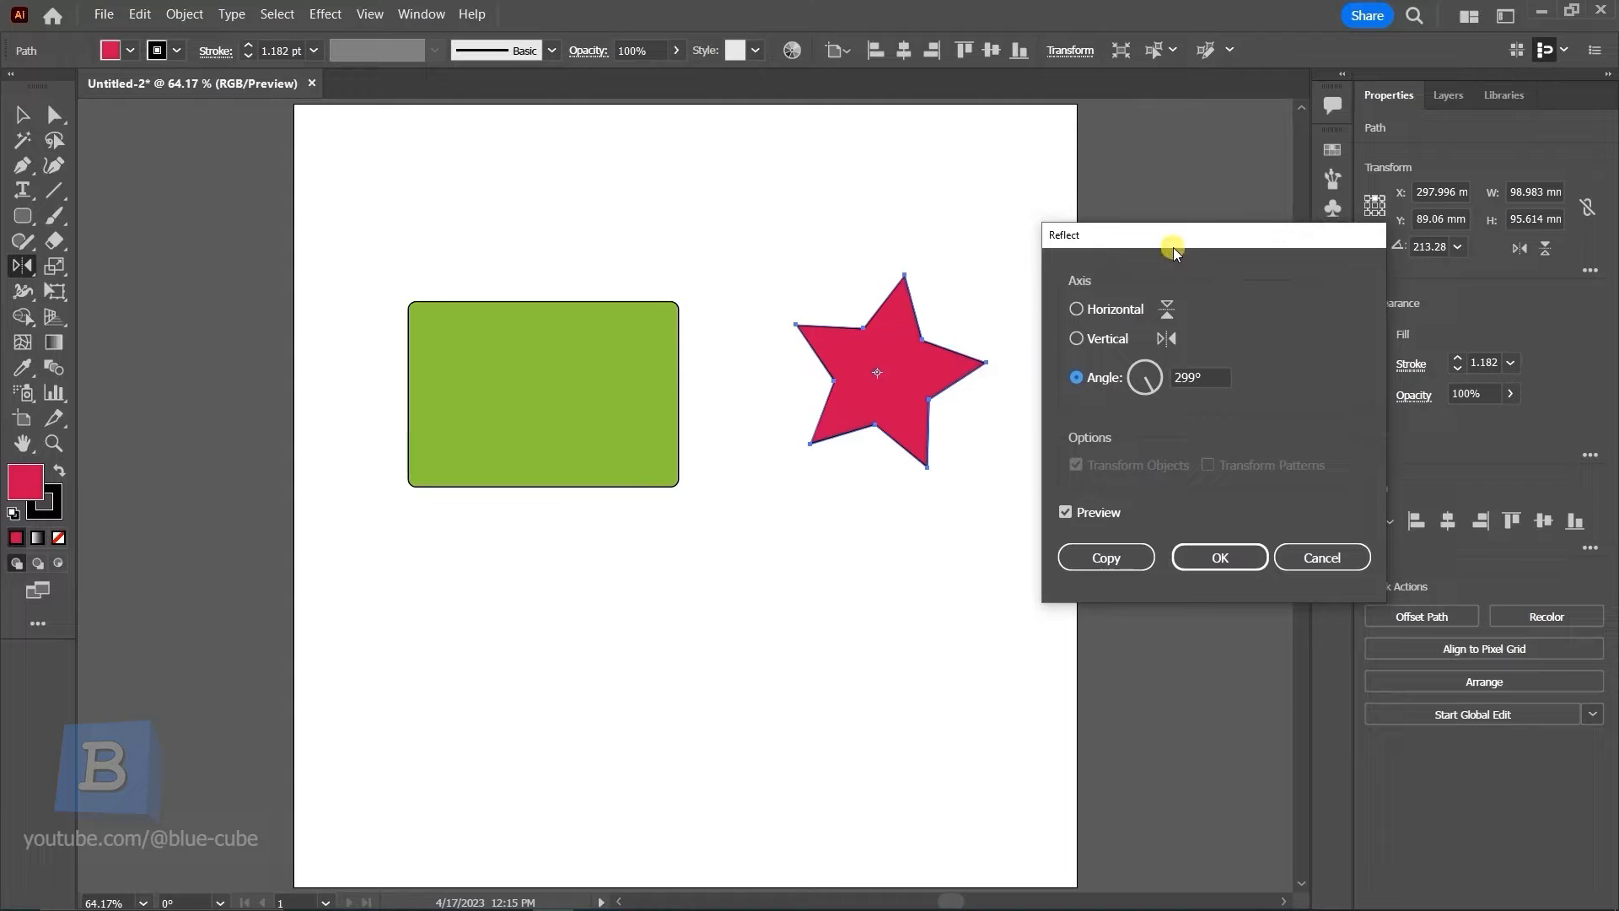
left_click(1078, 338)
left_click_drag(1148, 375, 1162, 386)
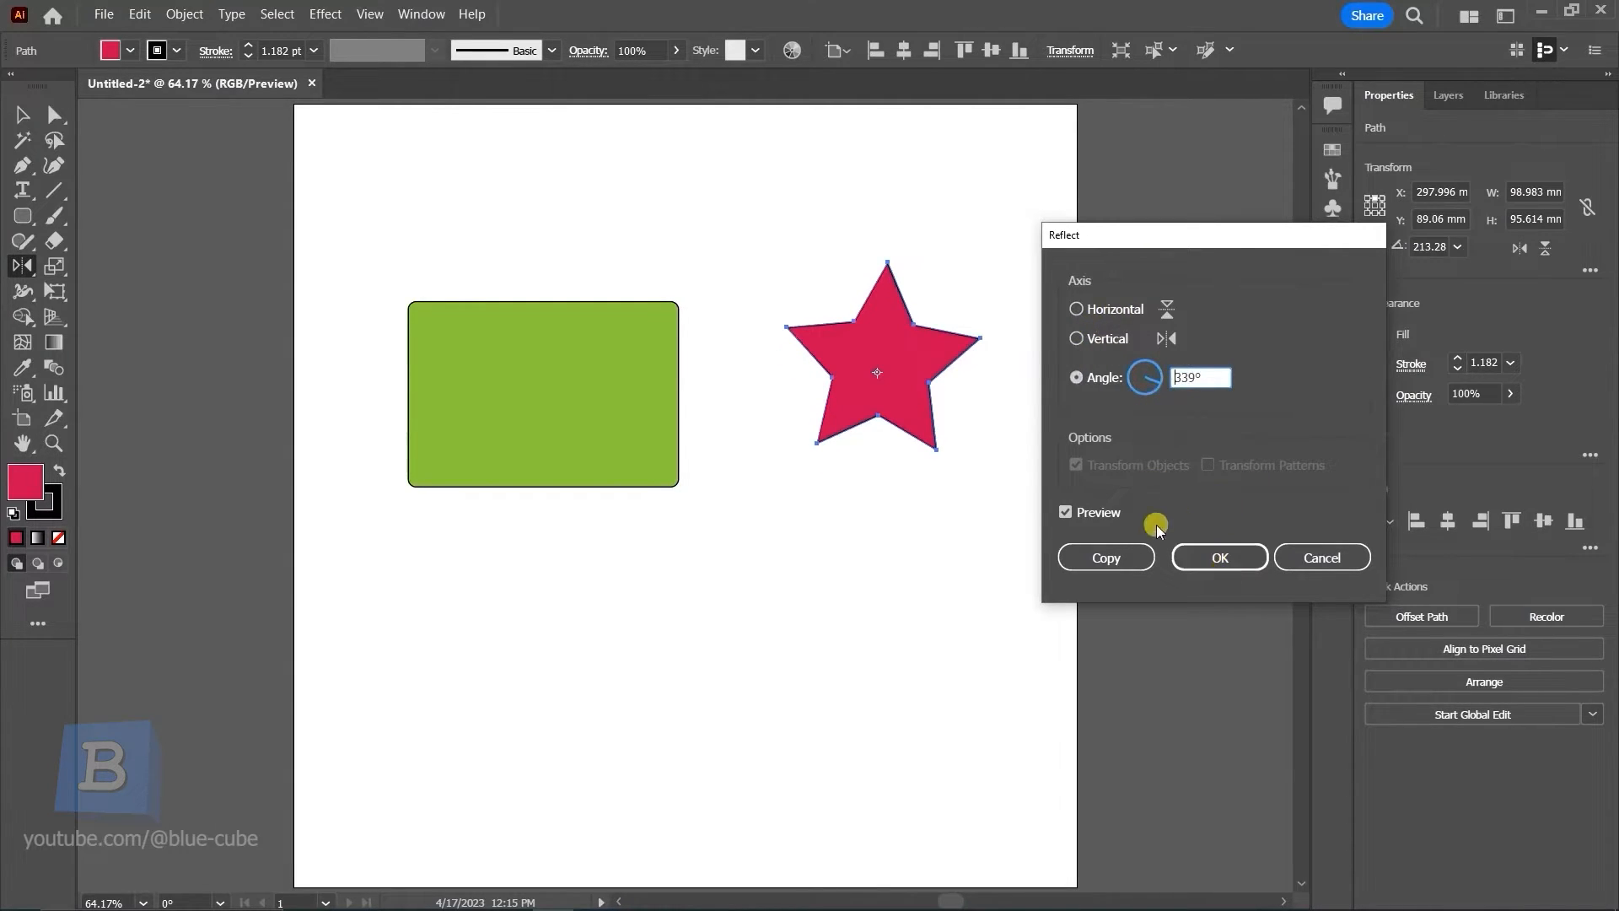
left_click(1106, 558)
Move the reflected star copy below the original star and delete it
left_click(23, 114)
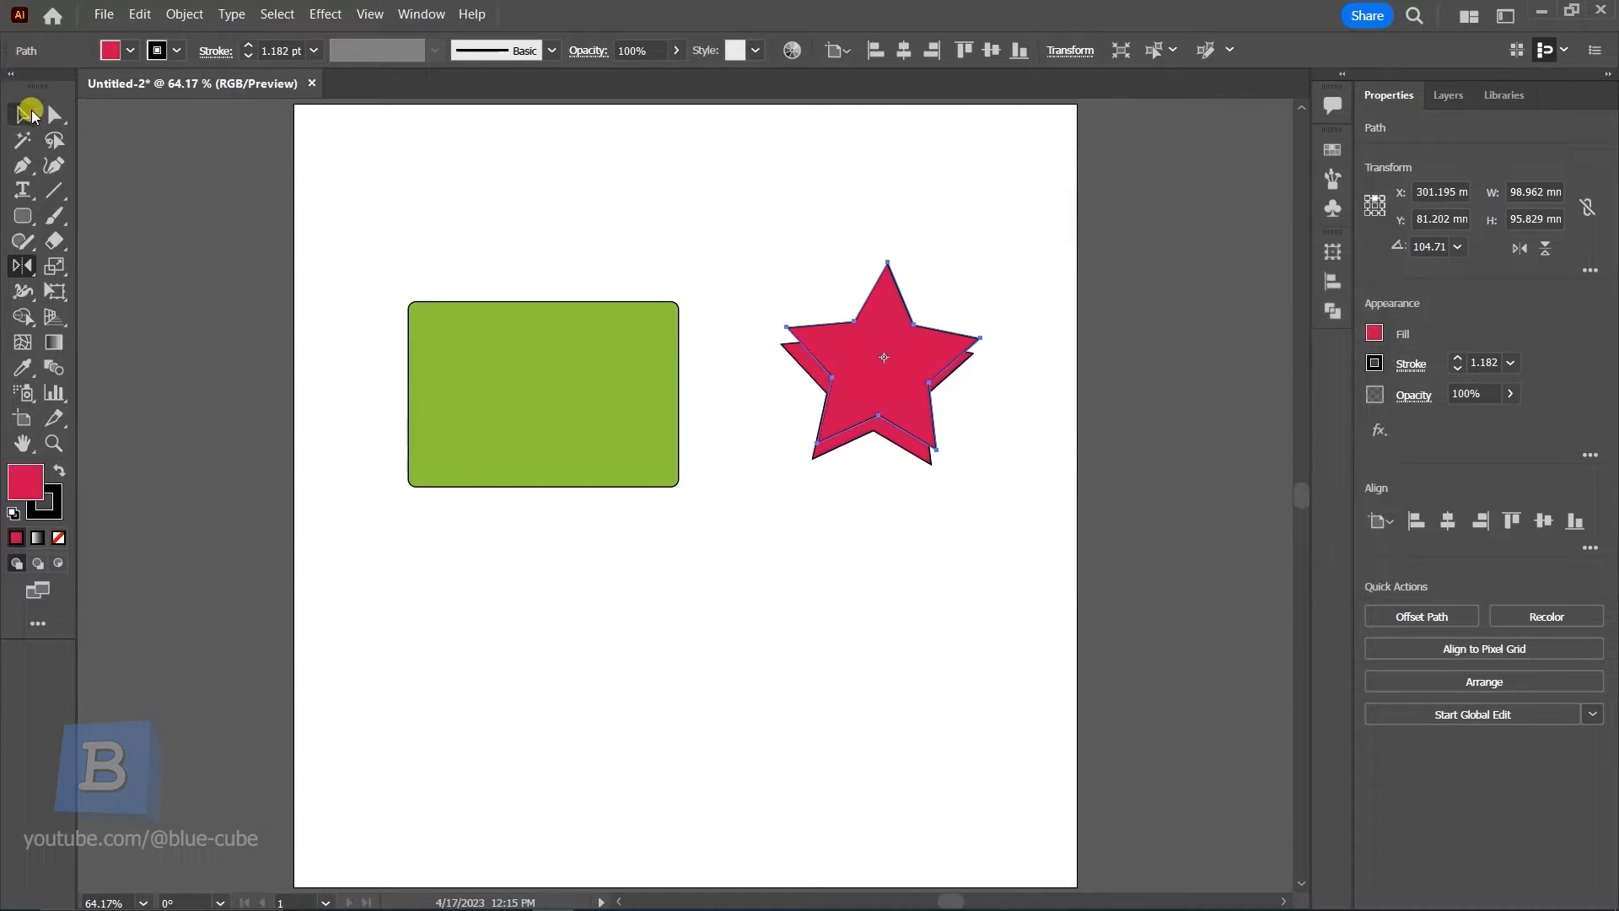
left_click_drag(900, 371, 900, 572)
key("Delete")
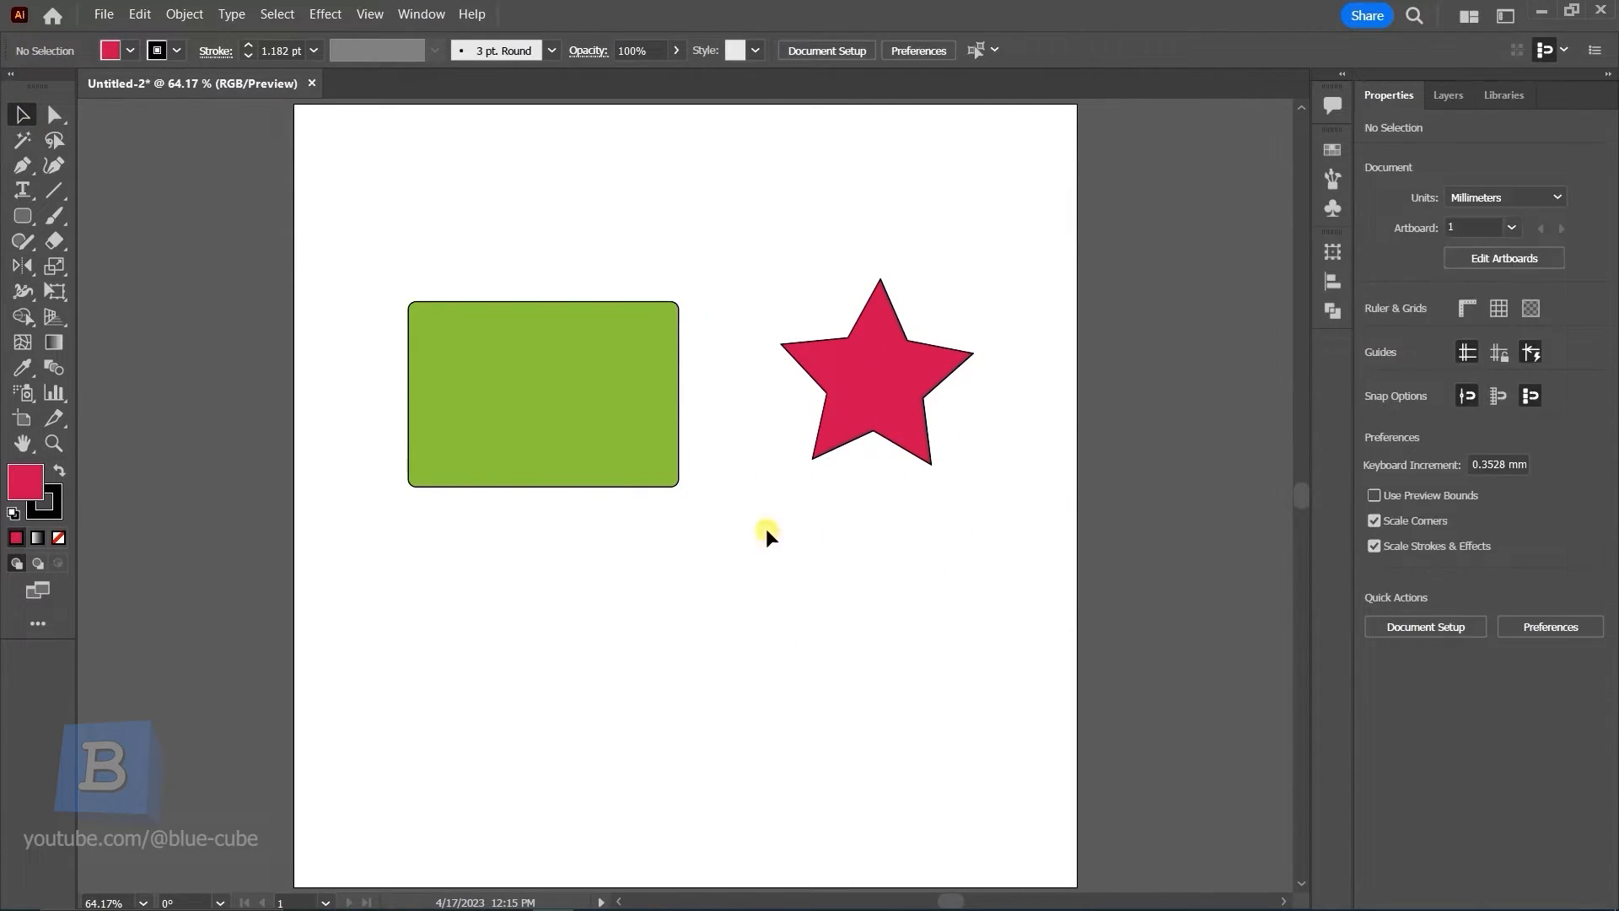
Try flipping the green rounded rectangle vertically about its bottom-centre reference point, and undo it
left_click(560, 373)
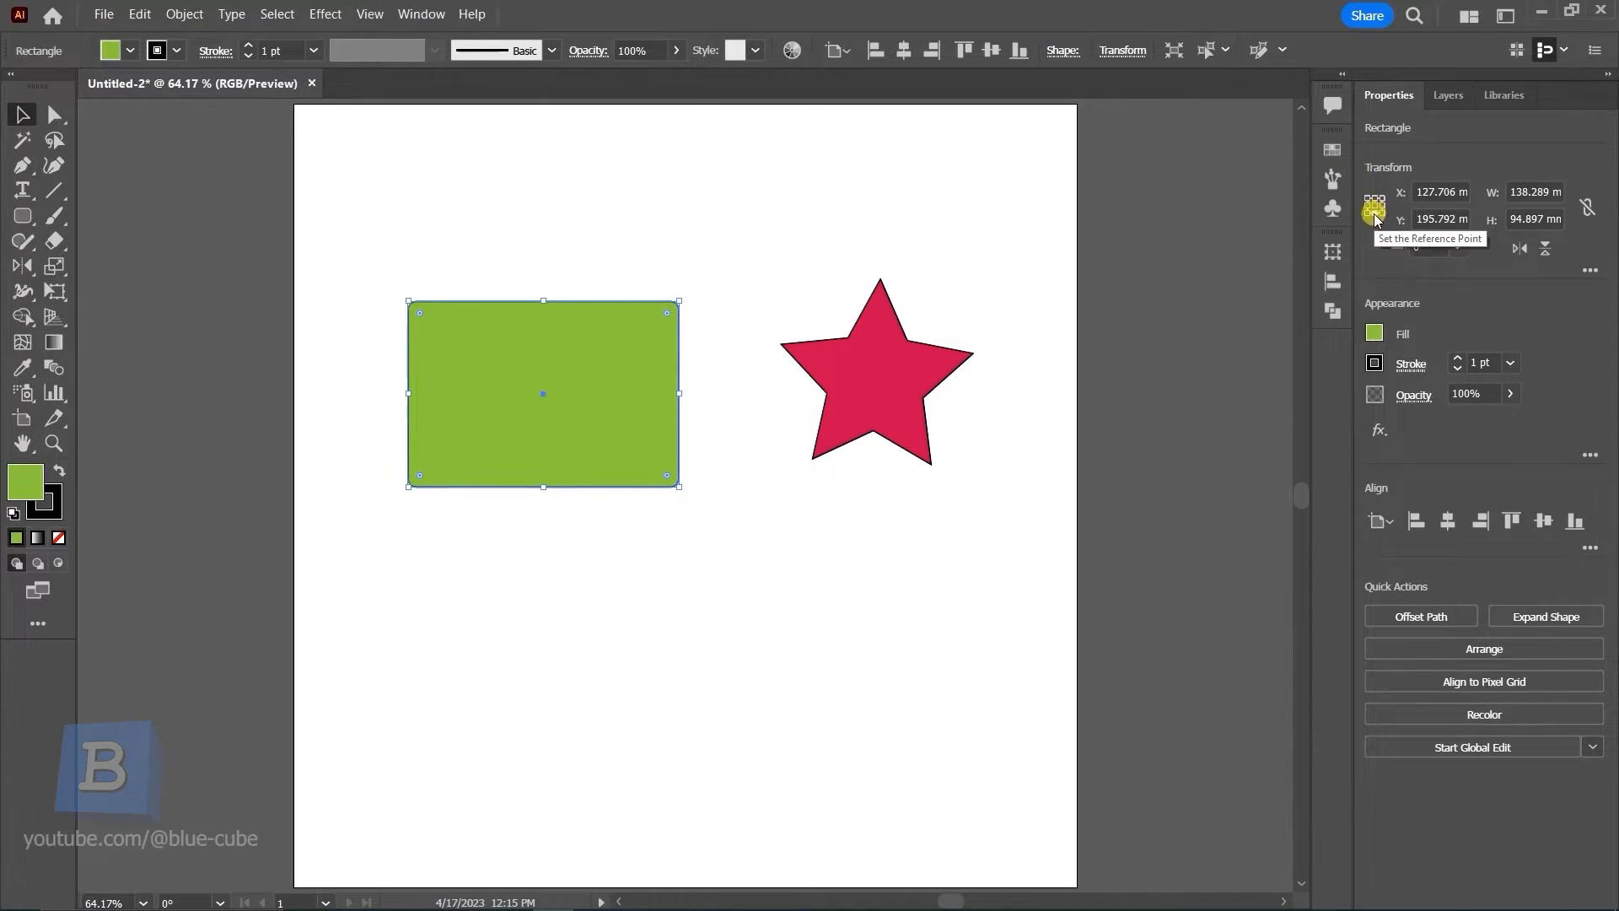
left_click(1545, 247)
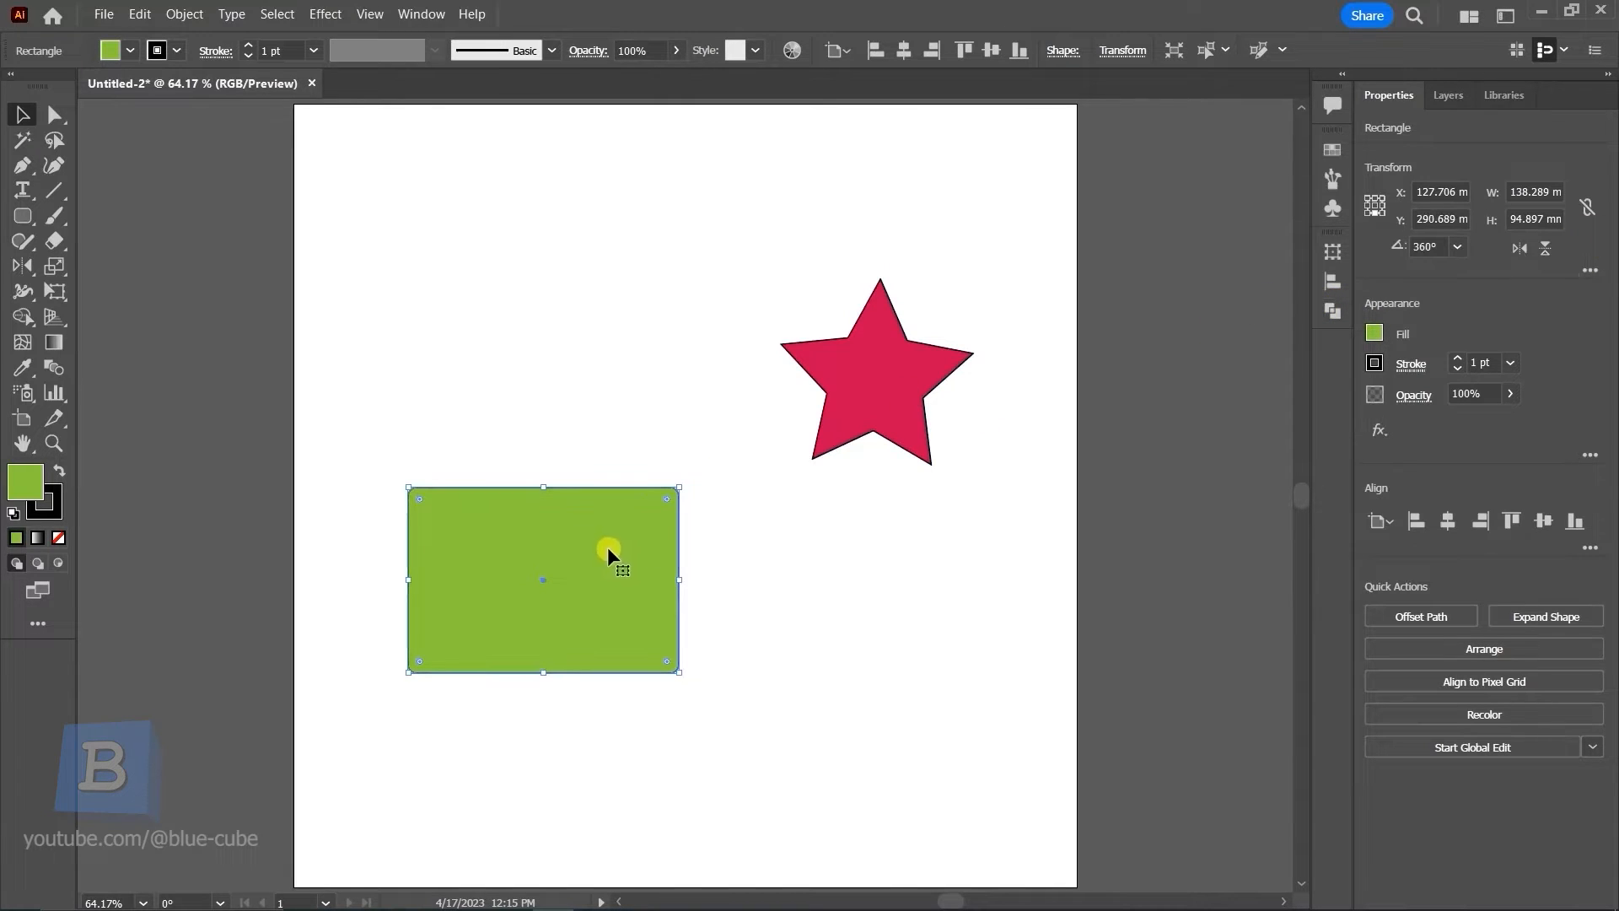
key("ctrl+z")
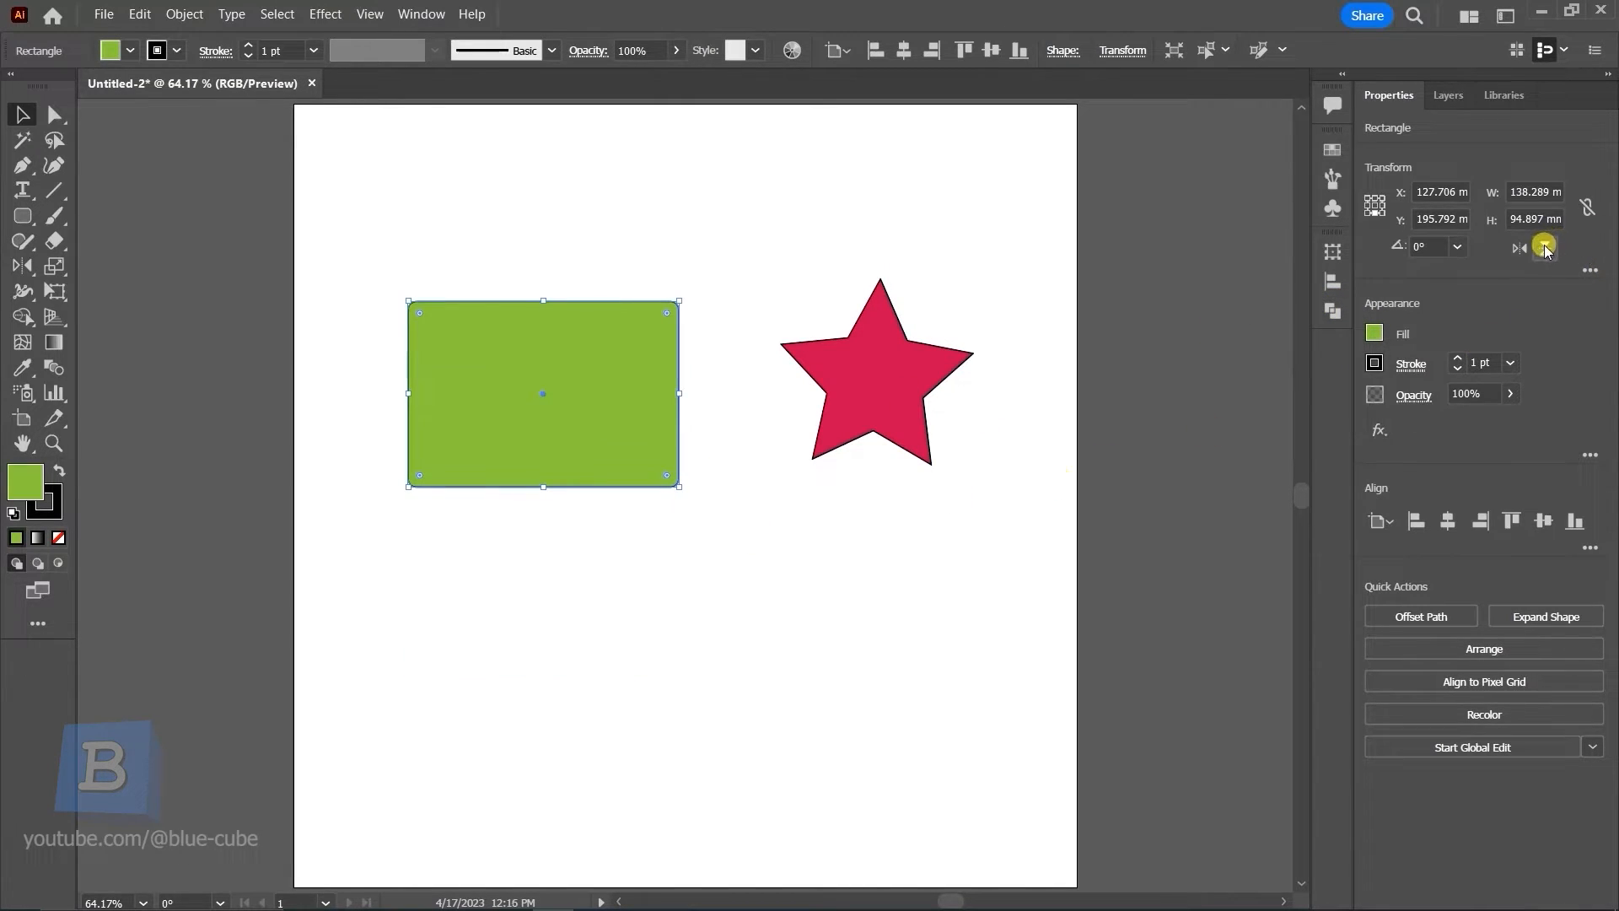
left_click(1545, 248)
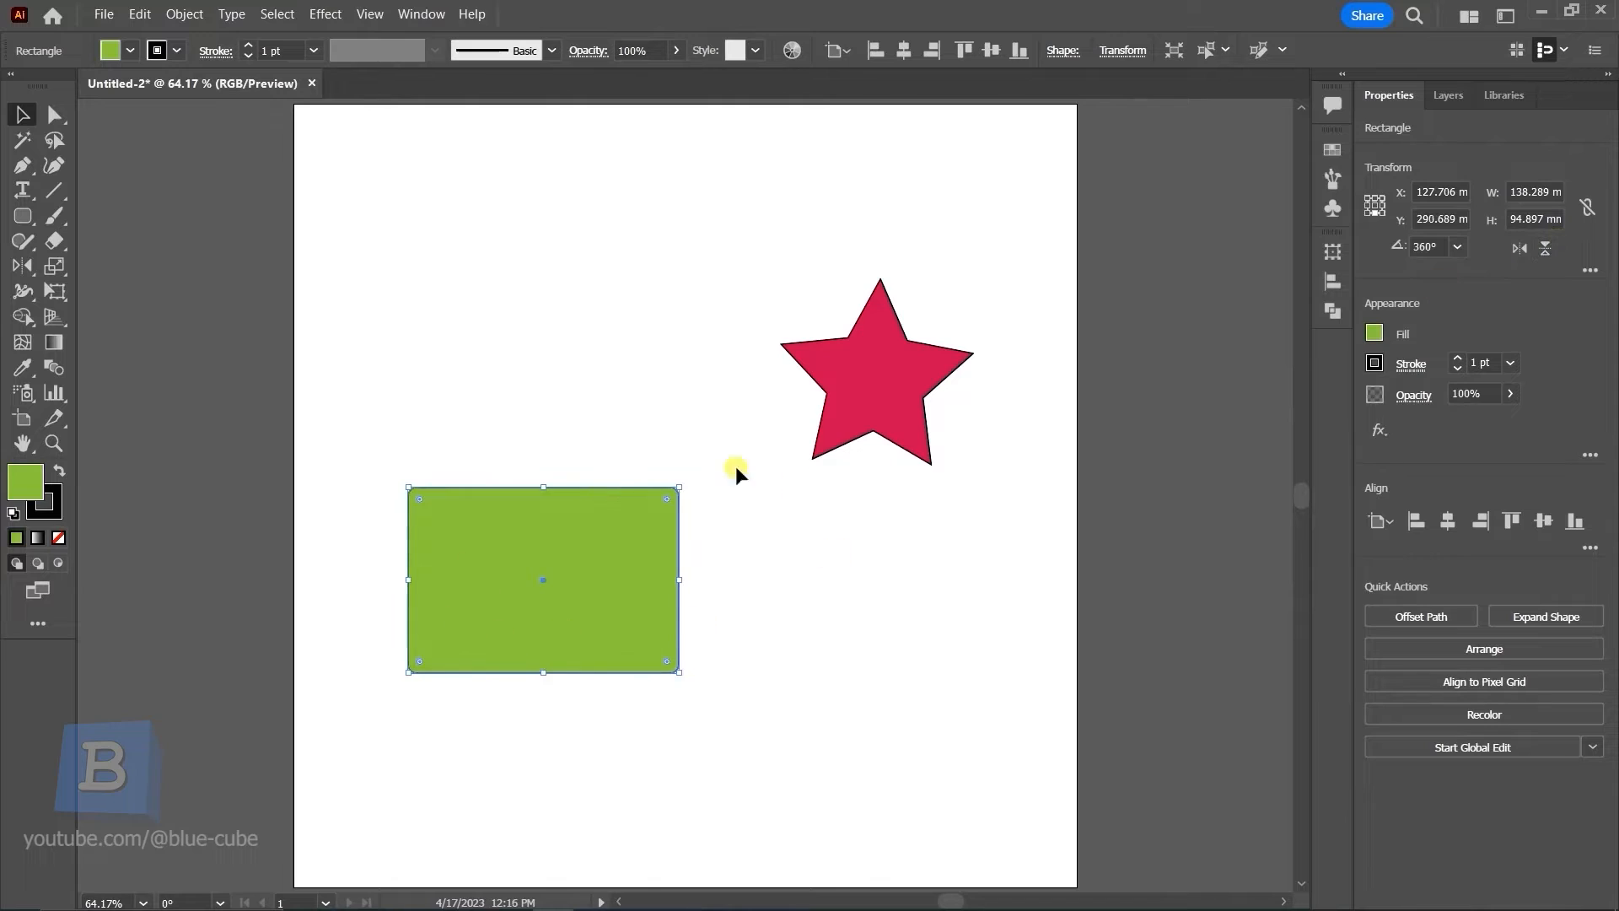
key("ctrl+z")
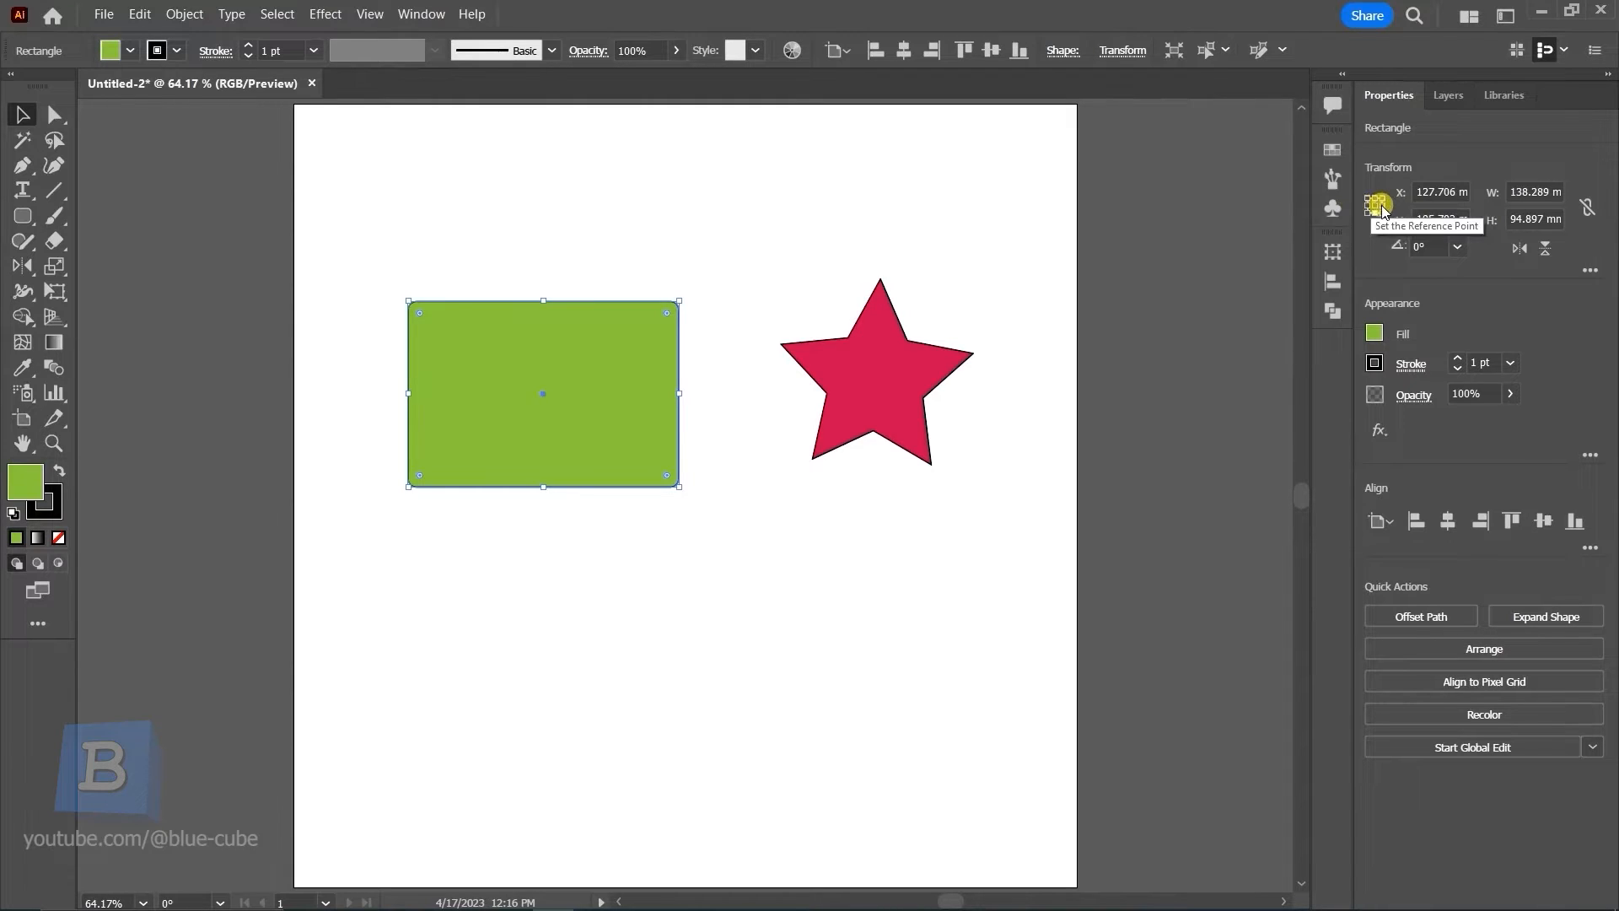
Try flipping the green rectangle horizontally about its right-middle reference point, and undo it
left_click(1518, 250)
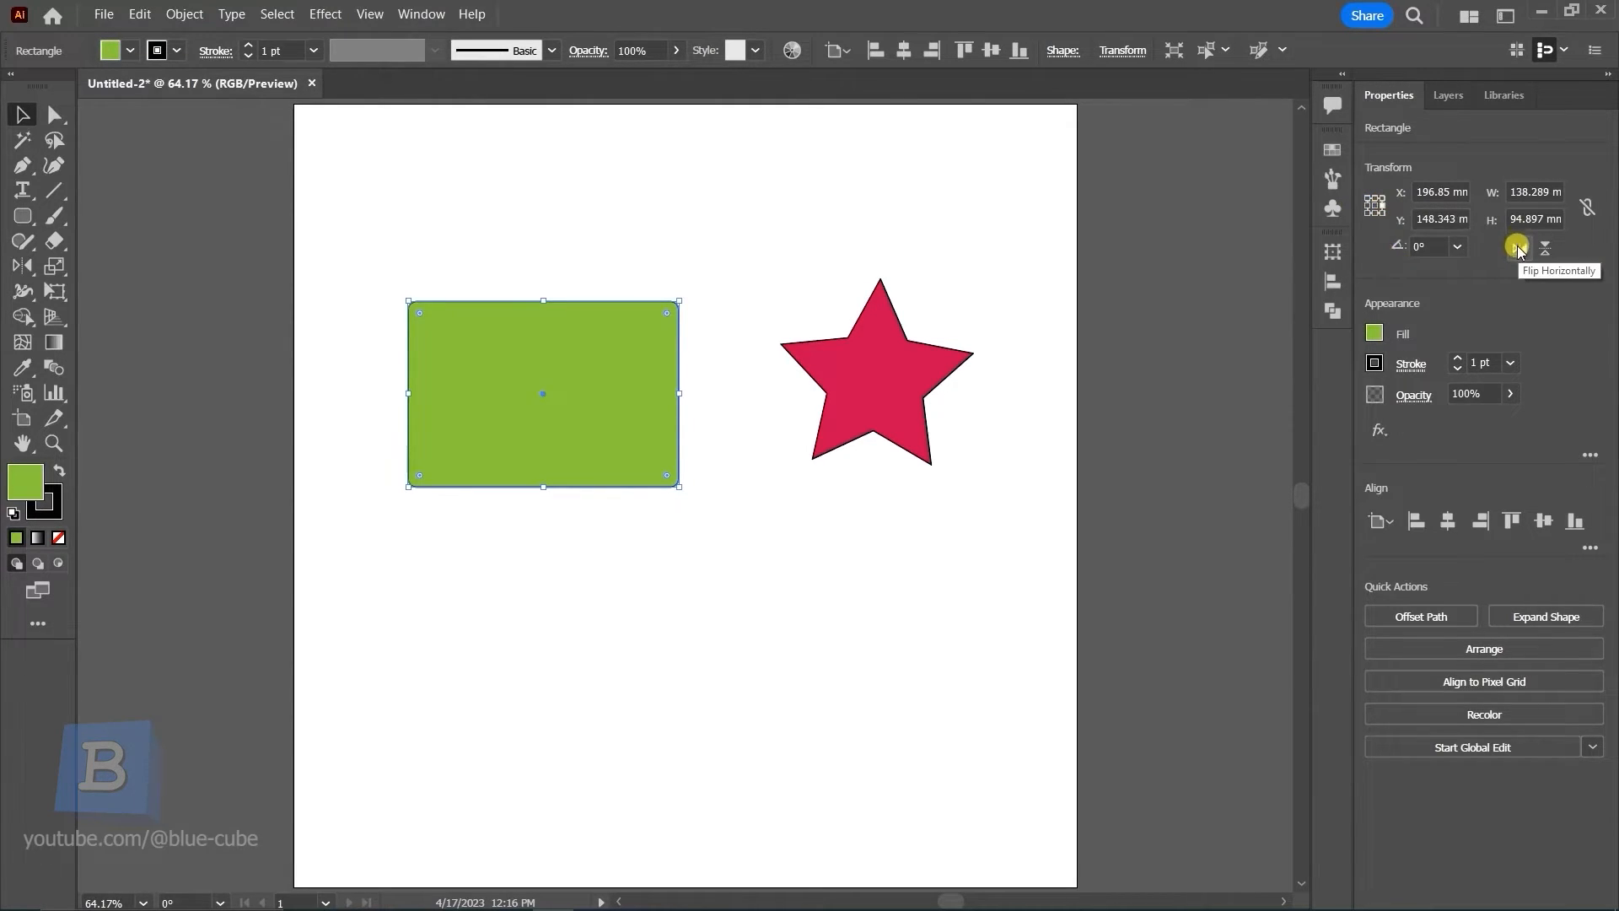
left_click(1518, 248)
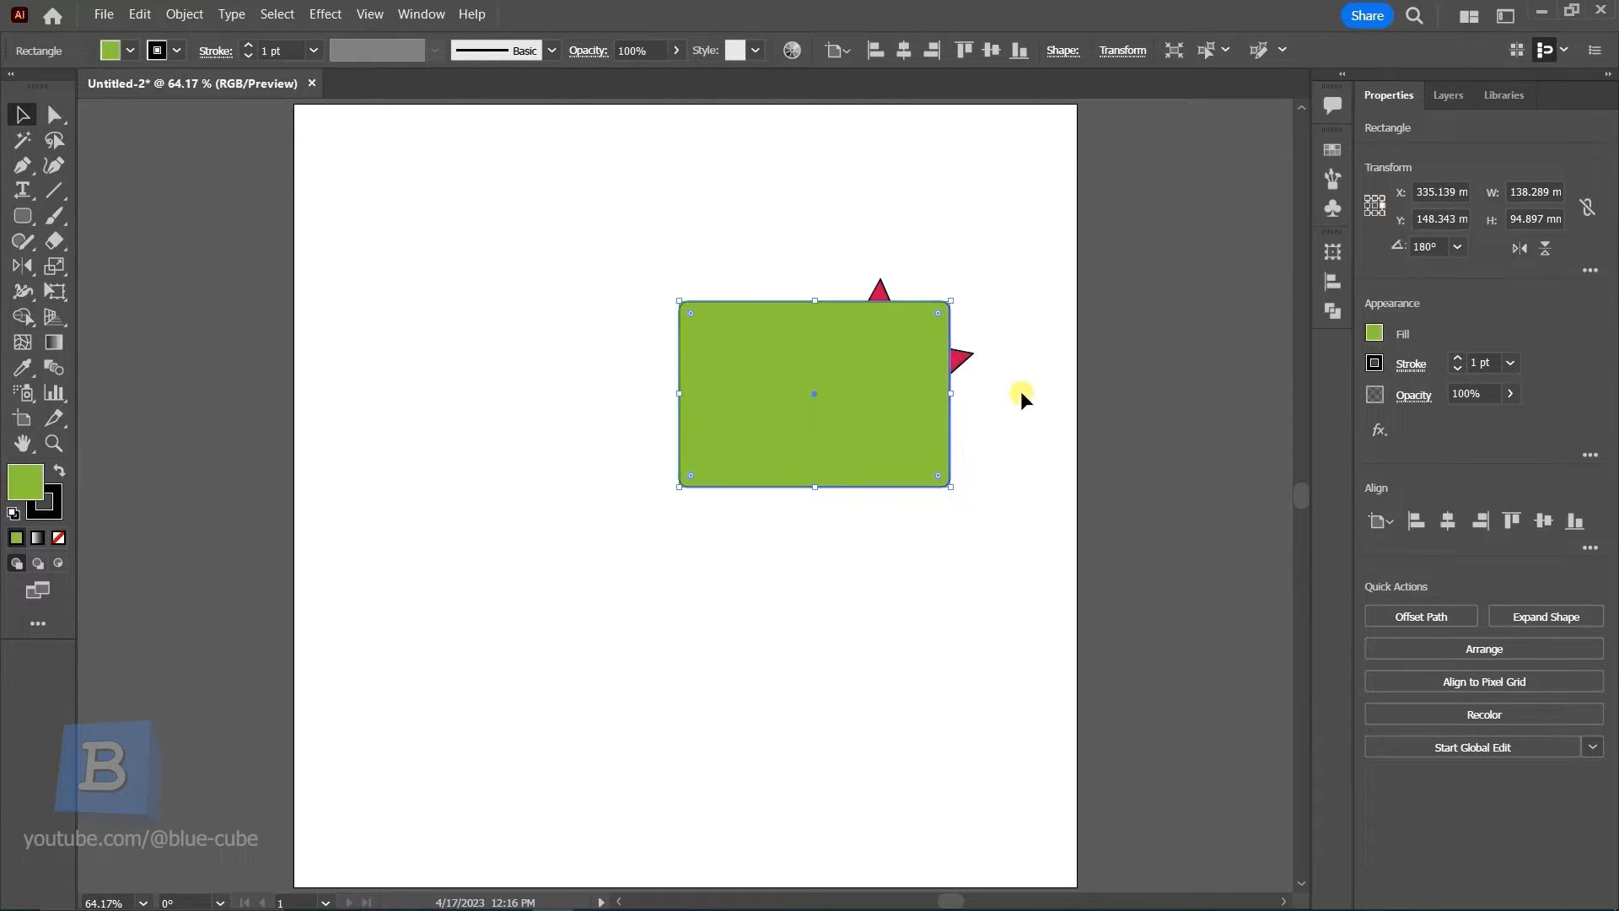
key("ctrl+z")
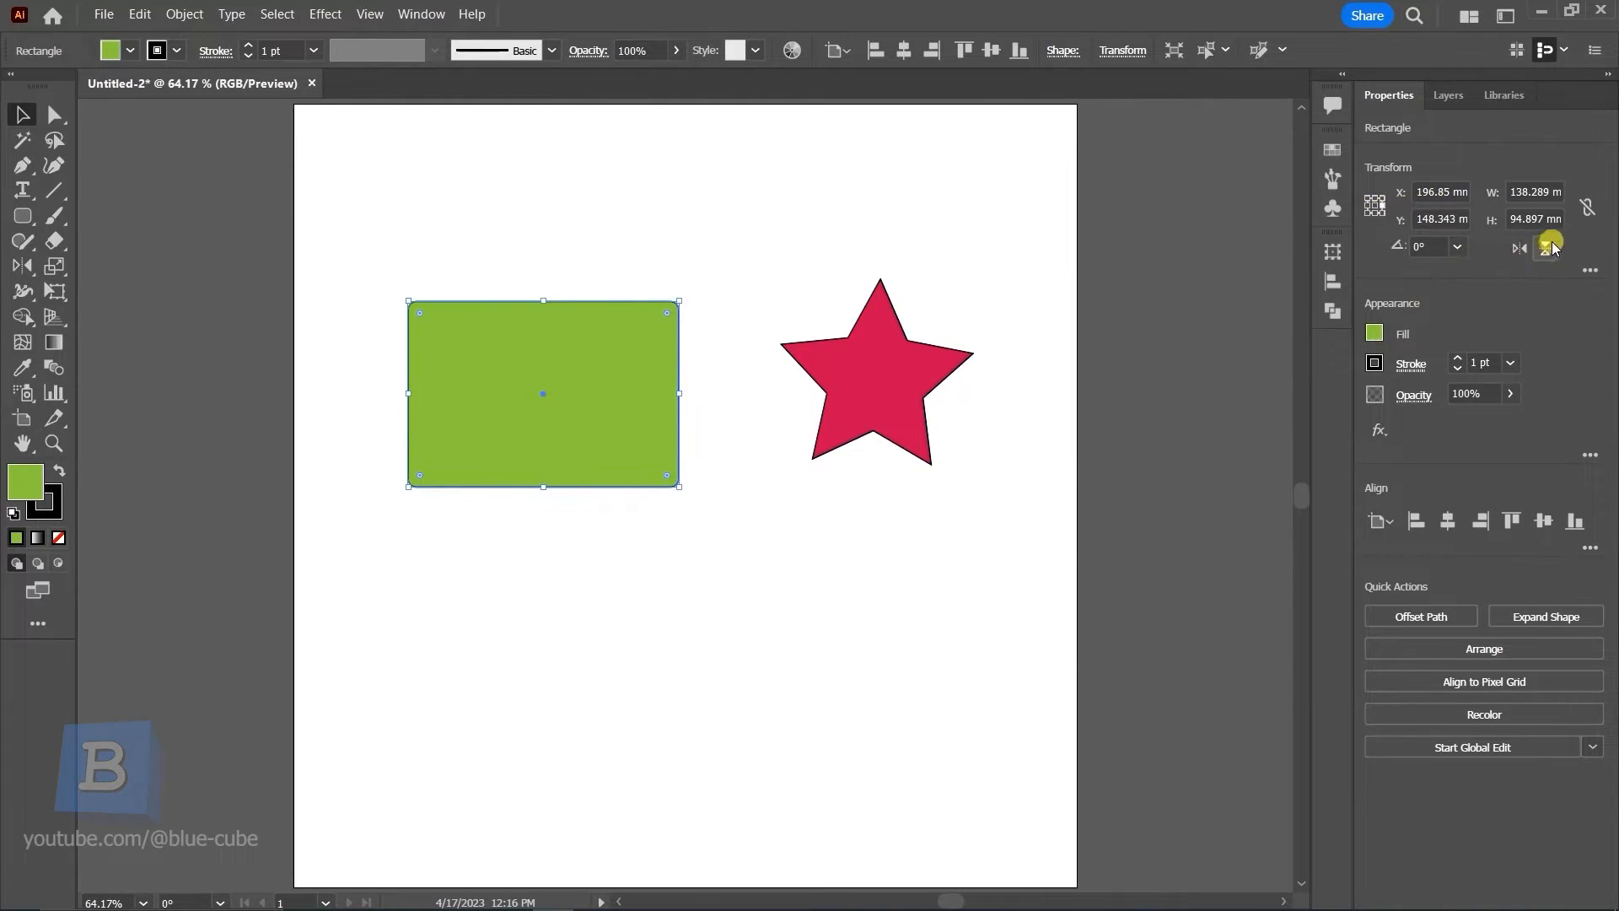
Try scaling the green rectangle freehand with the Scale tool, and remove the scaled result
key("o")
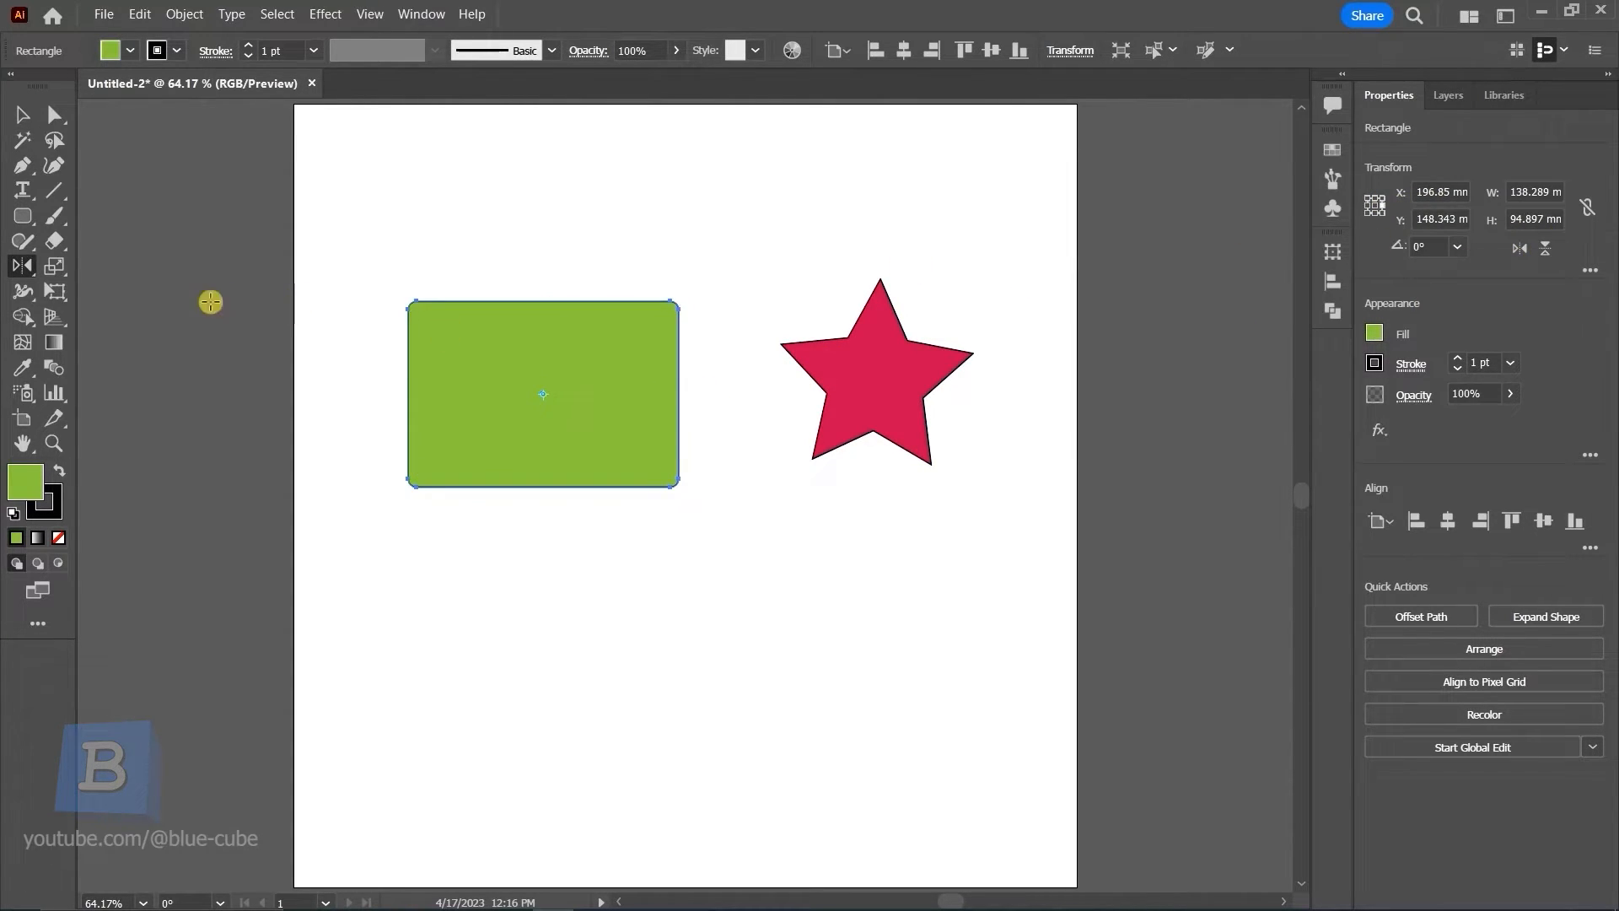
left_click(54, 265)
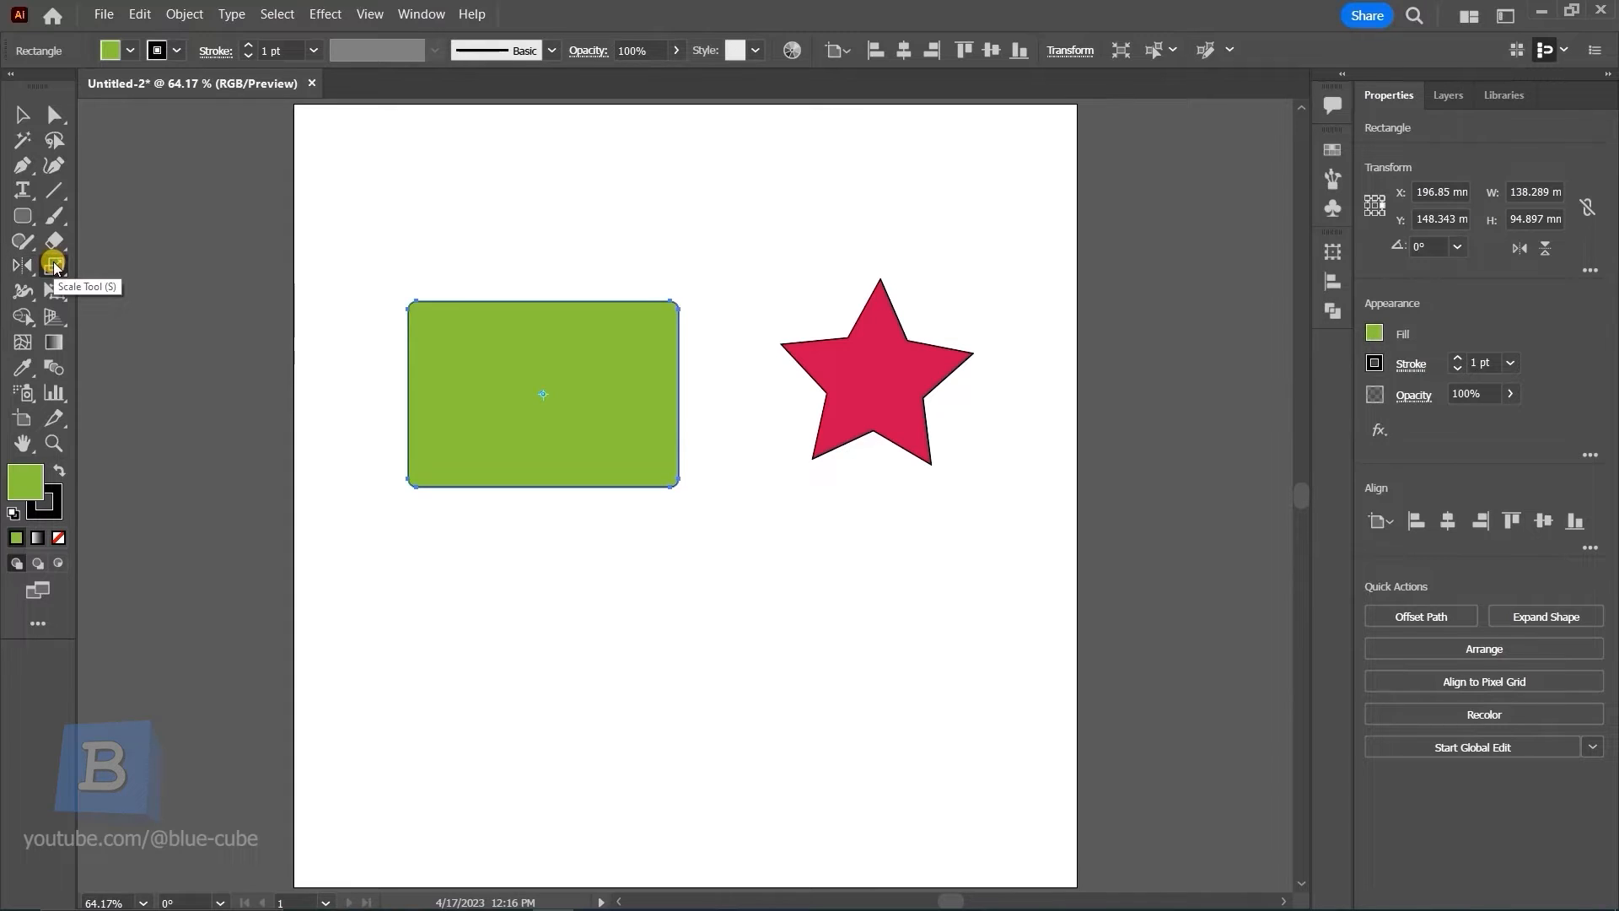
left_click_drag(54, 267, 135, 265)
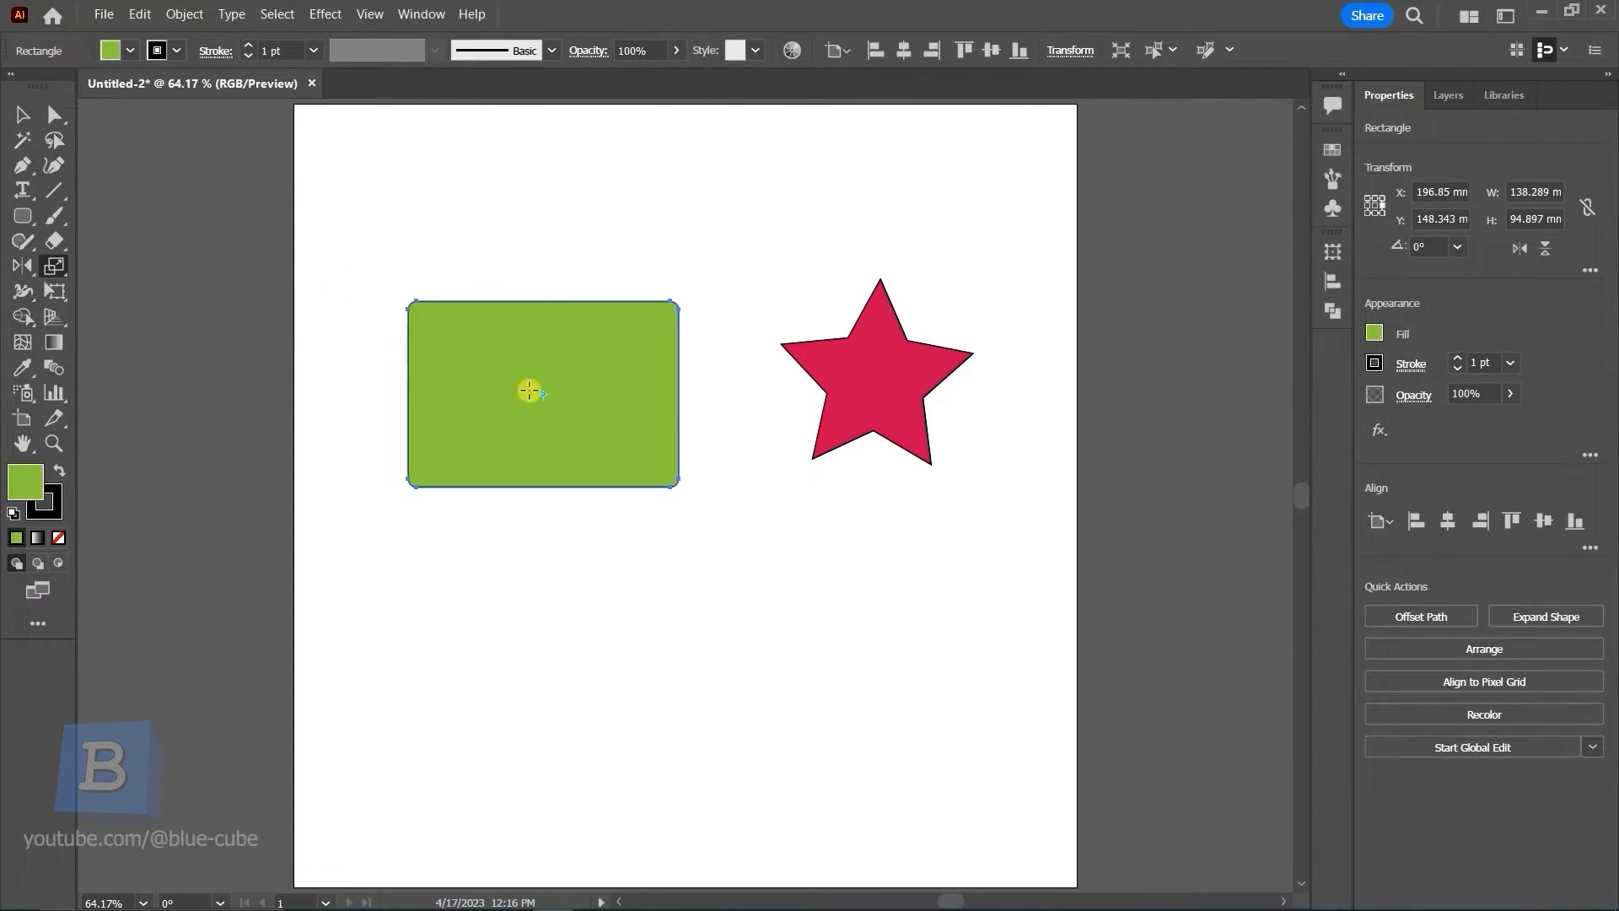
left_click_drag(510, 396, 654, 424)
left_click(23, 116)
key("Delete")
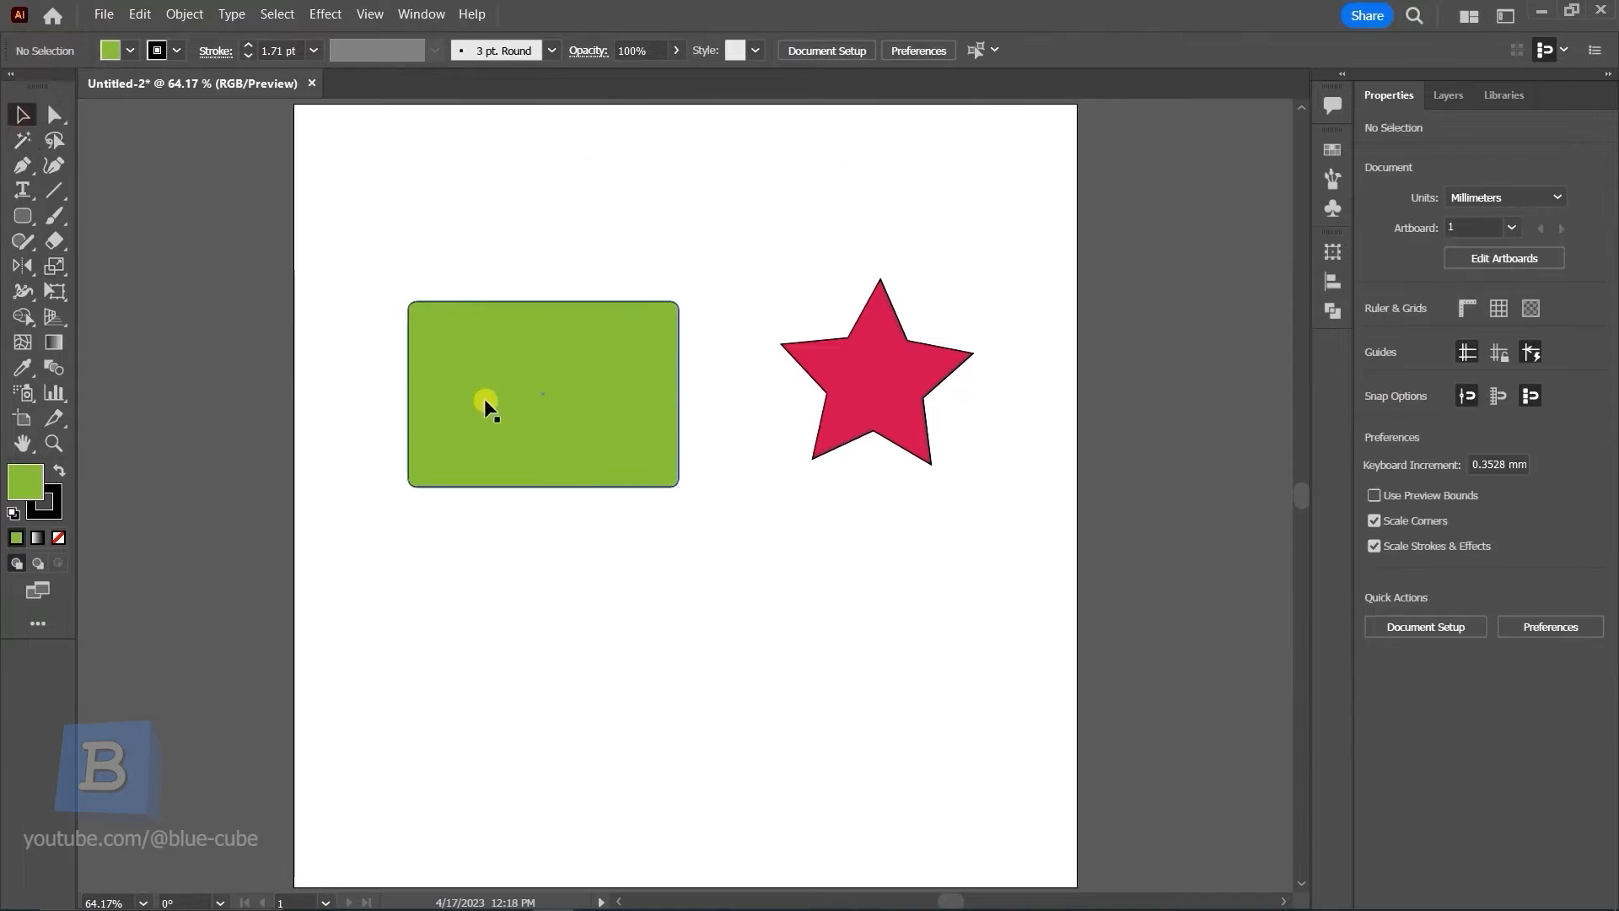
Scale the green rectangle freehand to about 158 × 156 mm from a pivot near its upper-left corner
left_click(54, 266)
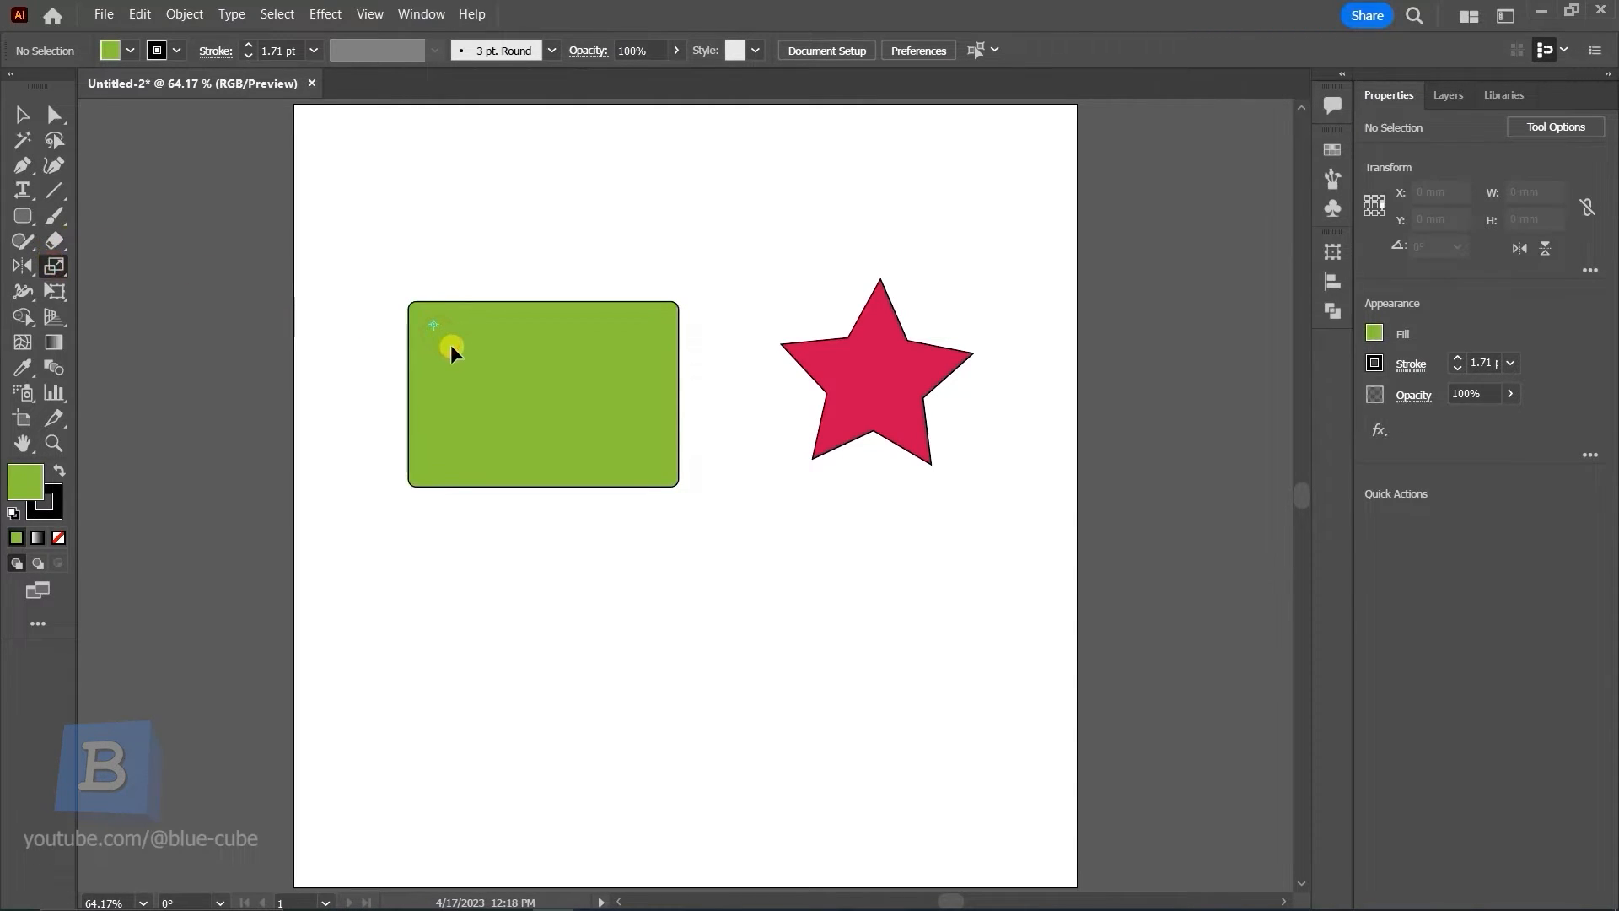
left_click_drag(450, 344, 588, 409)
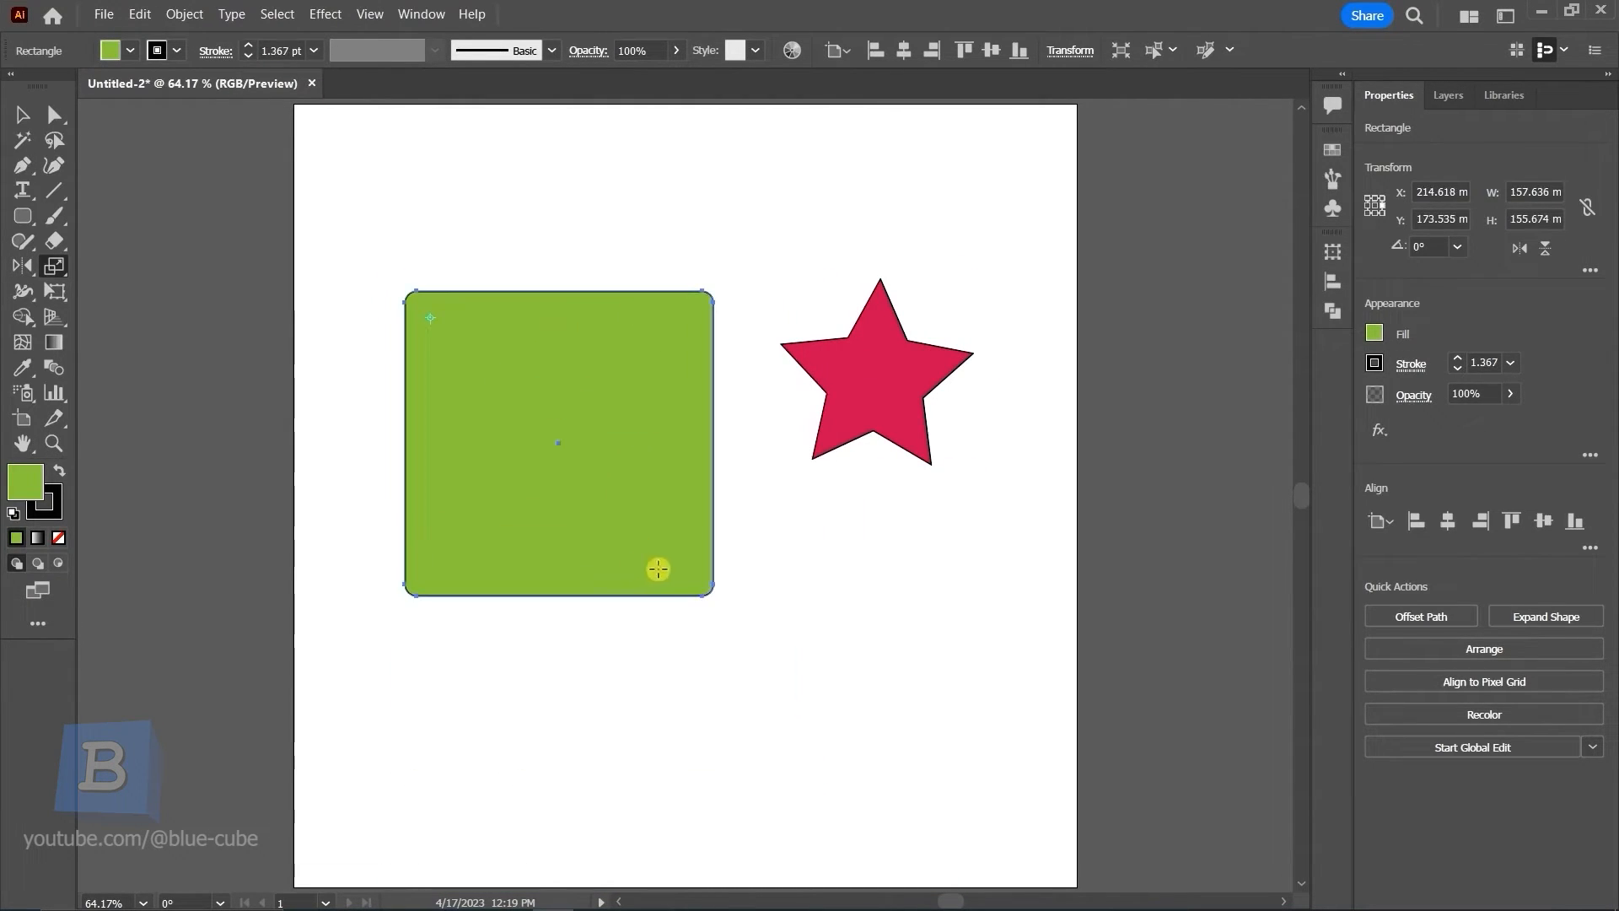
Try scaling the enlarged green shape from a pivot near its lower-left corner, and undo it
left_click(584, 574)
mouse_move(655, 416)
left_mouse_down()
mouse_move(649, 353)
mouse_move(538, 457)
mouse_move(742, 295)
mouse_move(531, 474)
mouse_move(827, 236)
mouse_move(549, 420)
mouse_move(507, 470)
mouse_move(527, 460)
left_mouse_up()
key("ctrl+z")
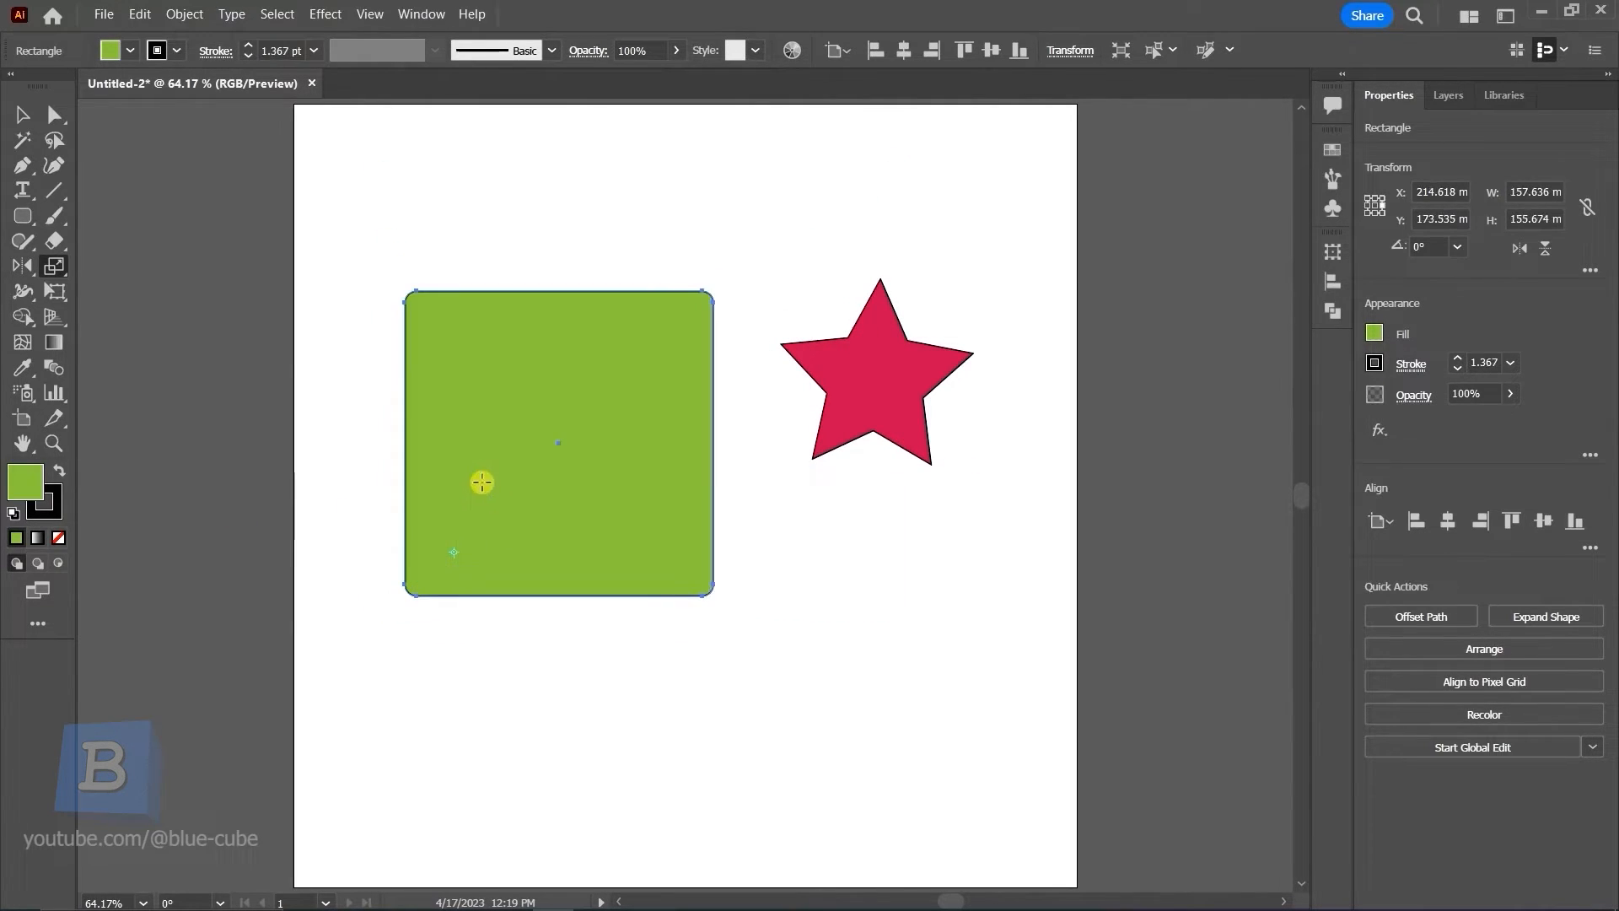
Try shearing the green shape freehand with the Shear tool, and undo it
left_click(55, 266)
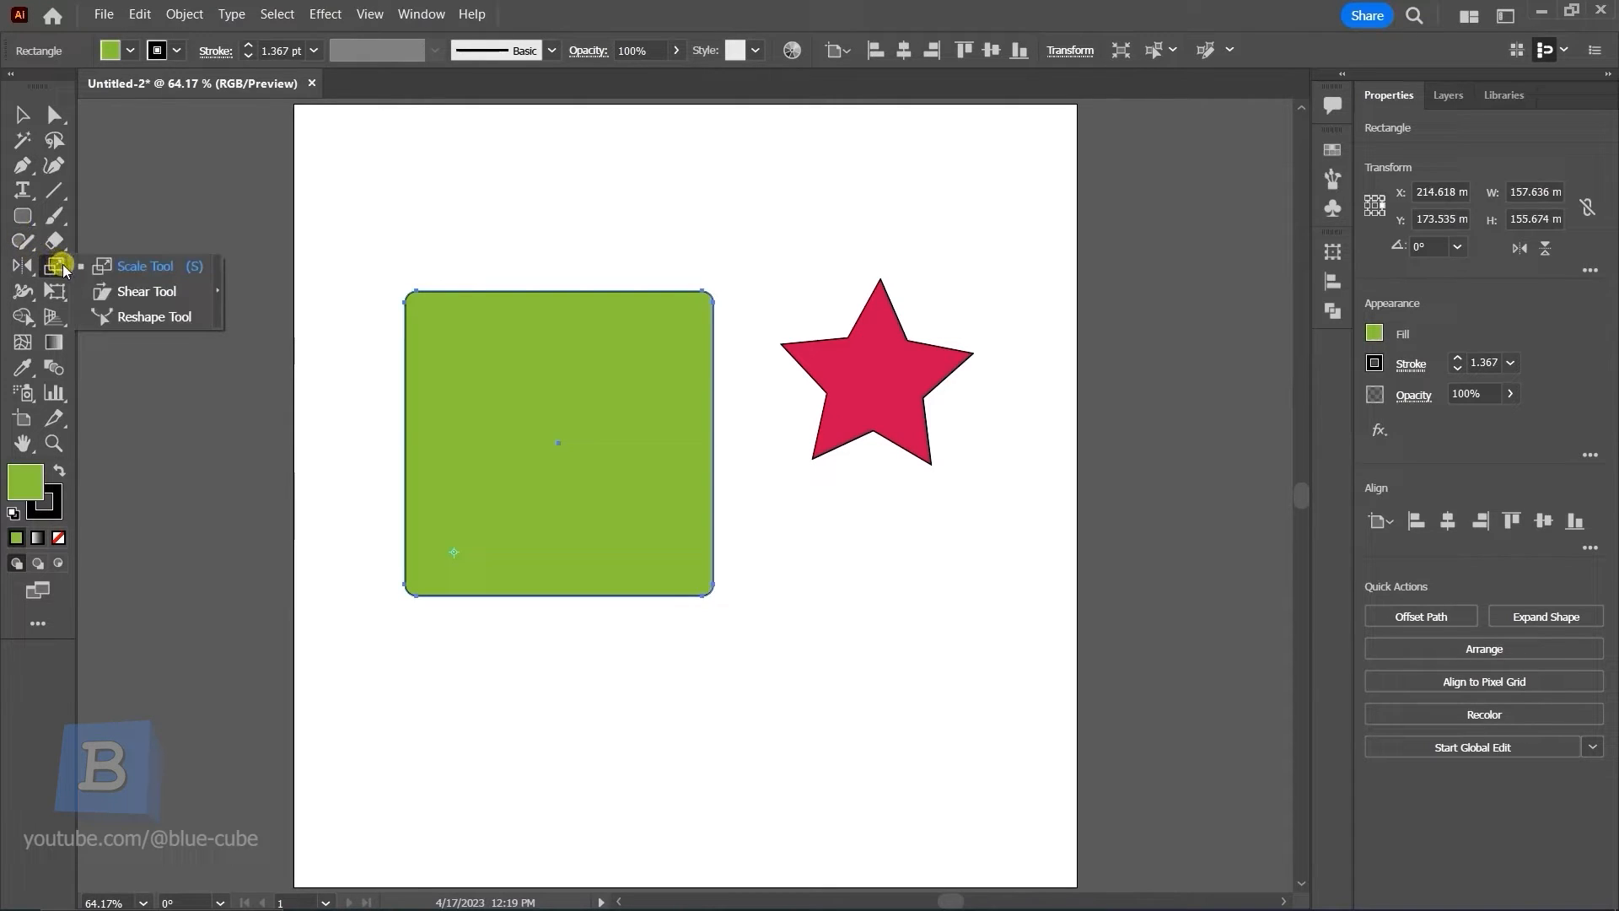
left_click(139, 291)
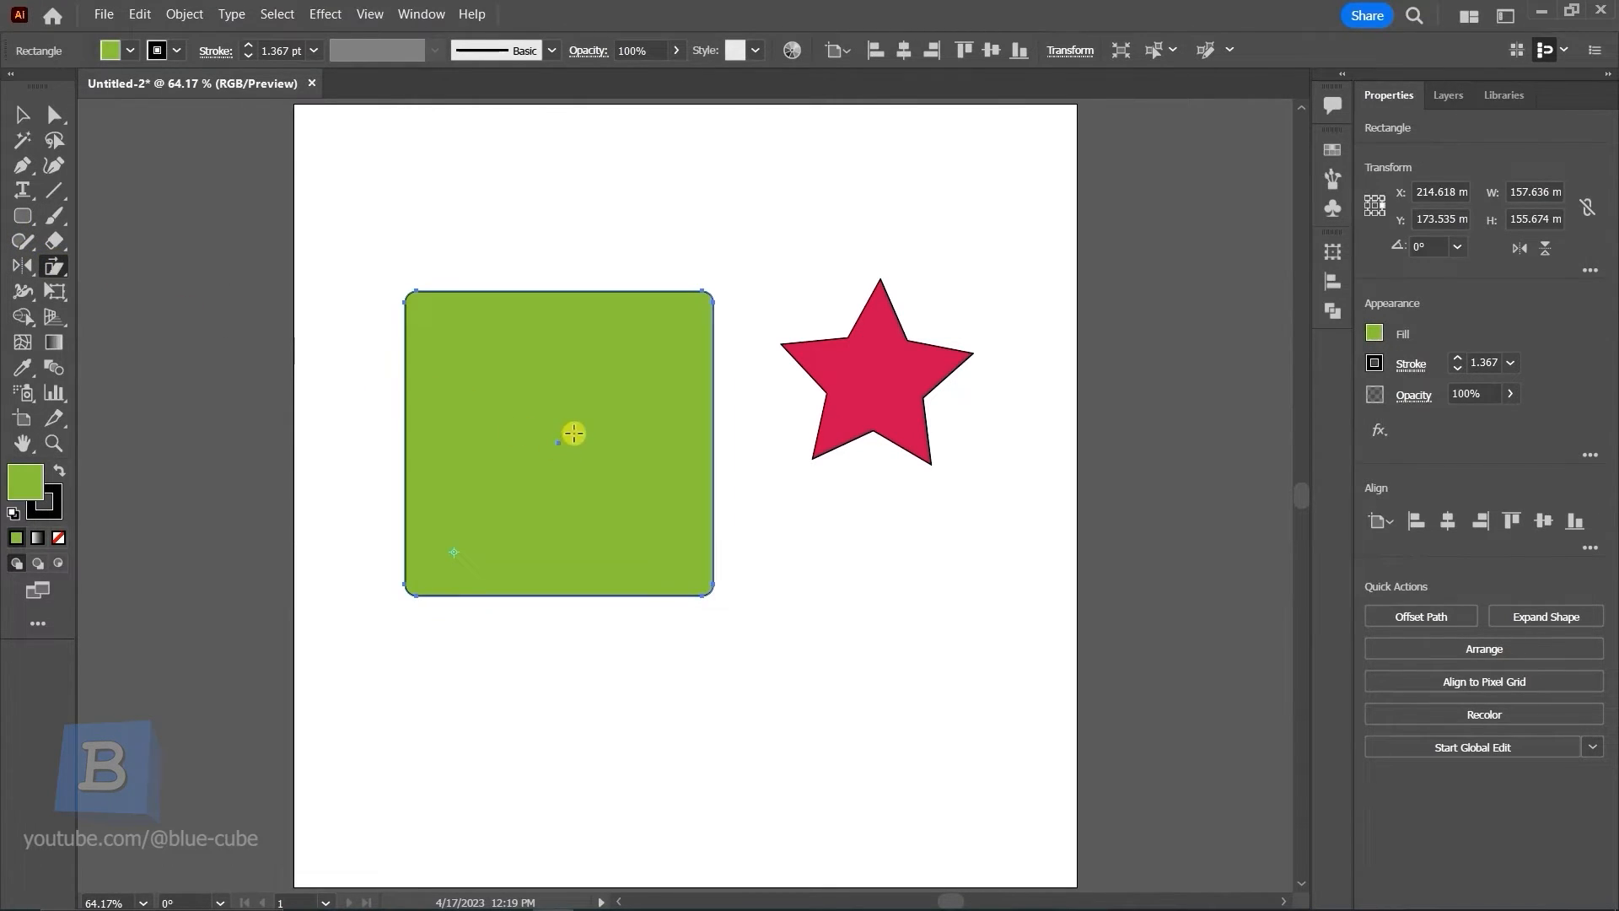
left_click_drag(574, 433, 537, 482)
key("ctrl+z")
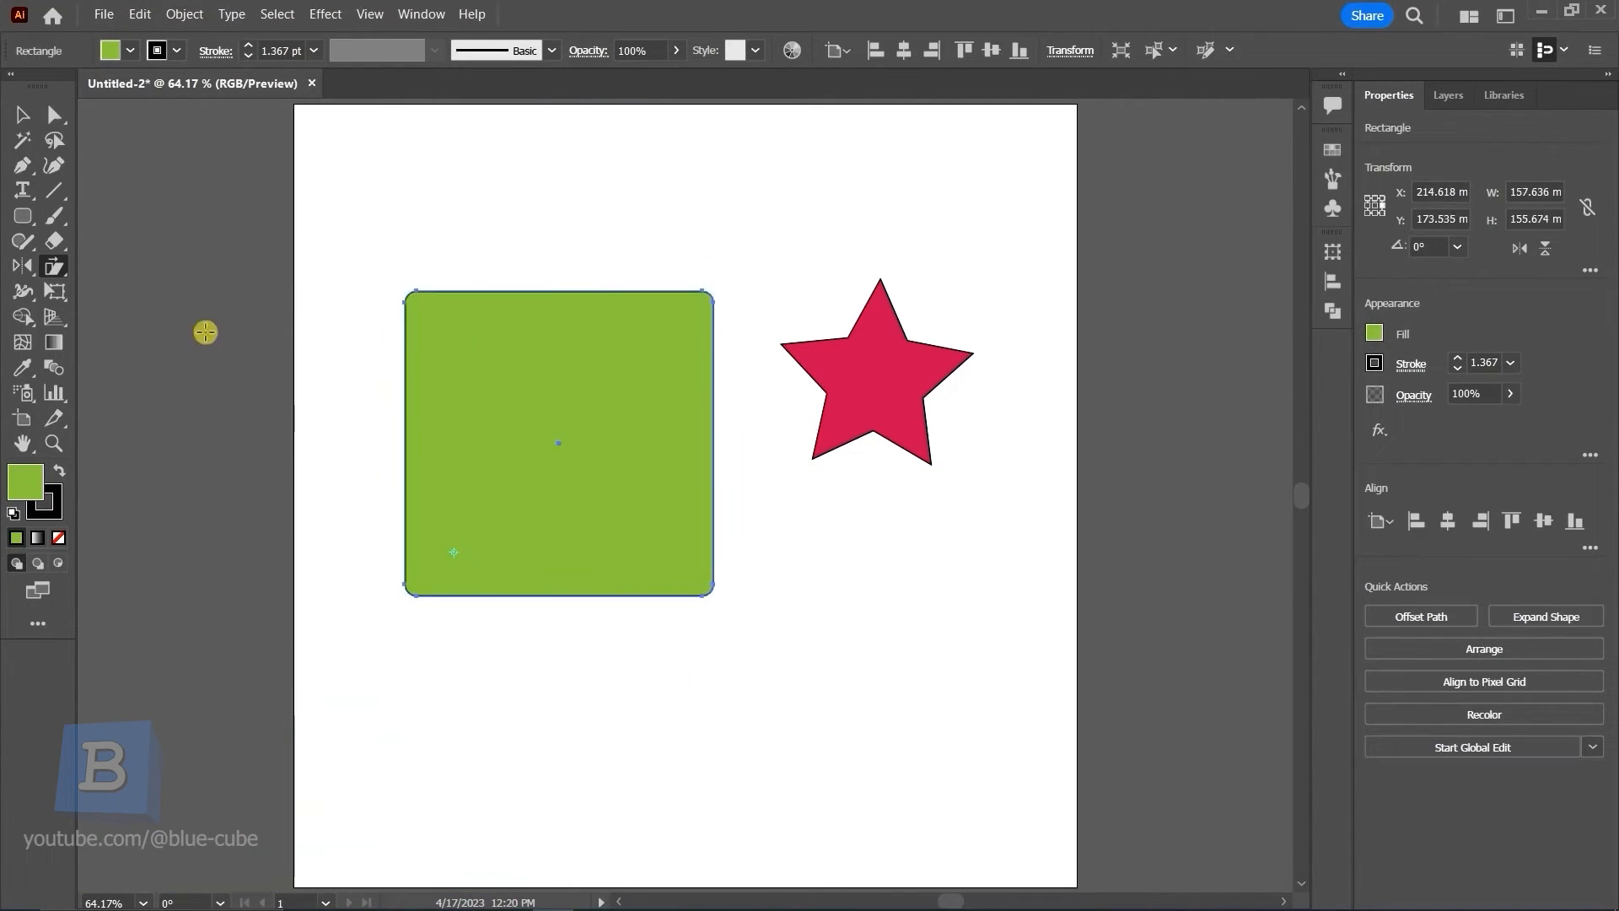
Preview exact shears of the green shape at 339° on the horizontal axis and 342° on the vertical axis, and cancel them
double_click(54, 266)
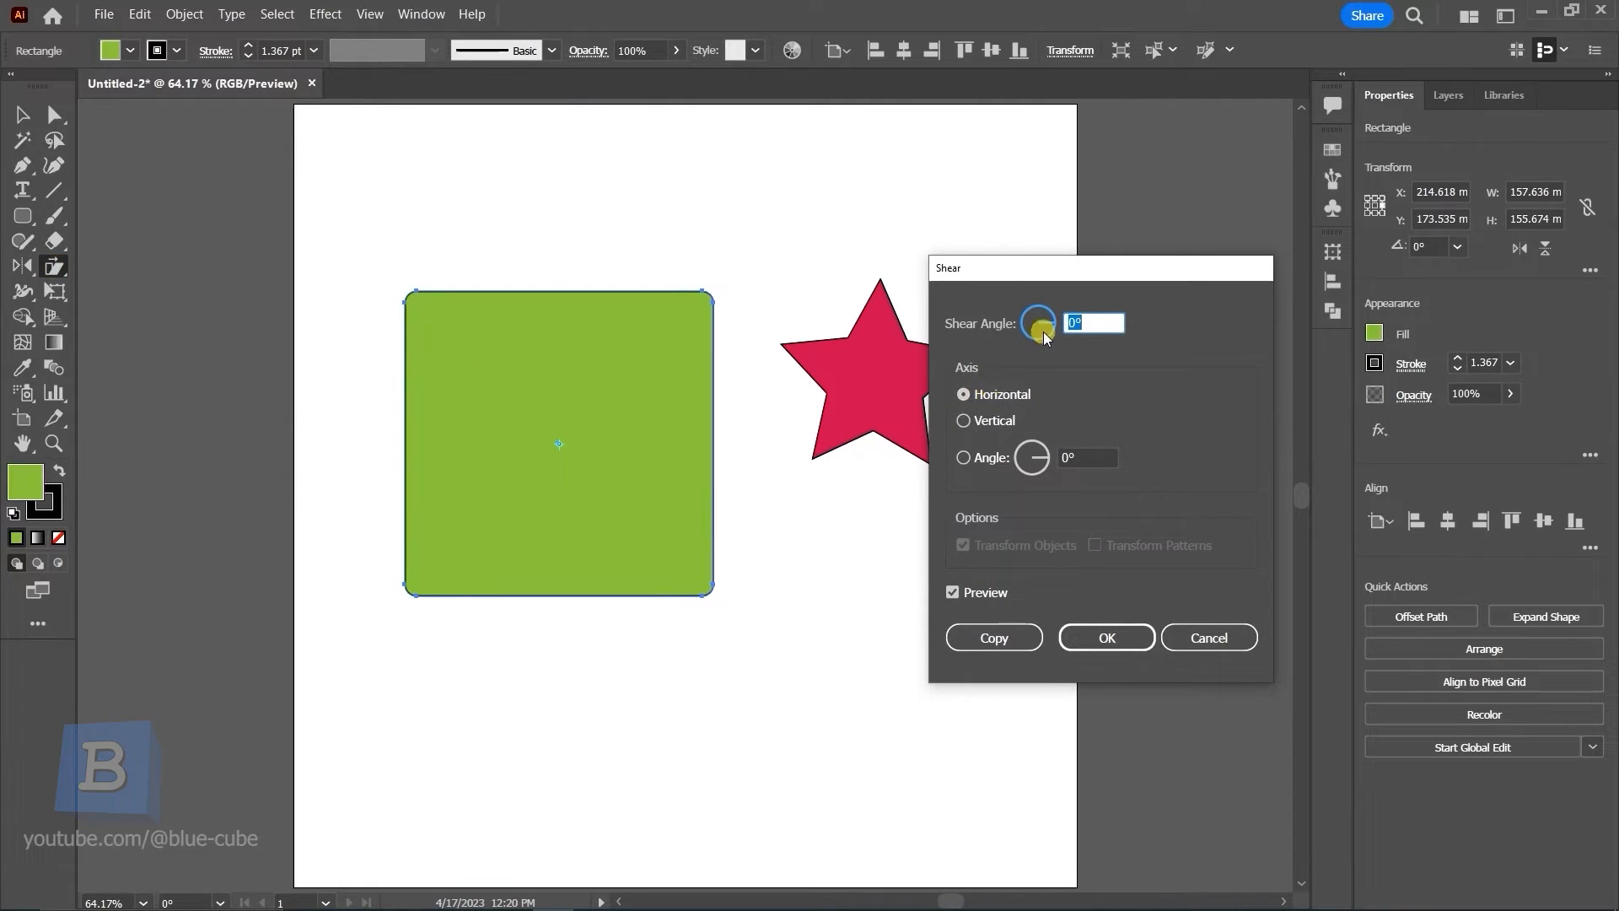
left_click_drag(1004, 264, 1069, 230)
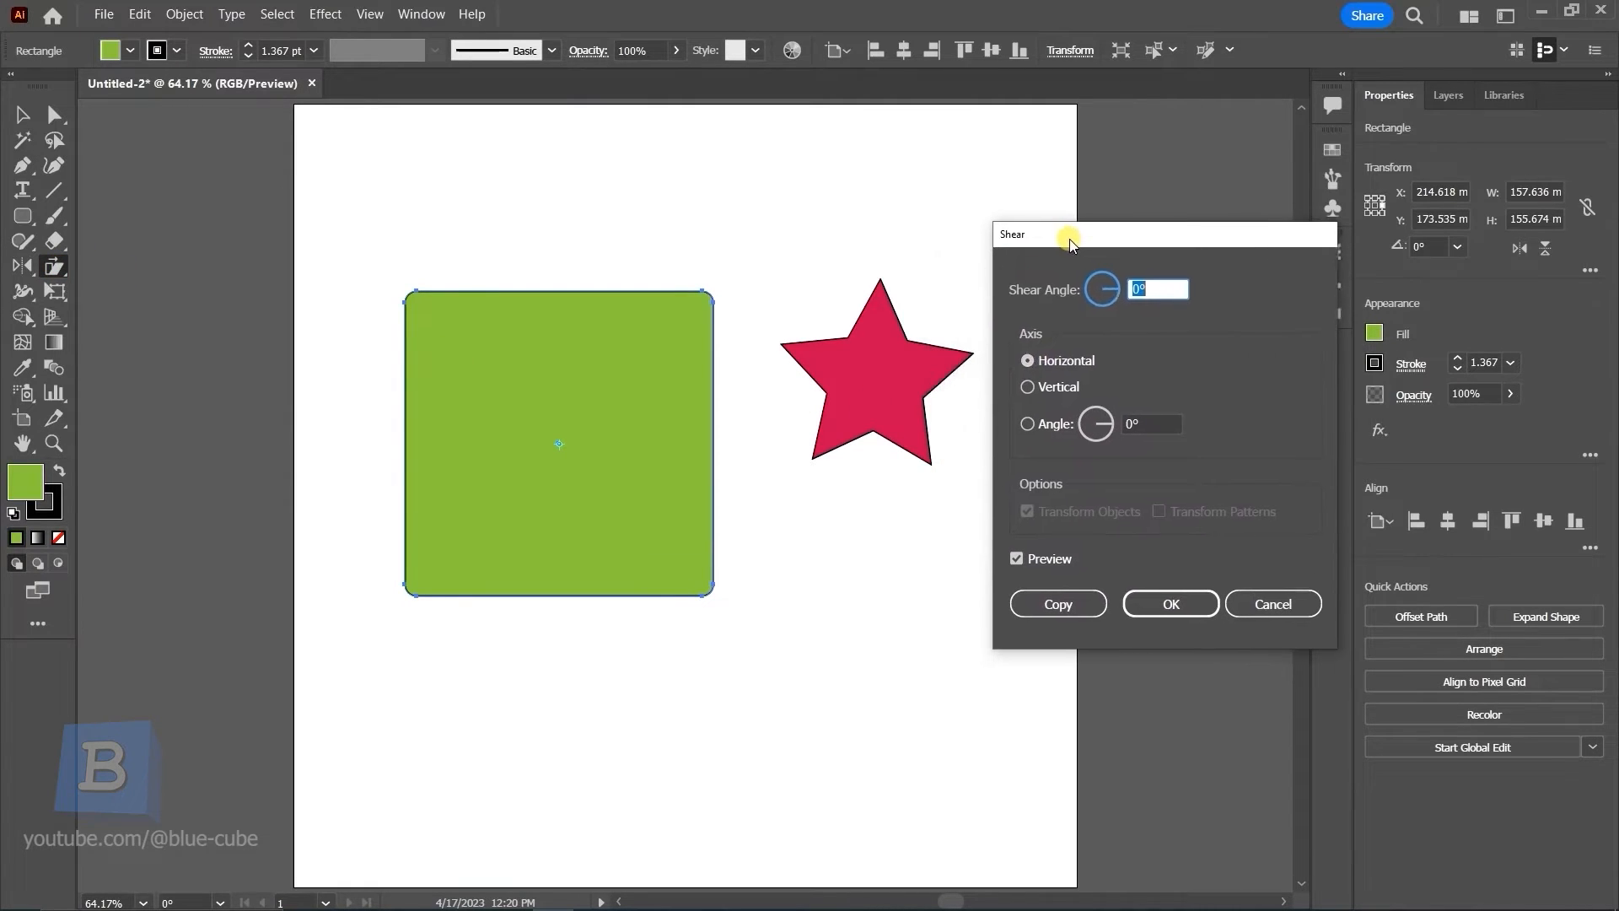
left_click(1118, 293)
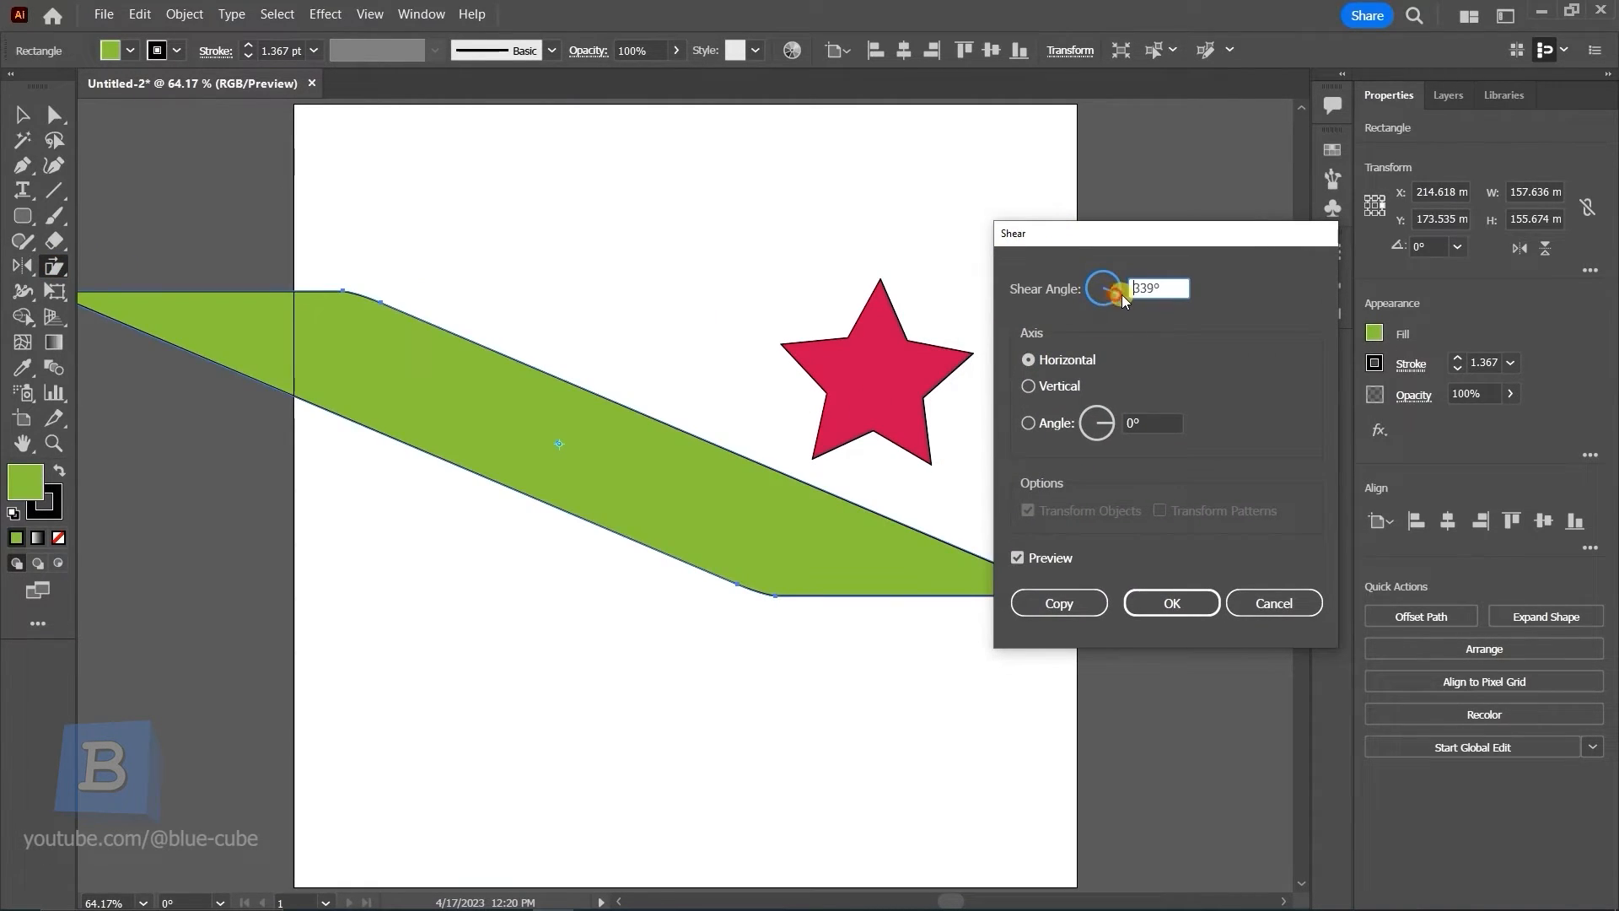
left_click(1108, 404)
left_click(1029, 360)
left_click(1028, 387)
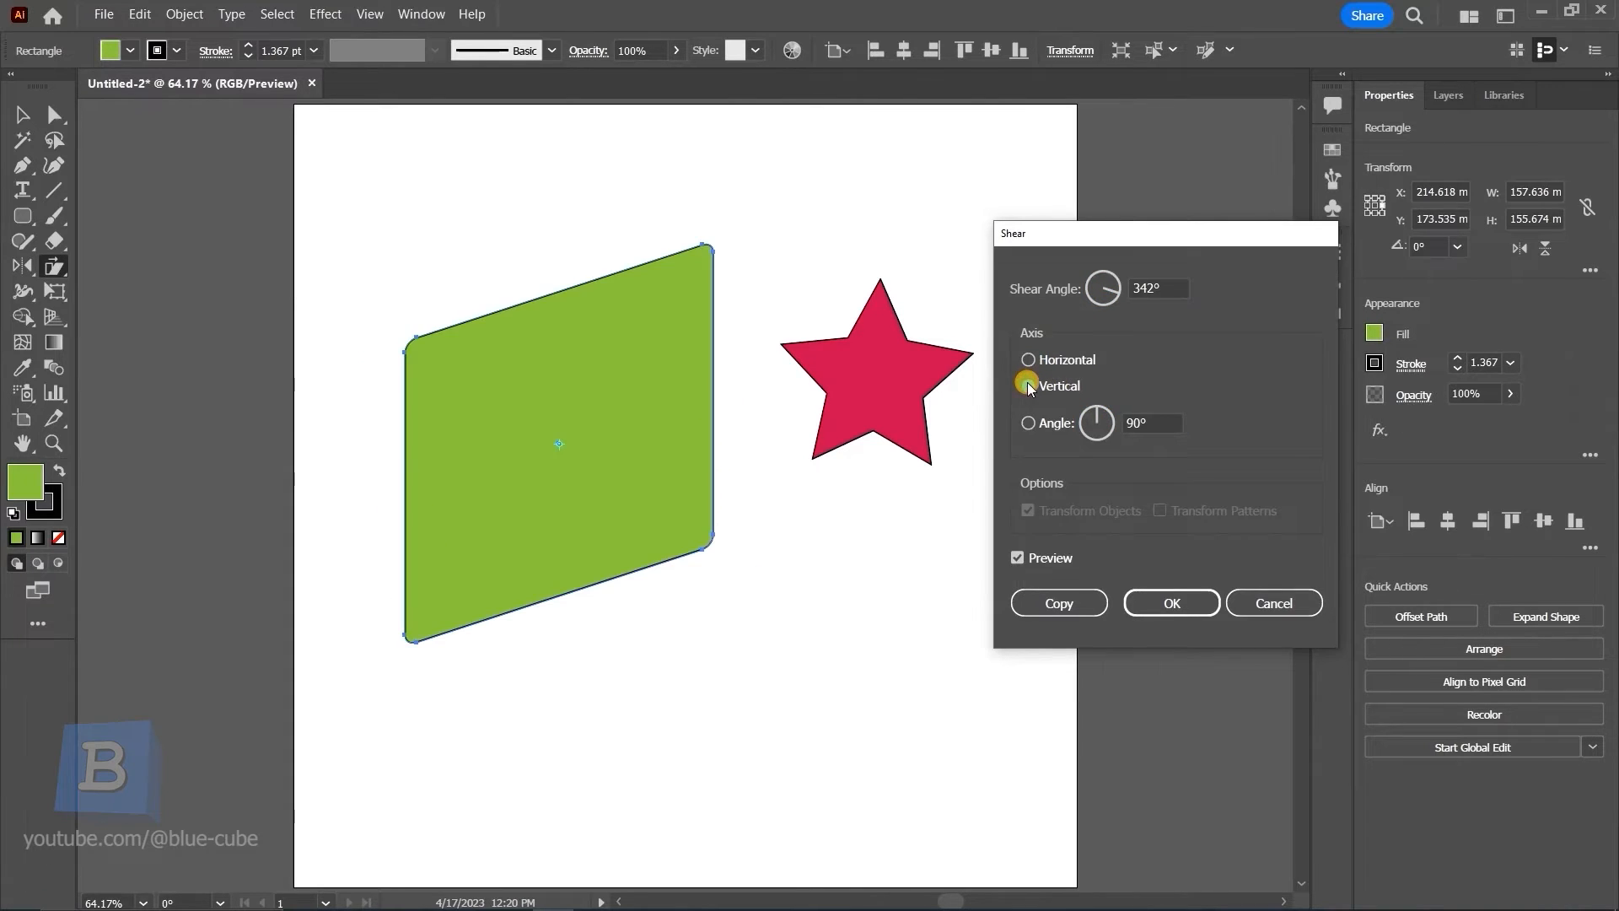
left_click(1115, 275)
left_click(1273, 603)
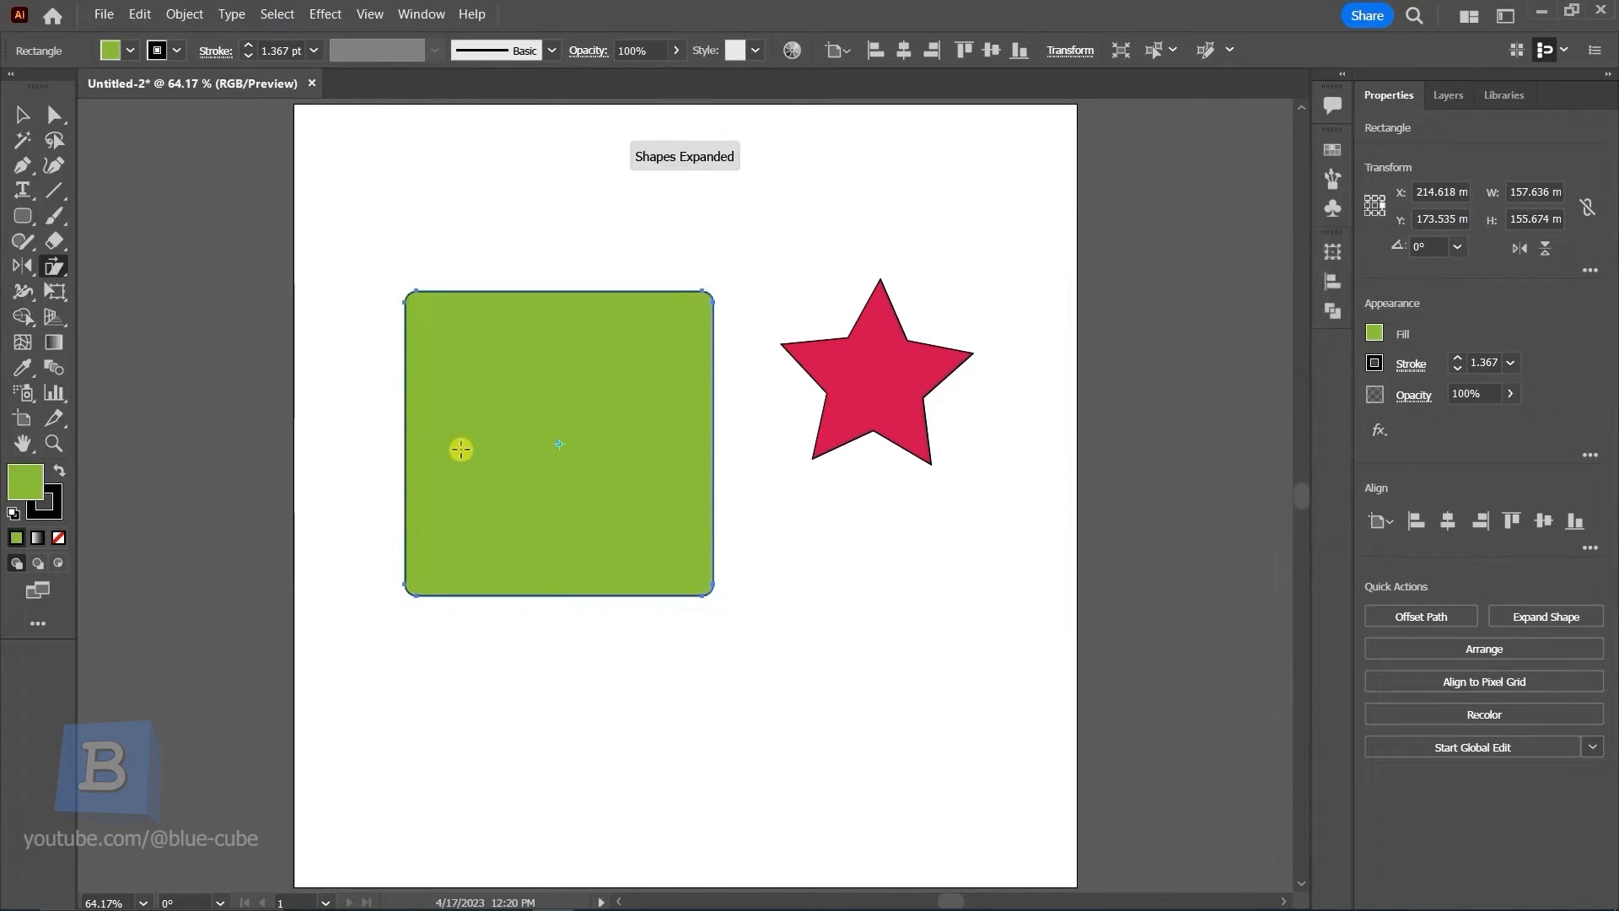
Preview a uniform 150% scale of the green rectangle with exact values in the Scale options
left_click_drag(54, 265, 118, 264)
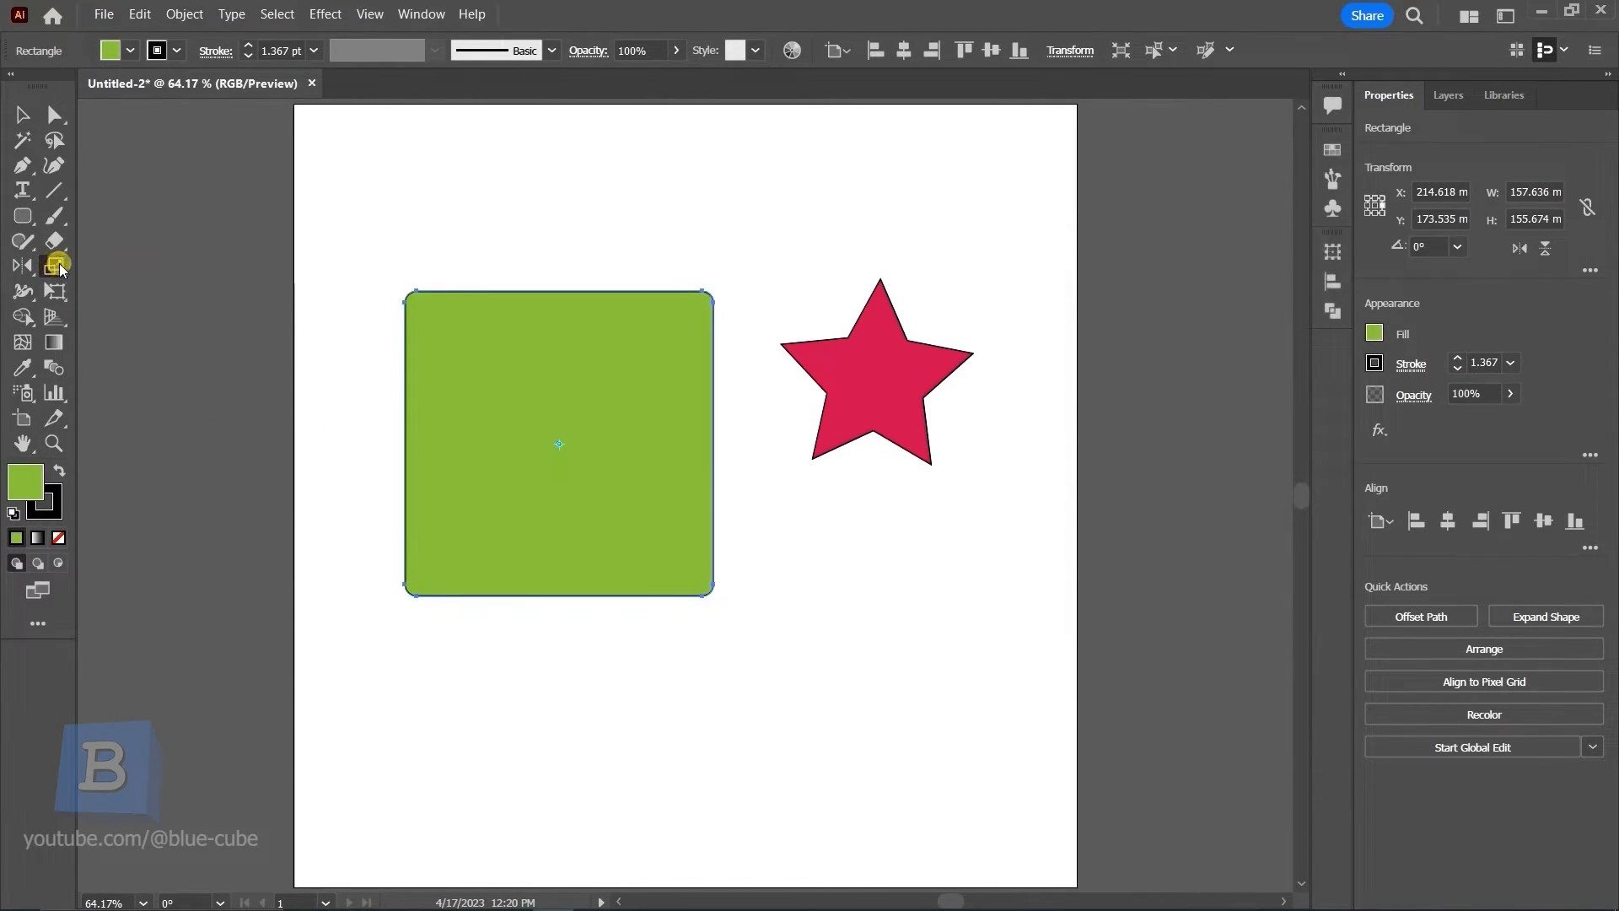
double_click(55, 266)
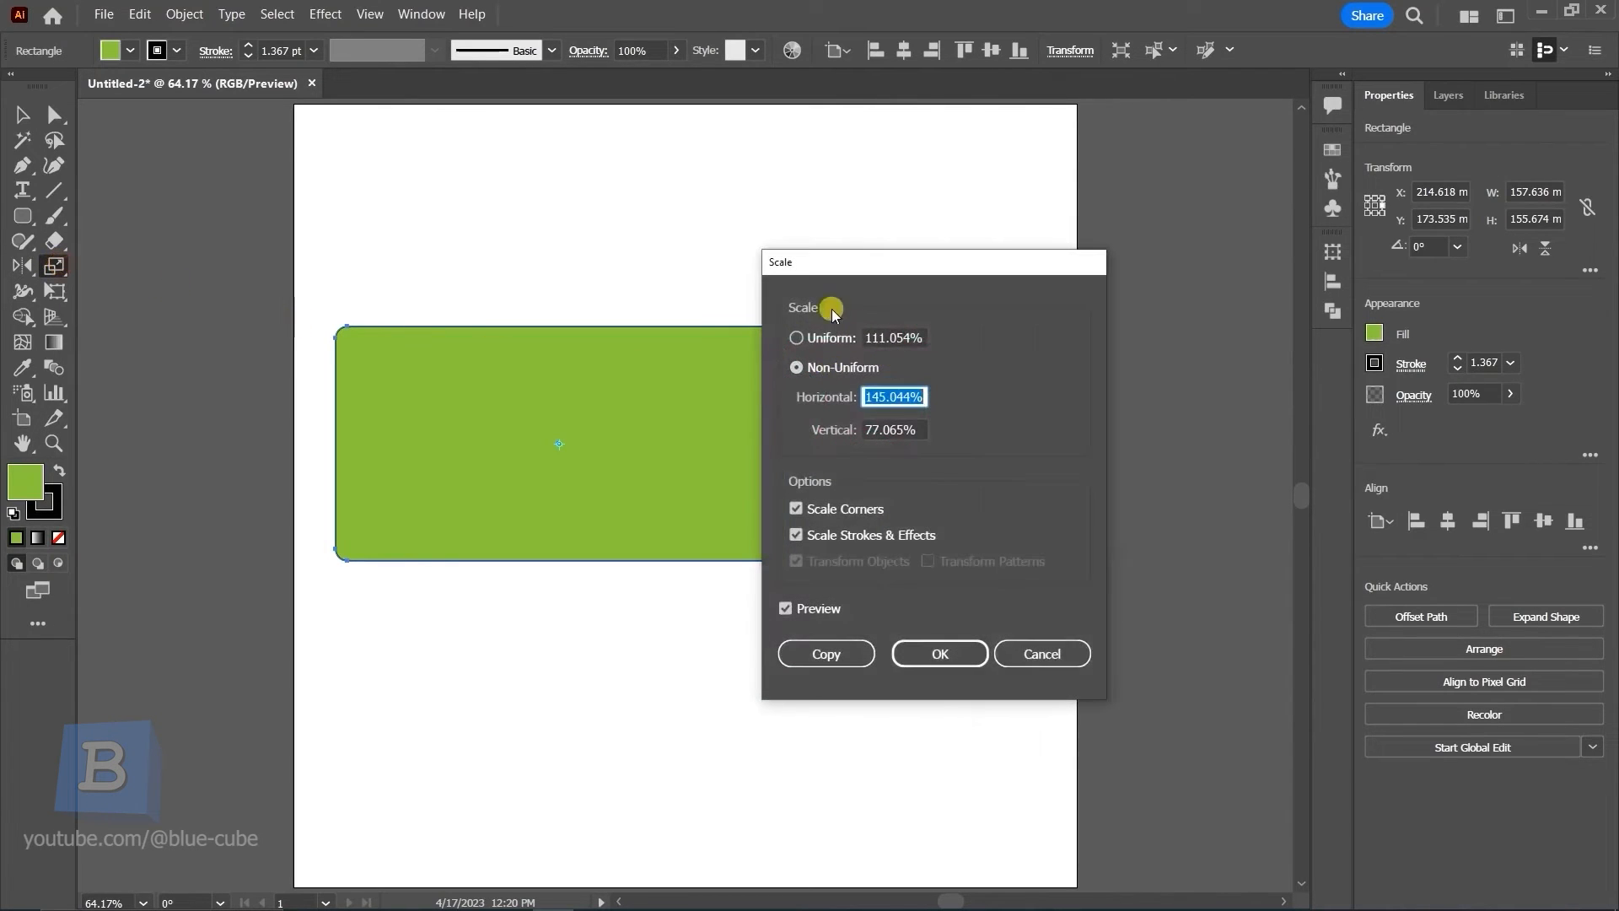
left_click_drag(827, 268, 974, 215)
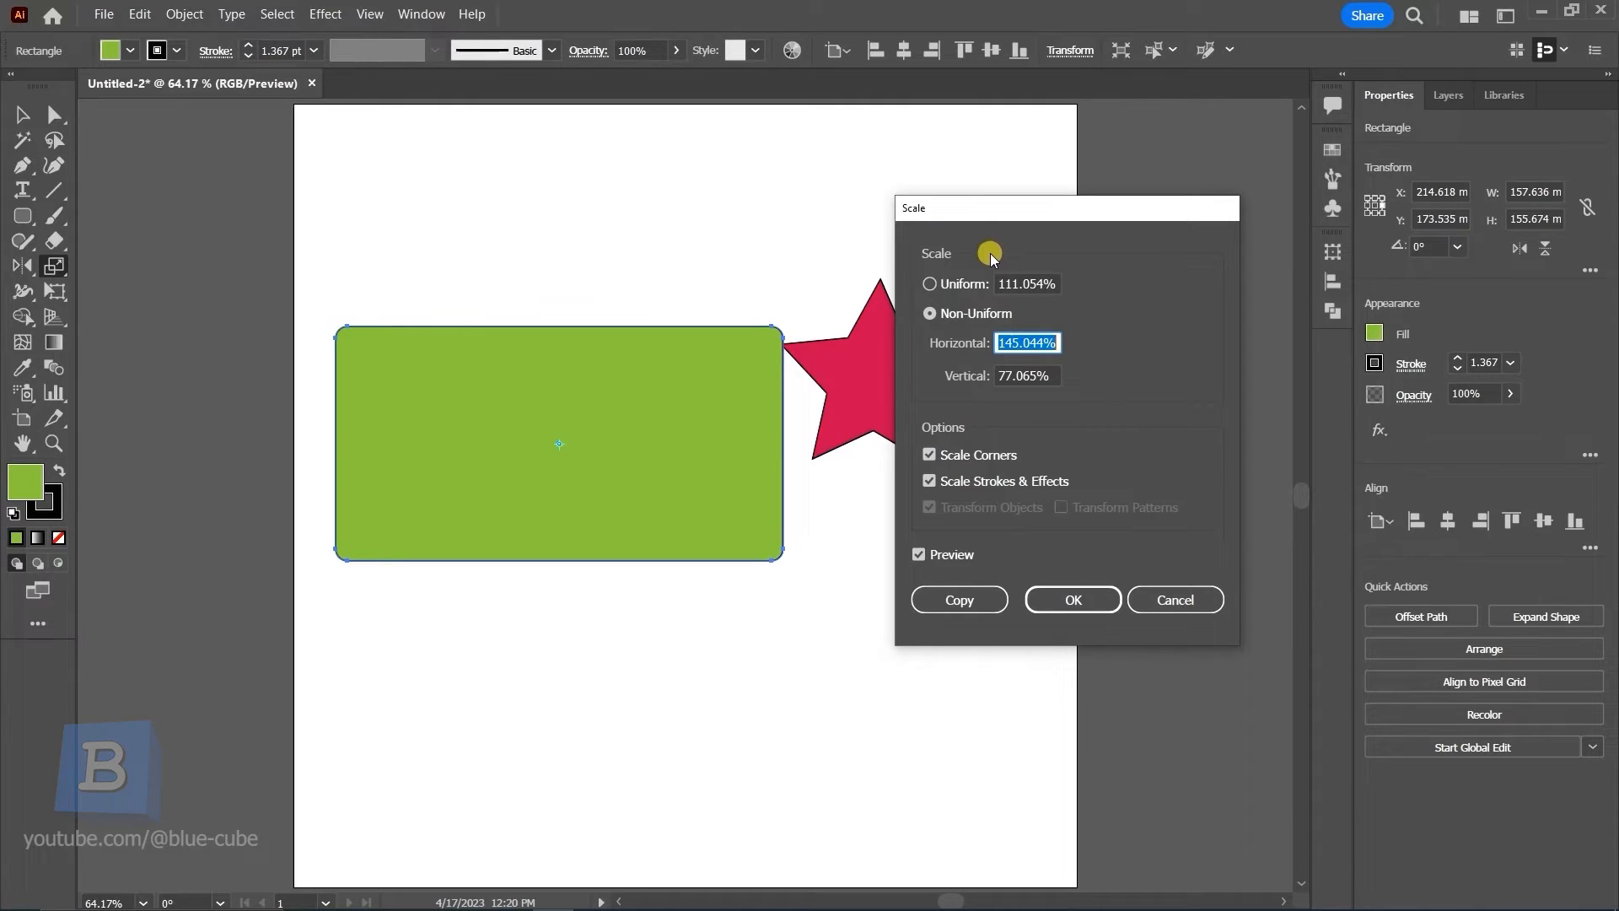
left_click(929, 284)
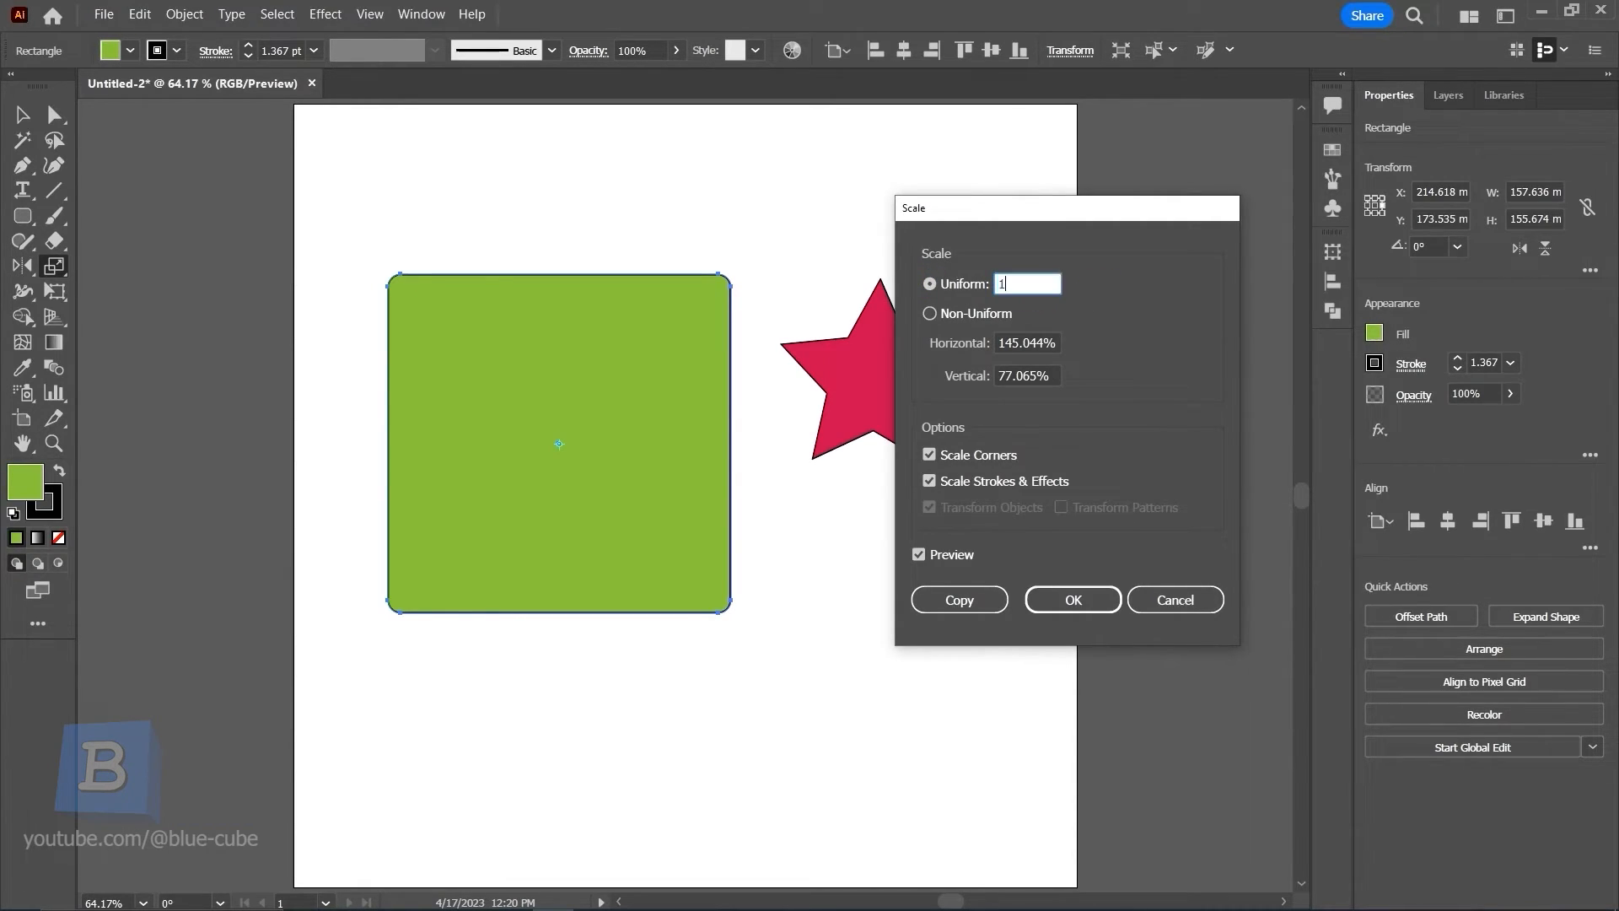
left_click(919, 554)
left_click(918, 554)
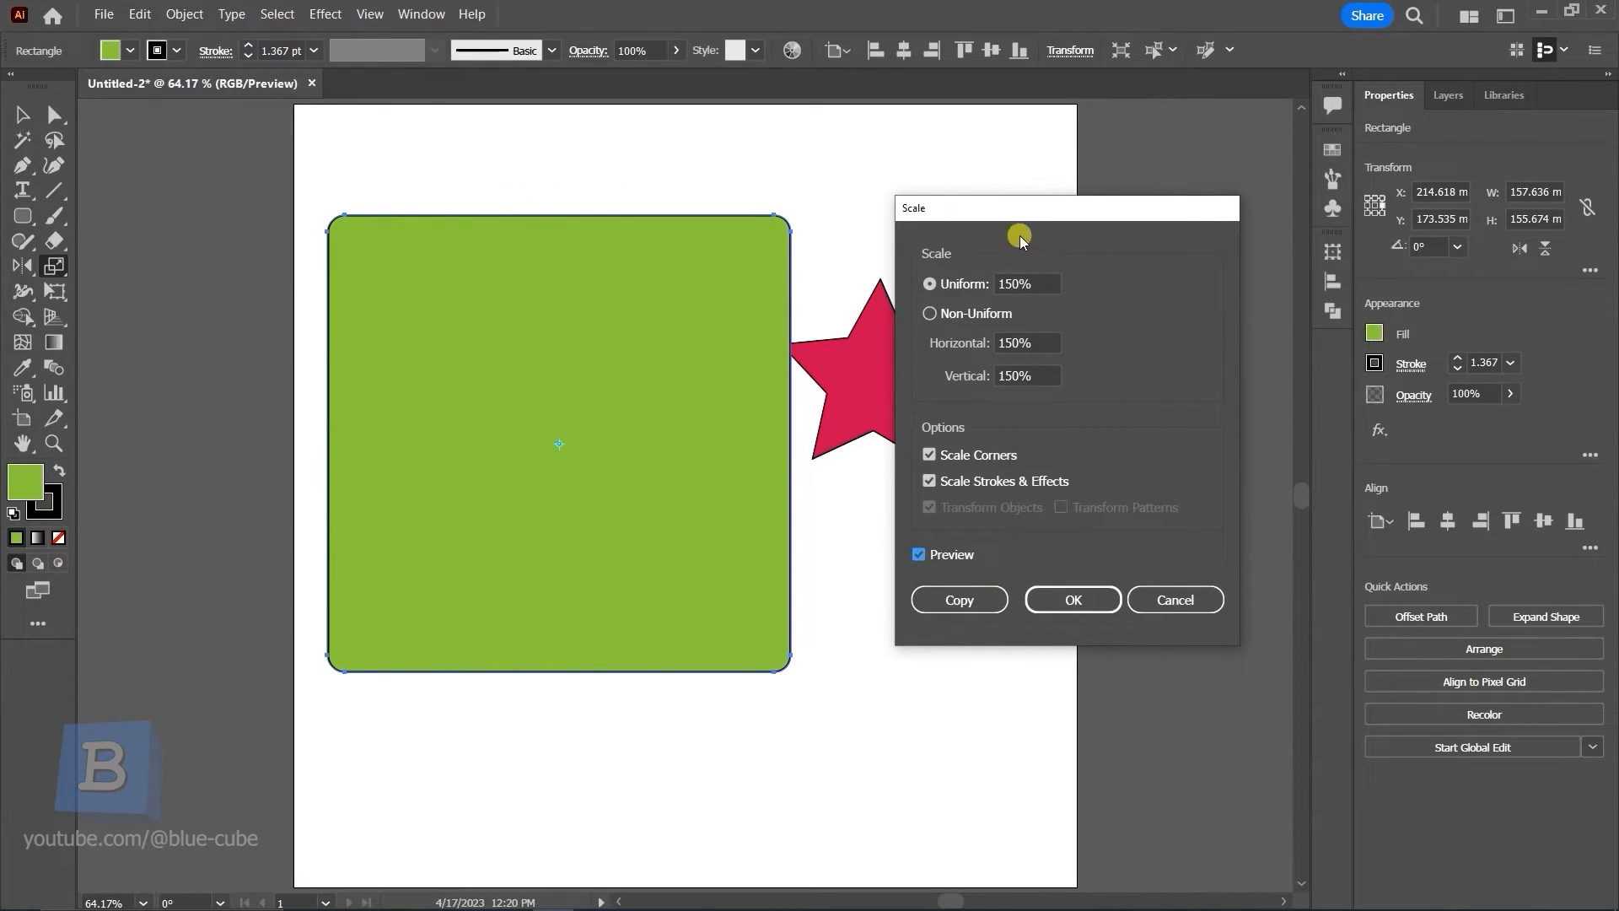
left_click_drag(997, 212, 1050, 206)
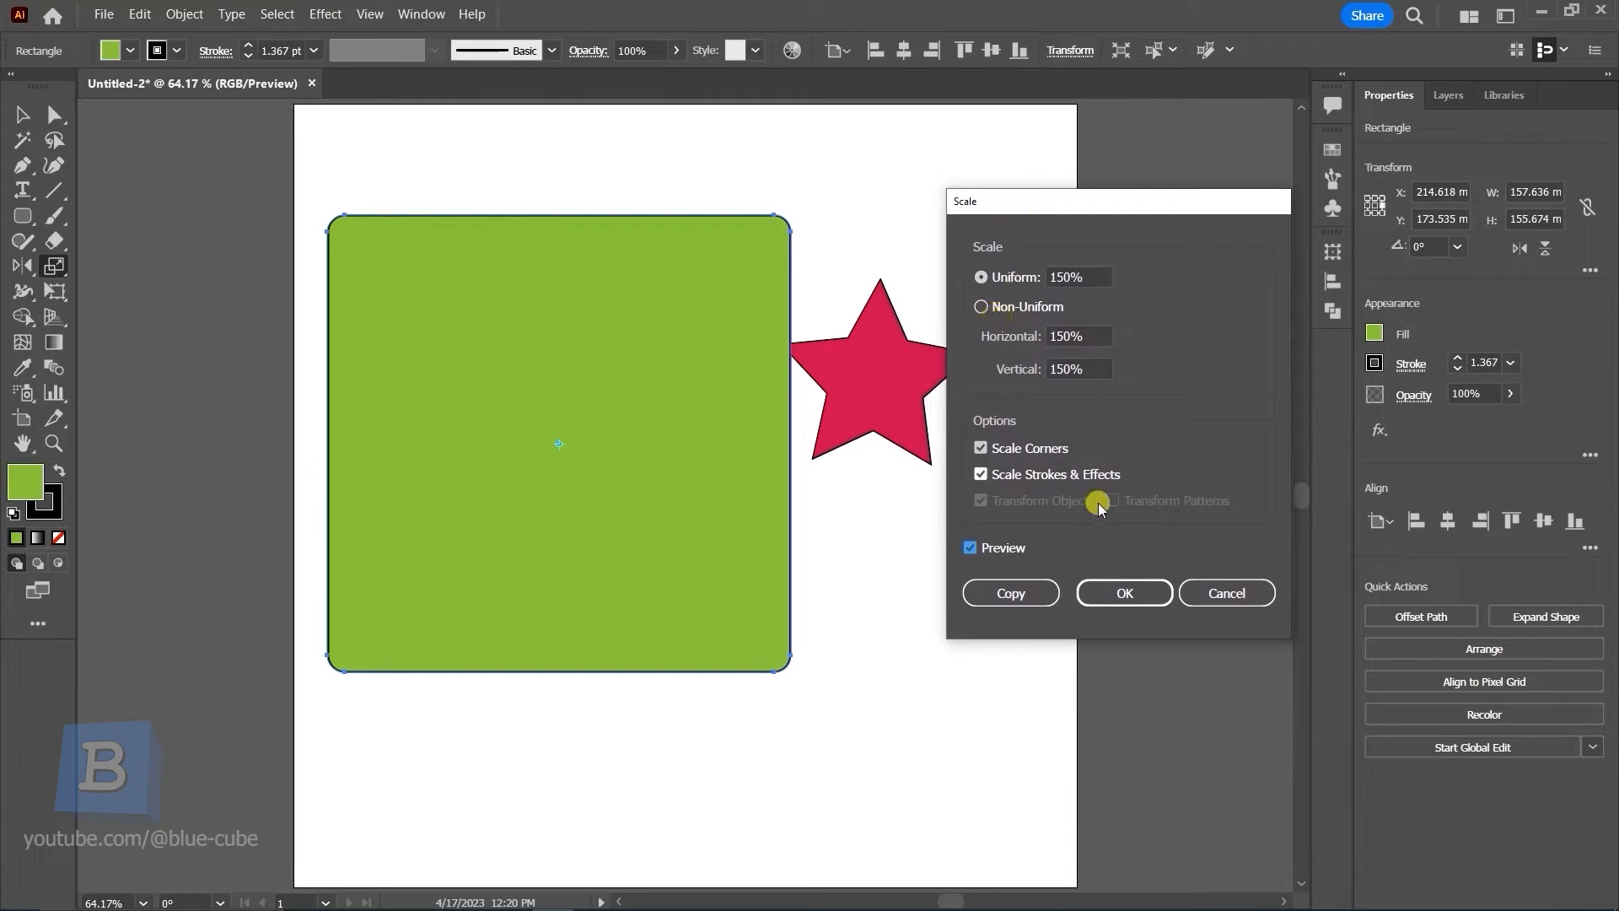
Preview a non-uniform scale of the green rectangle at 50% horizontal and 100% vertical, and cancel it
left_click(980, 309)
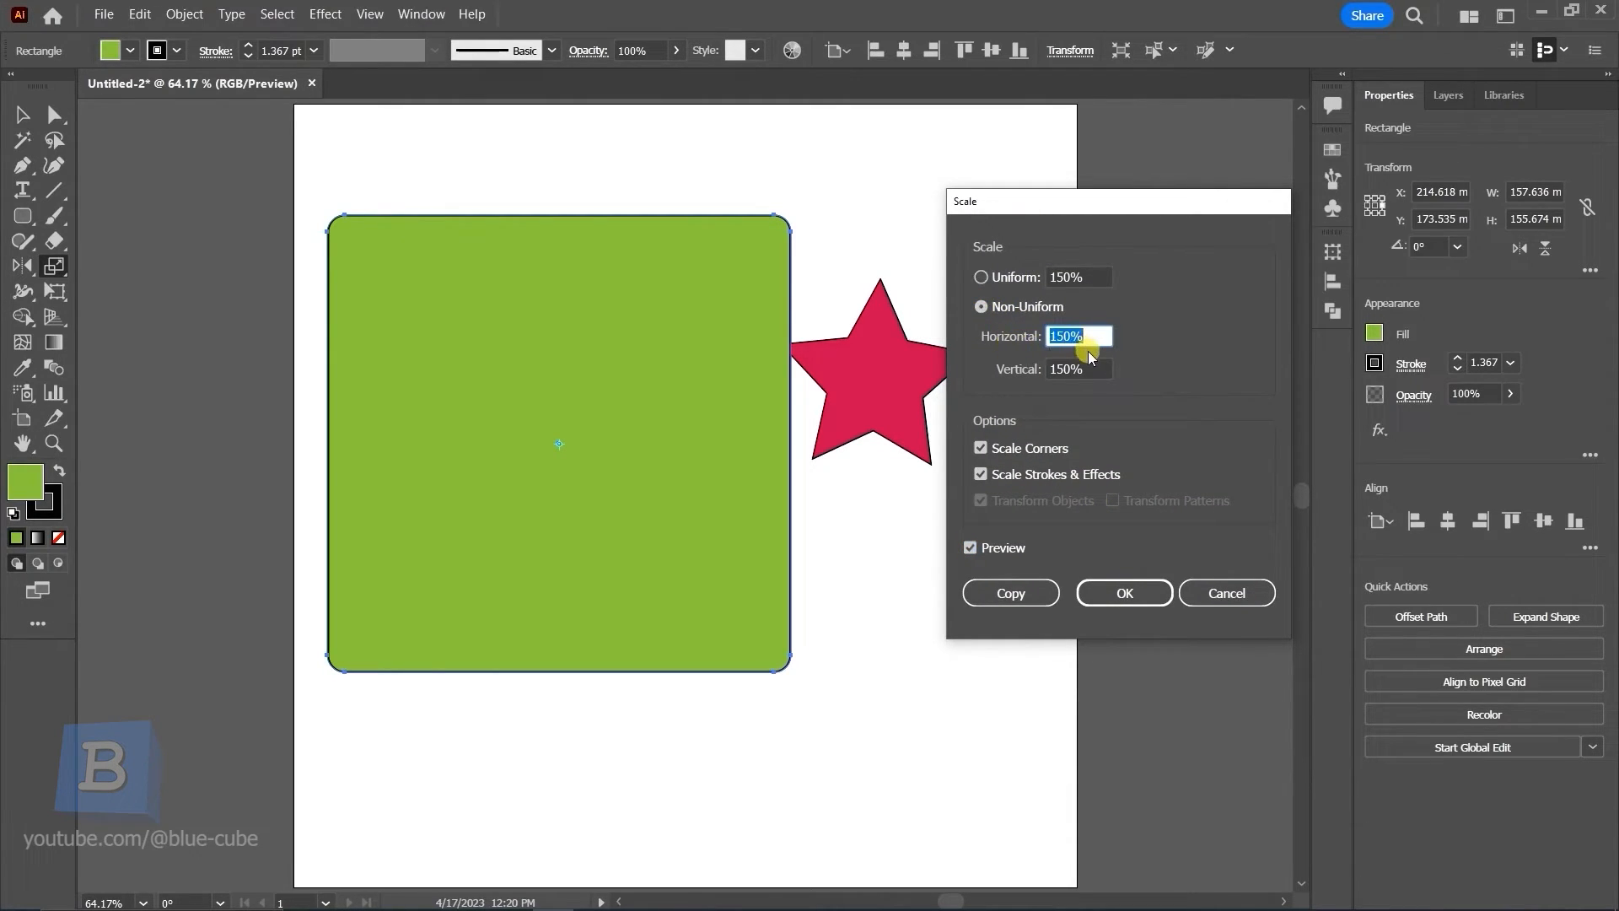
type("50")
key("Tab")
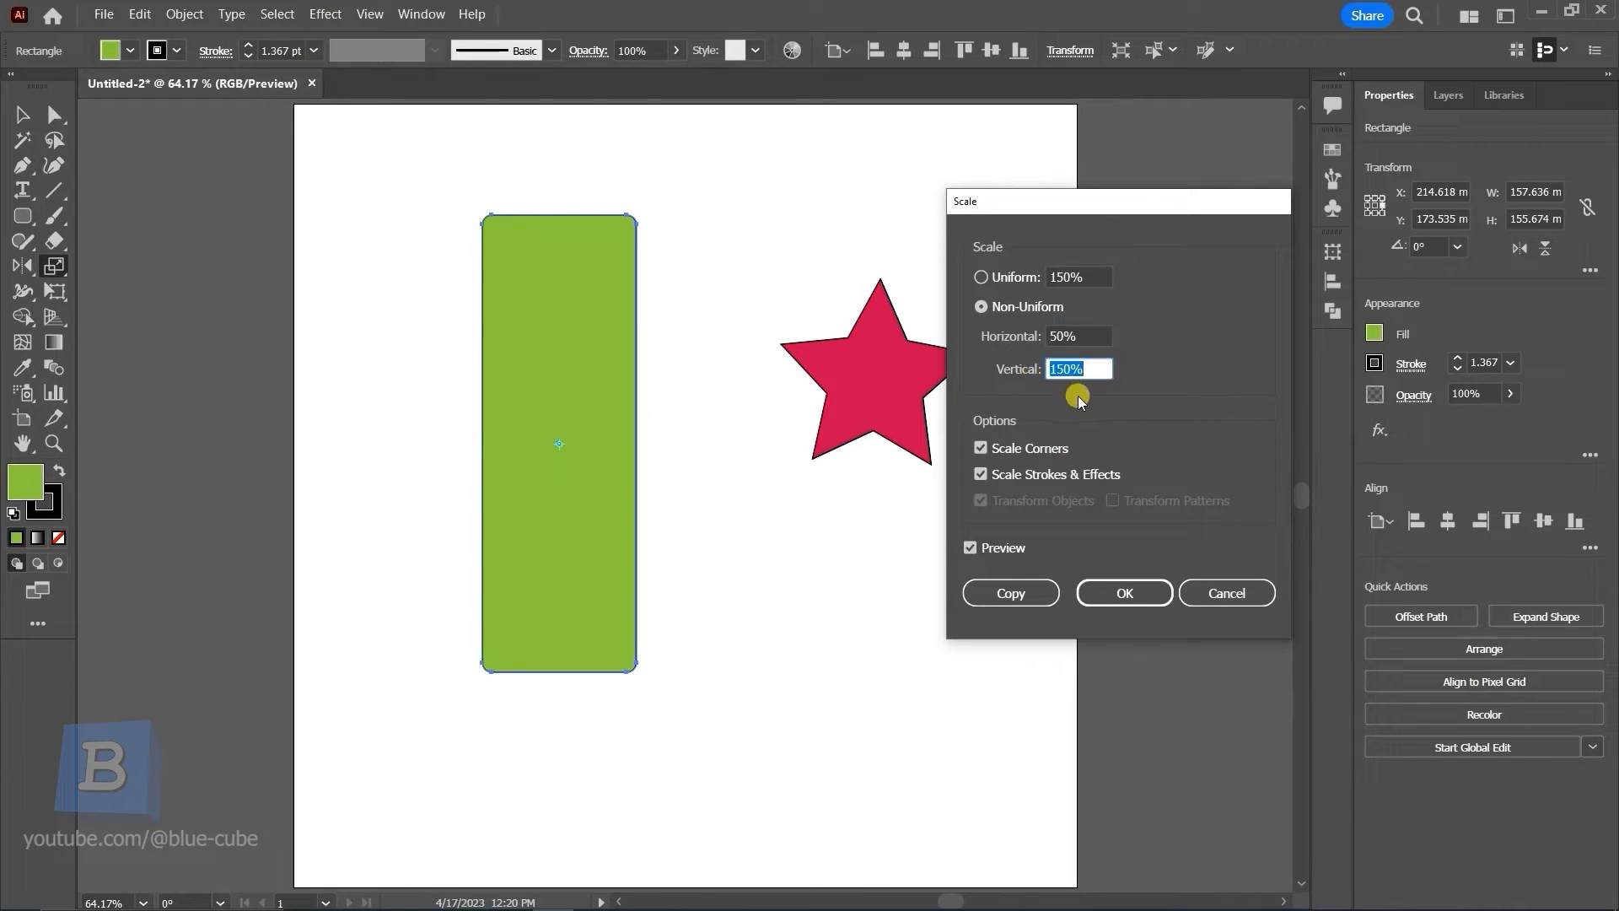
type("100")
left_click(970, 546)
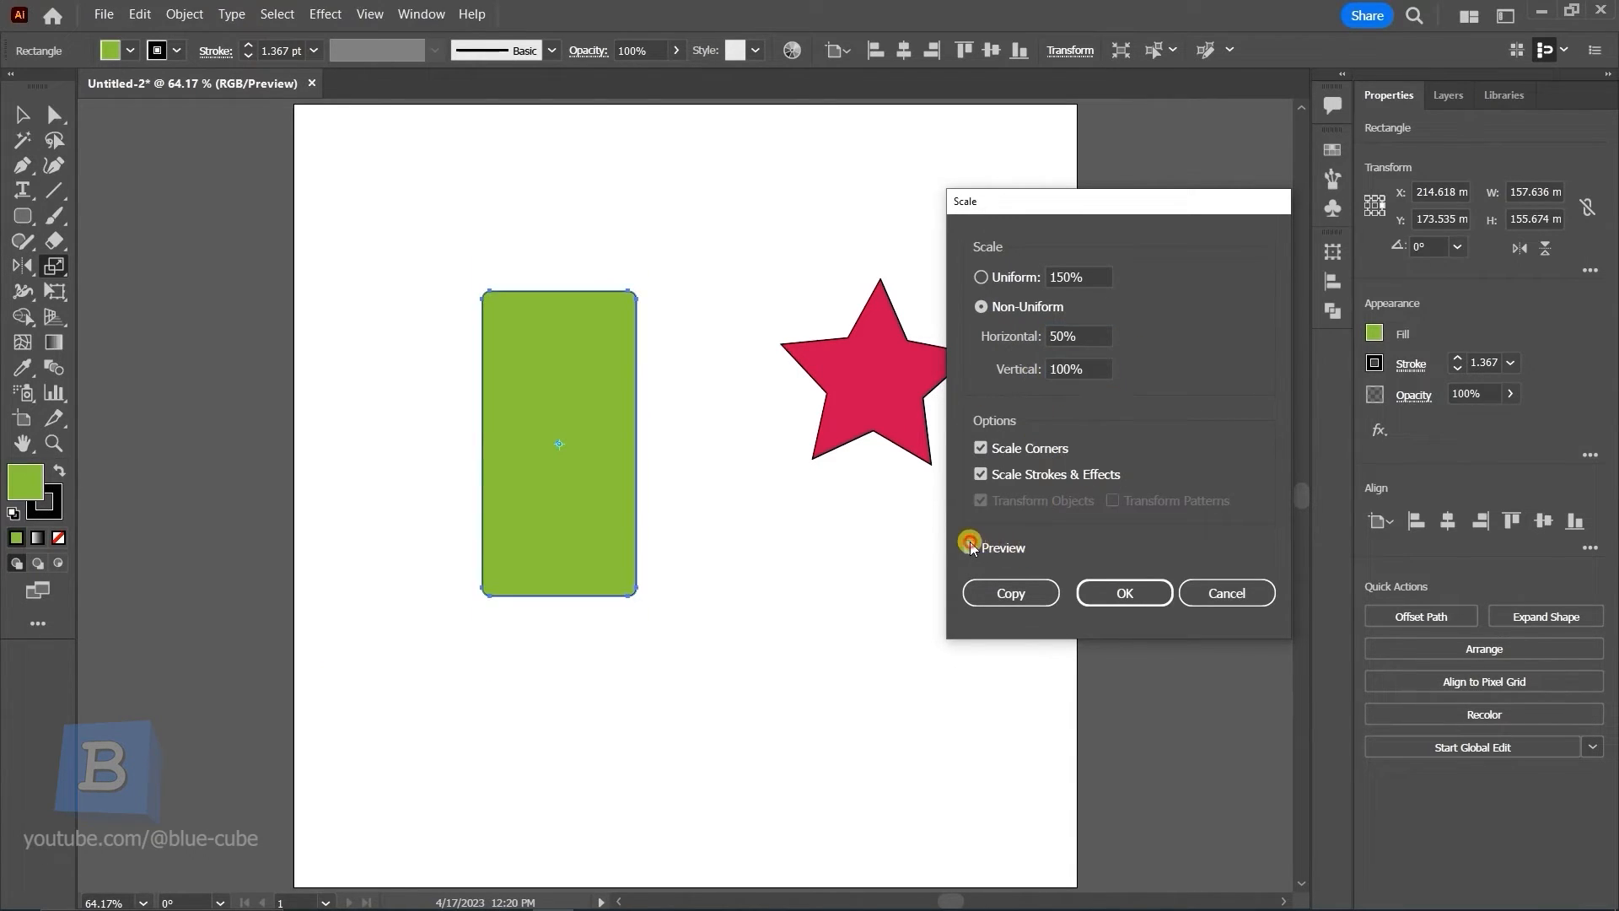
left_click(971, 547)
left_click(1215, 591)
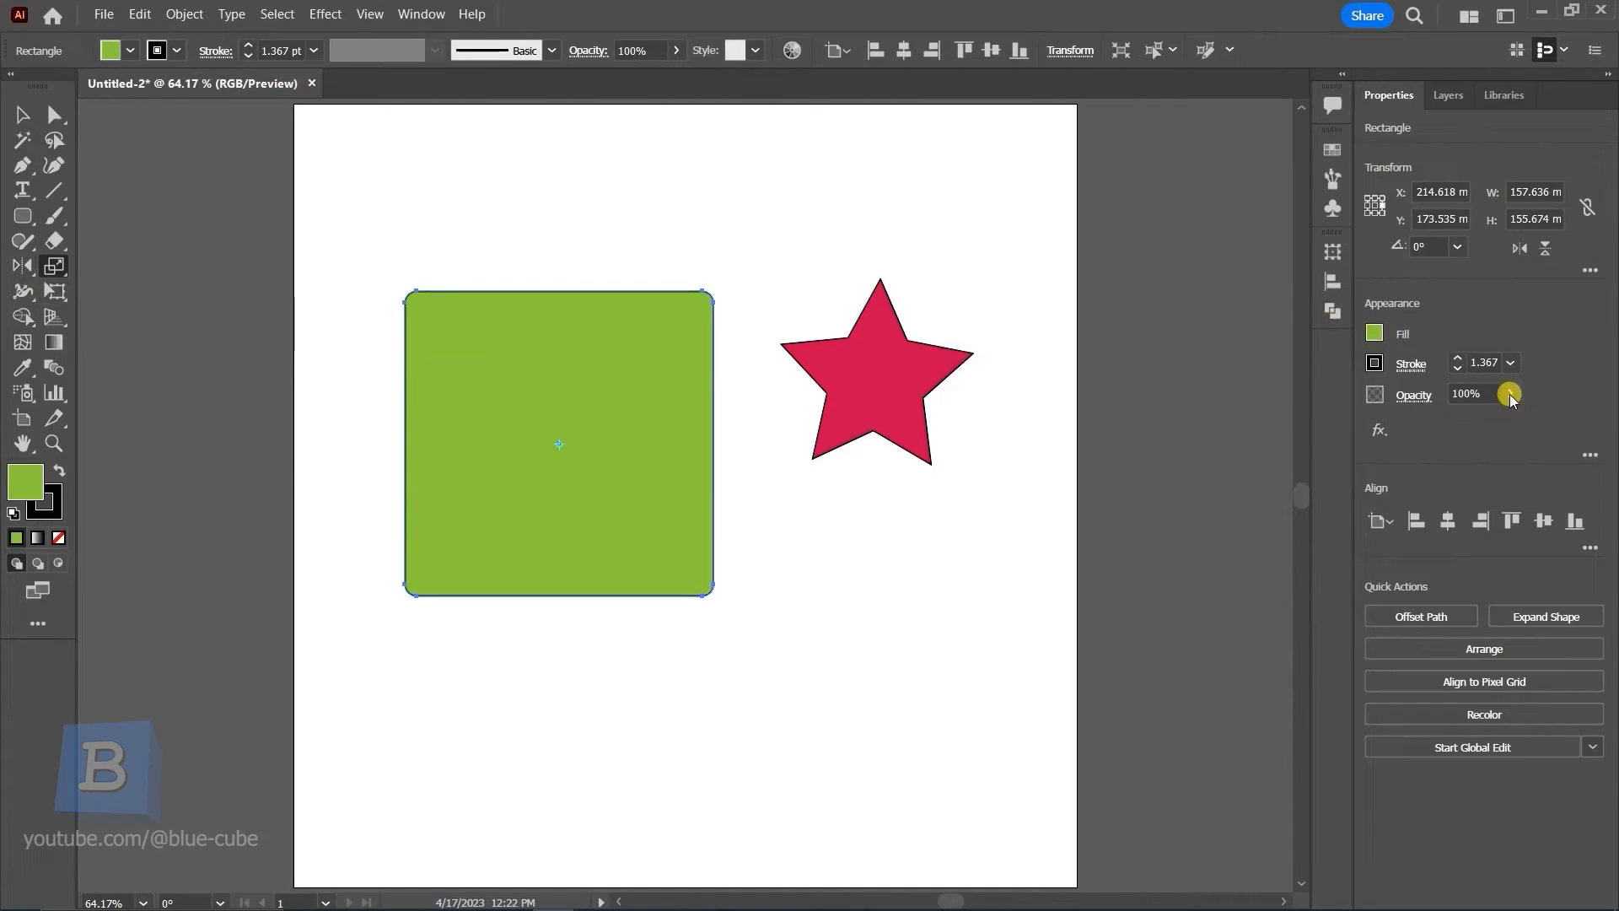
Thicken the green rectangle's stroke to 8 pt and further to 12 pt
left_click(1510, 363)
left_click(1533, 609)
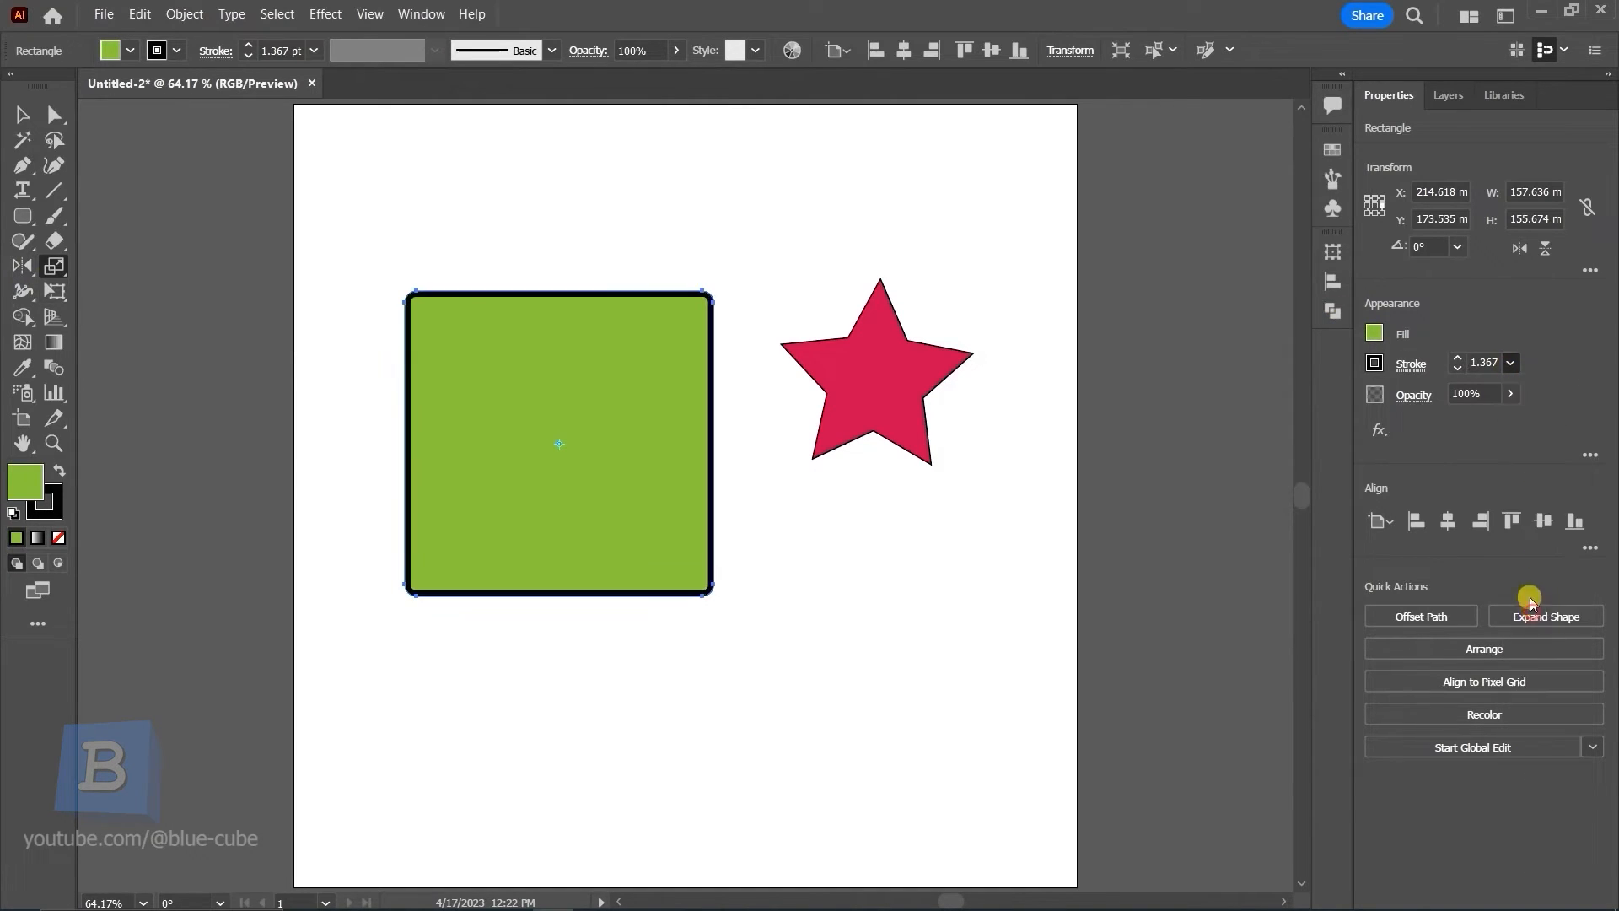
left_click(1509, 362)
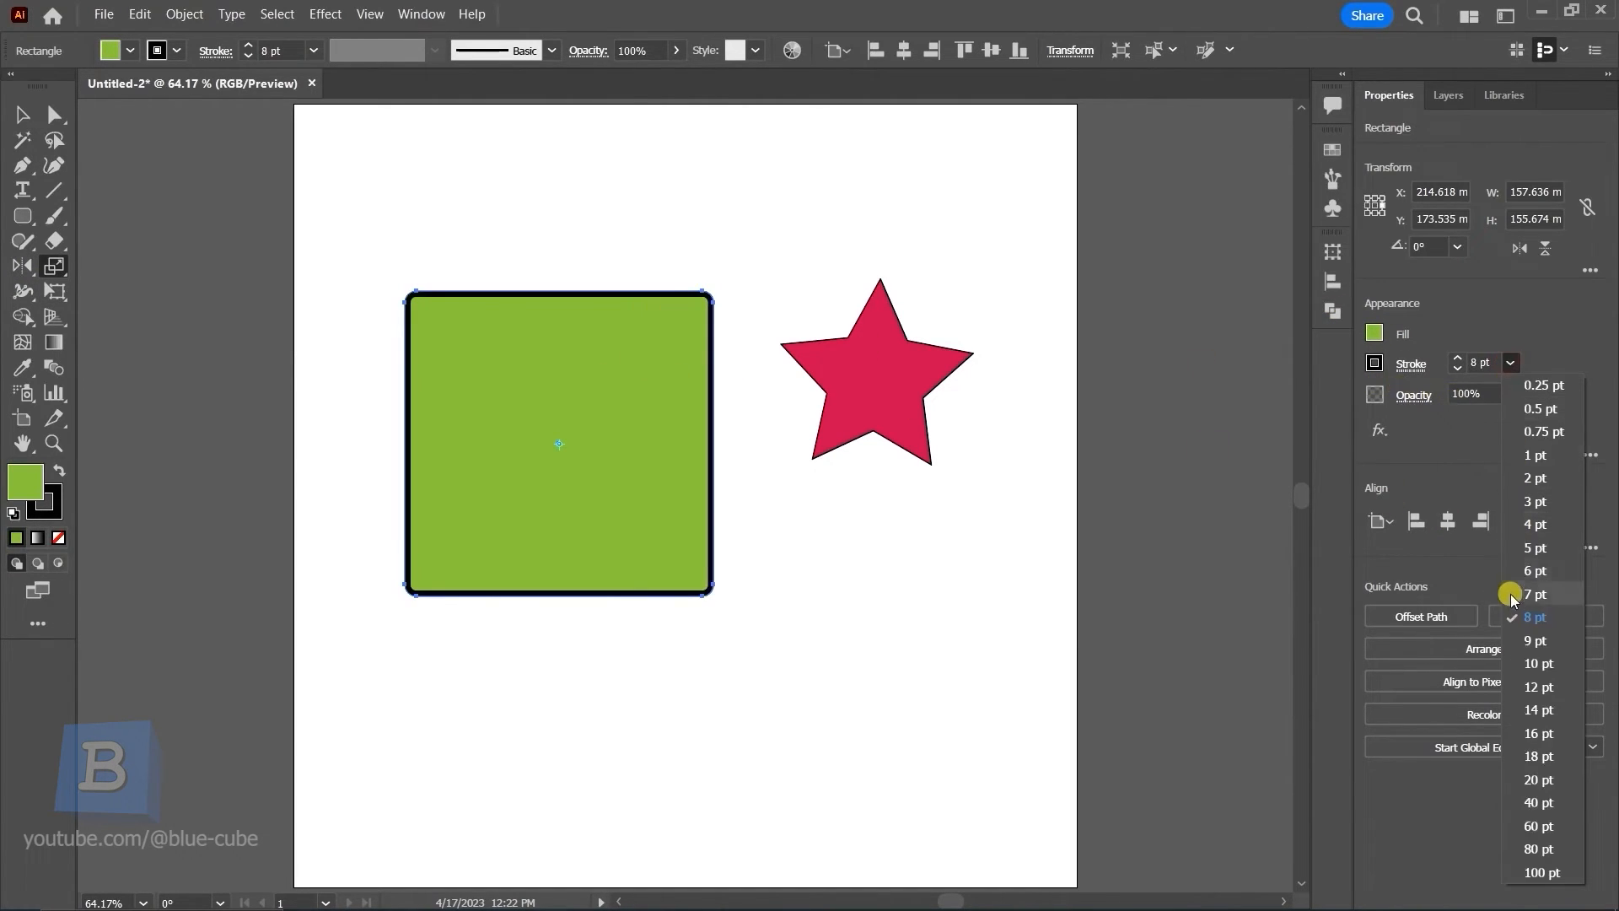
left_click(1526, 685)
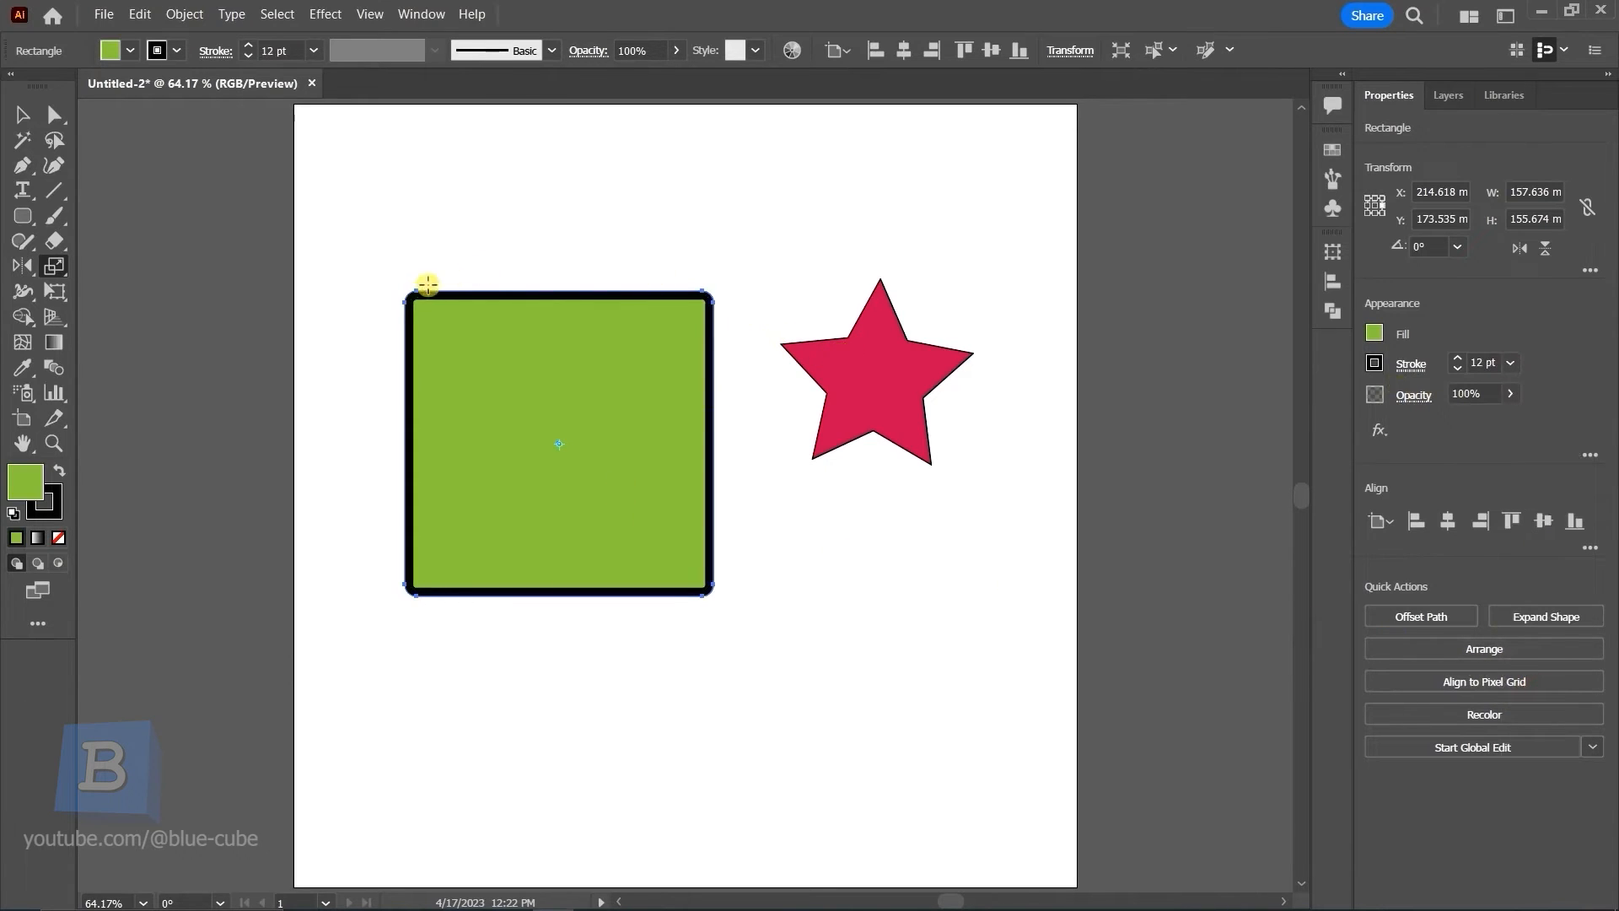
Compare the green rectangle's scale preview with Scale Strokes & Effects on and off, and cancel the scaling
double_click(54, 266)
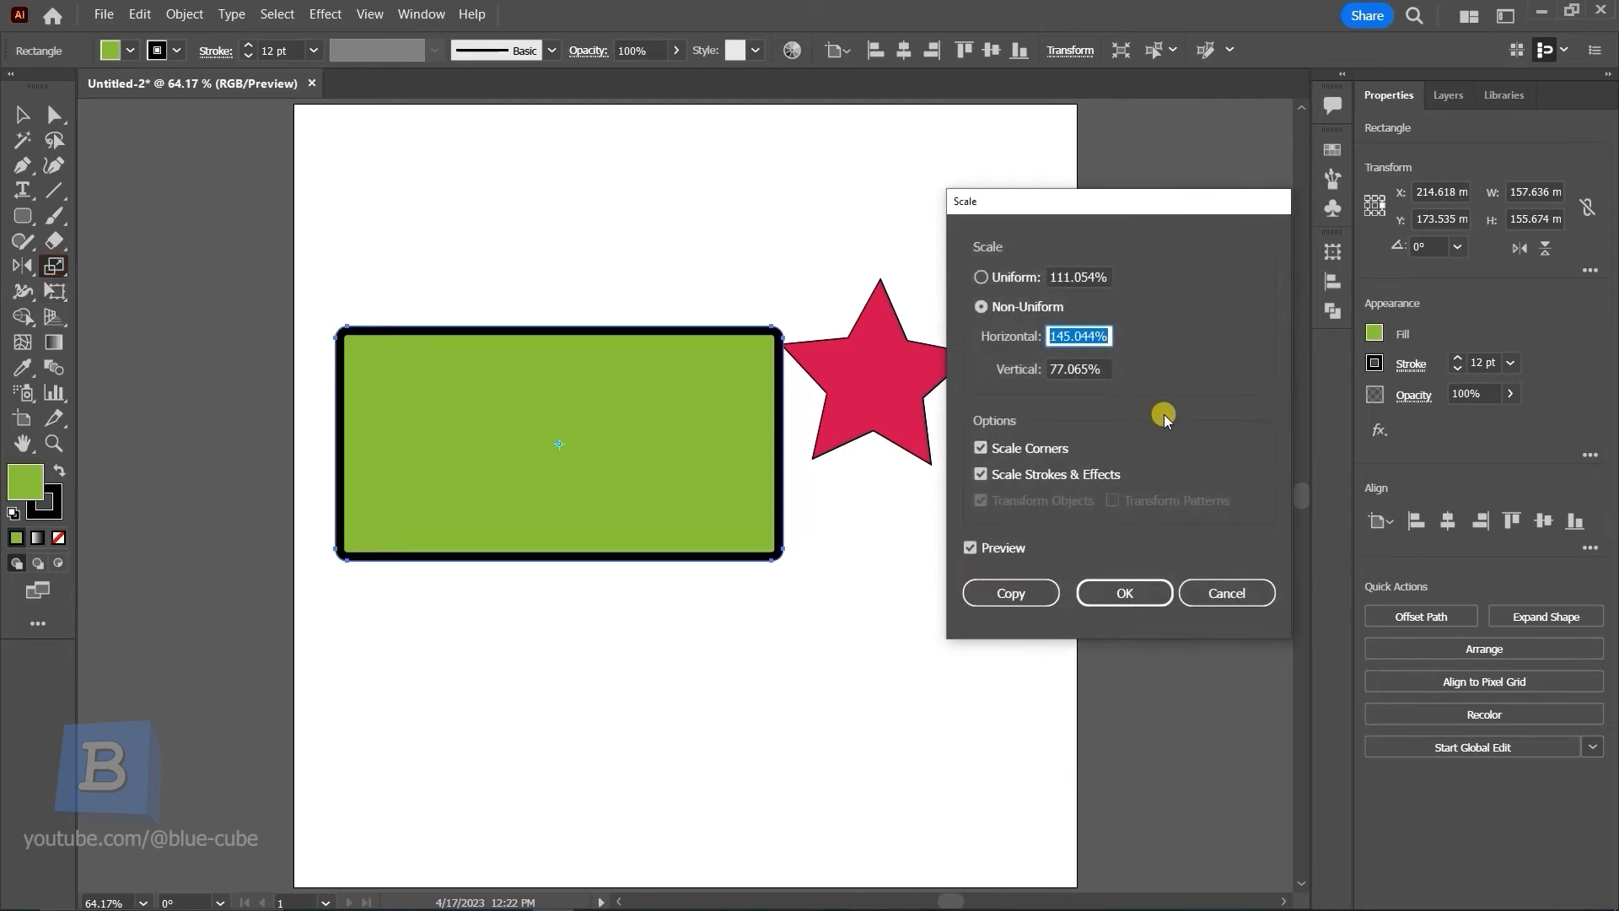
left_click(982, 474)
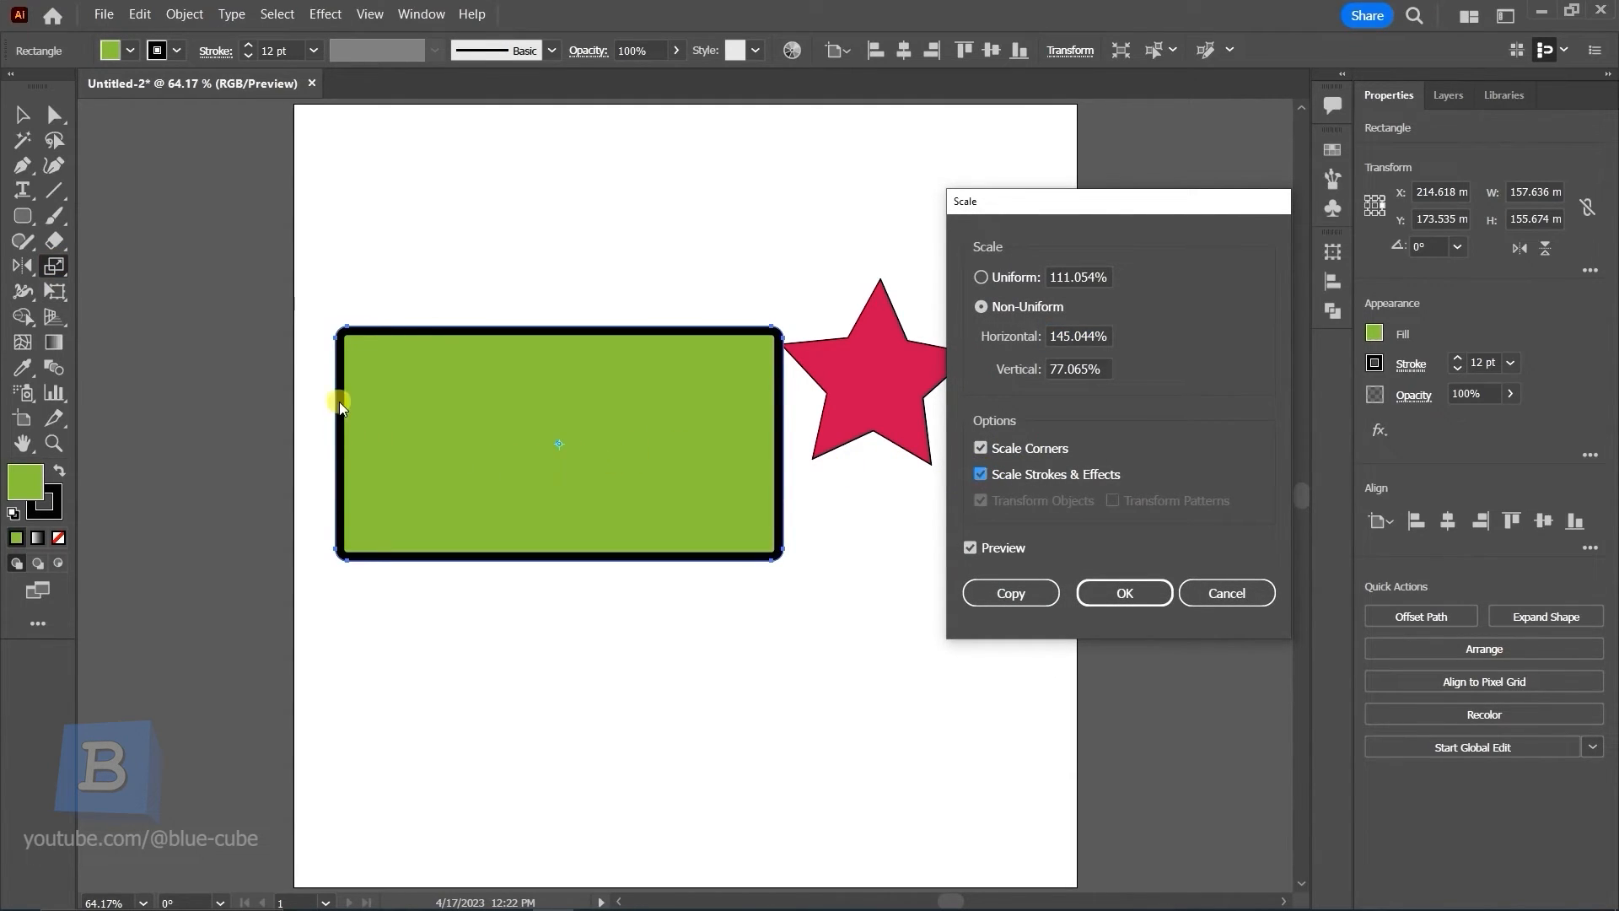
left_click(983, 473)
left_click(983, 474)
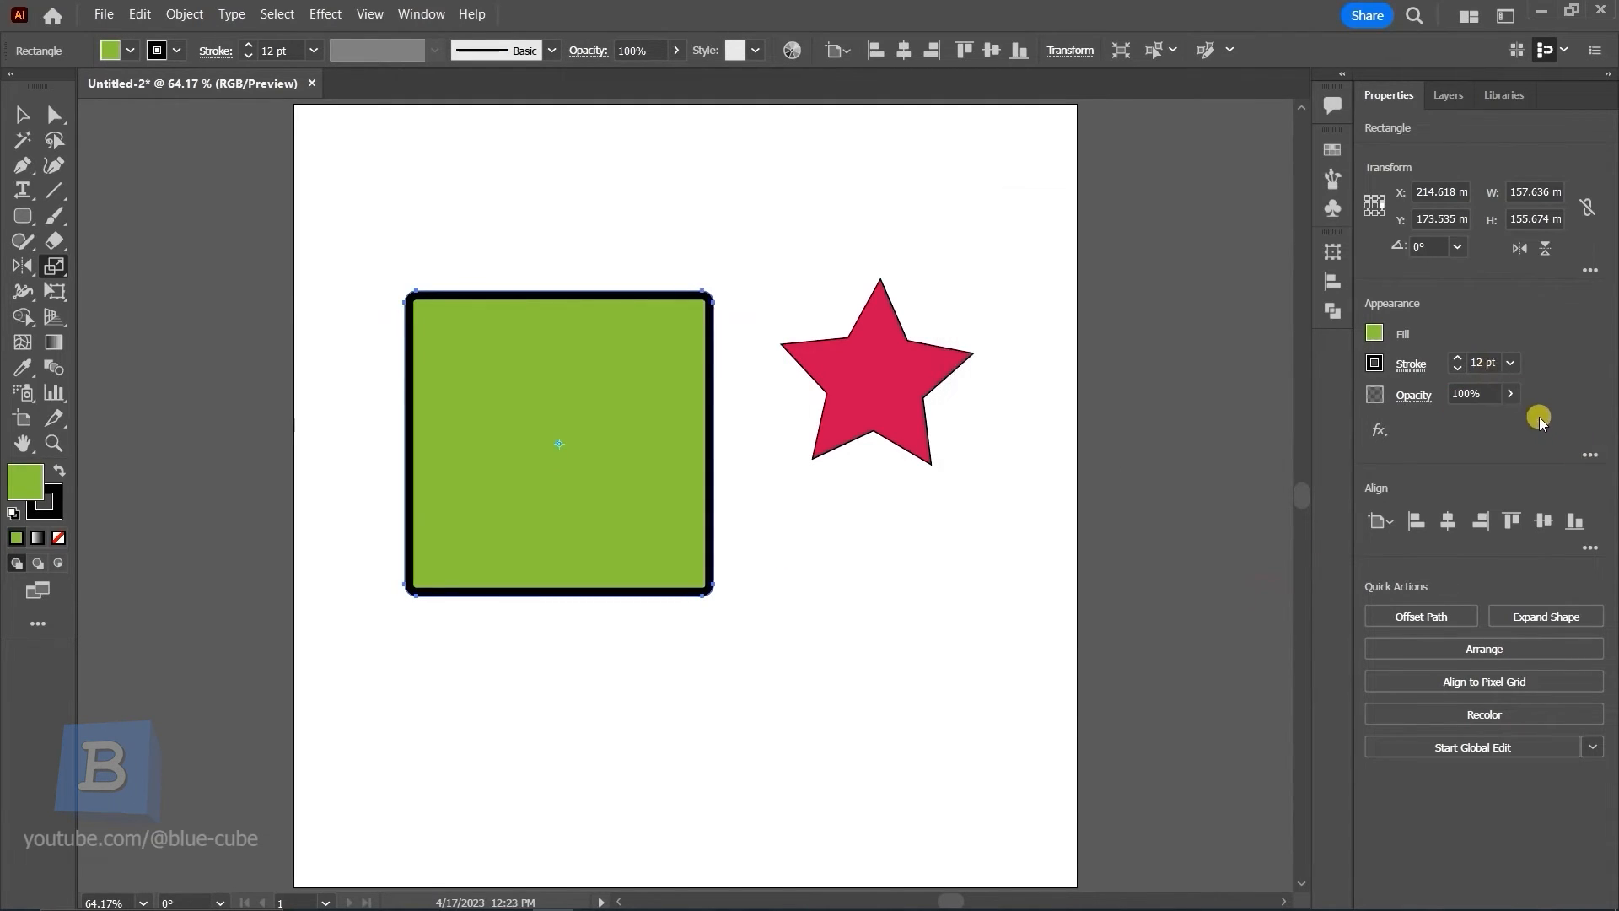
Set the green rectangle's stroke to 18 pt and compare its non-uniform scale preview with Scale Strokes & Effects on and off
left_click(1515, 364)
left_click(1542, 750)
double_click(53, 266)
left_click(977, 475)
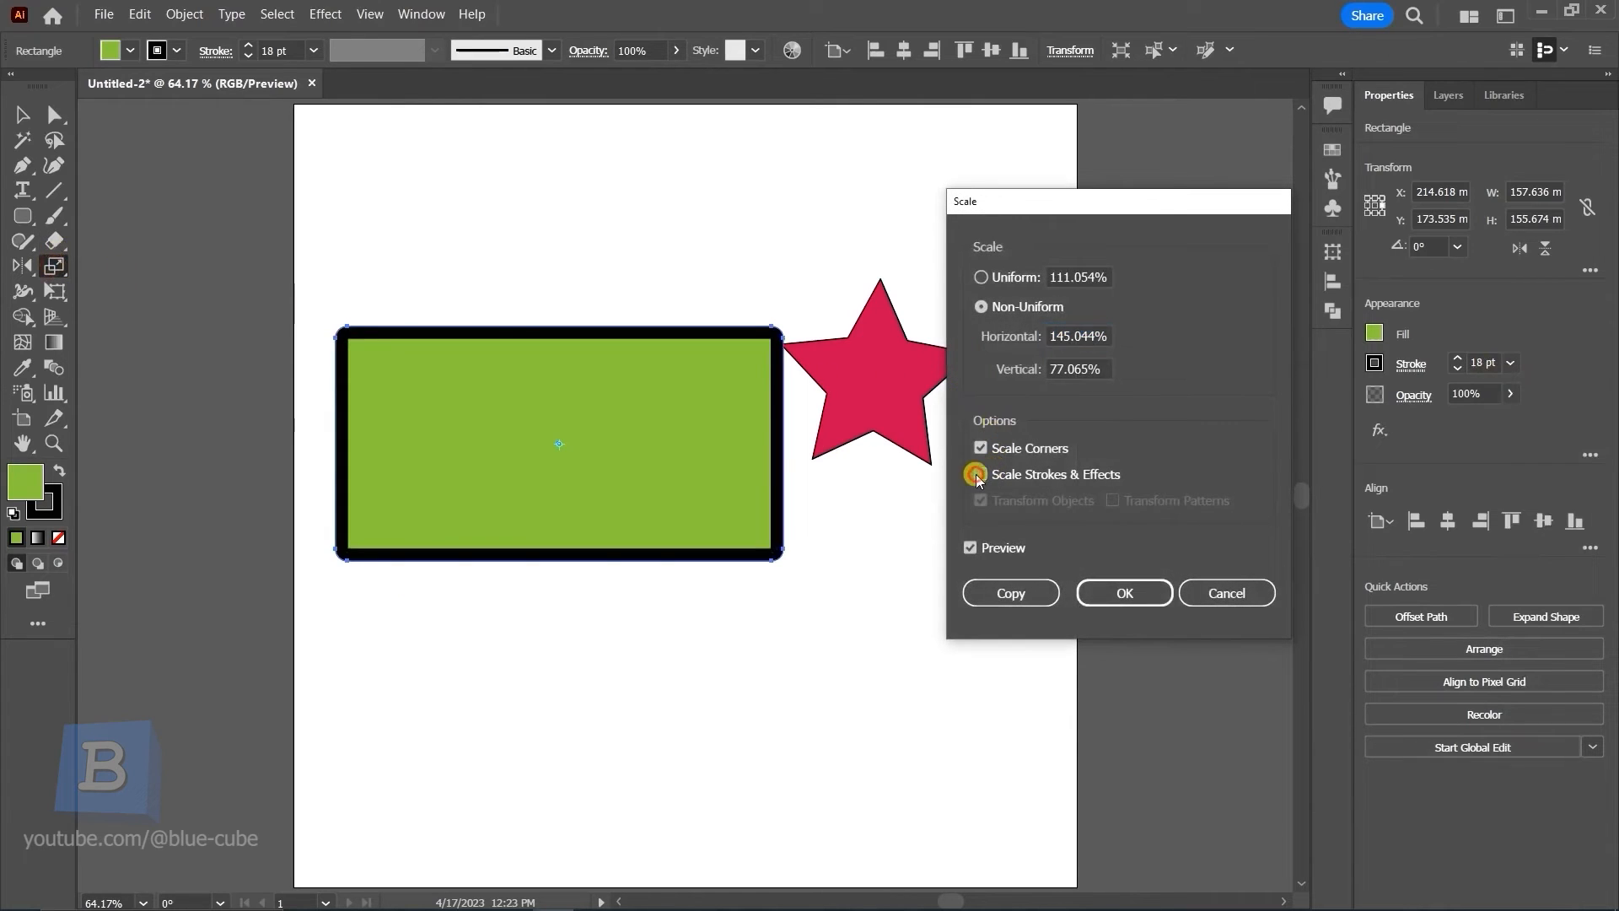
left_click(976, 475)
left_click(976, 474)
left_click(981, 475)
left_click(981, 475)
left_click(981, 475)
left_click(981, 475)
left_click(981, 476)
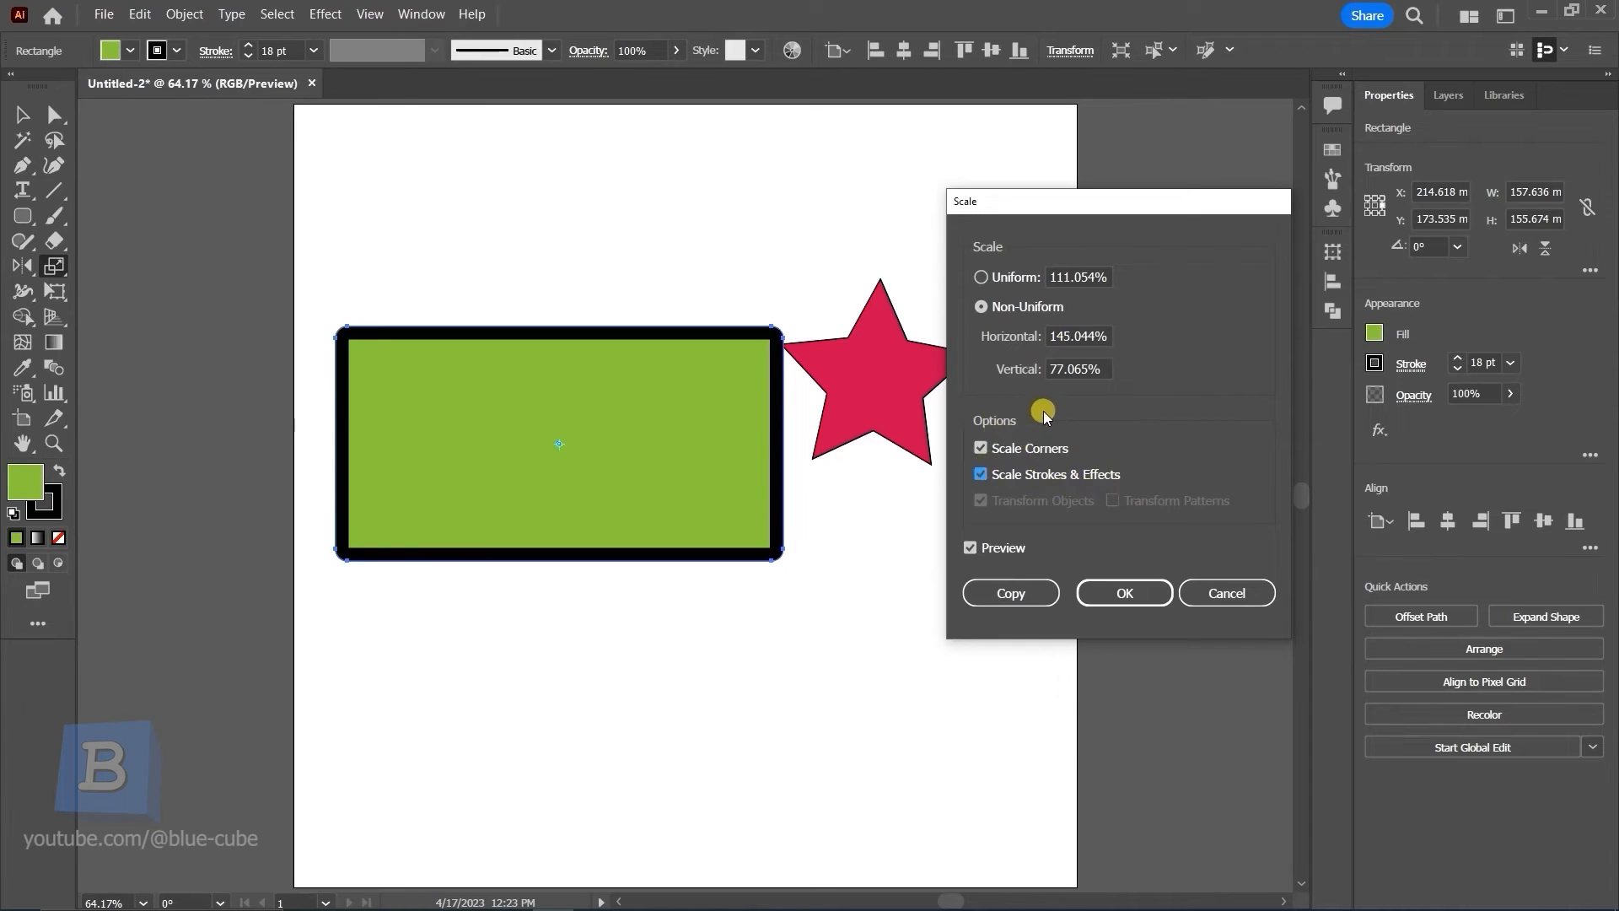
Place a copy scaled 145.044% horizontally and 77.065% vertically below the original rectangle, and delete it
left_click(1009, 593)
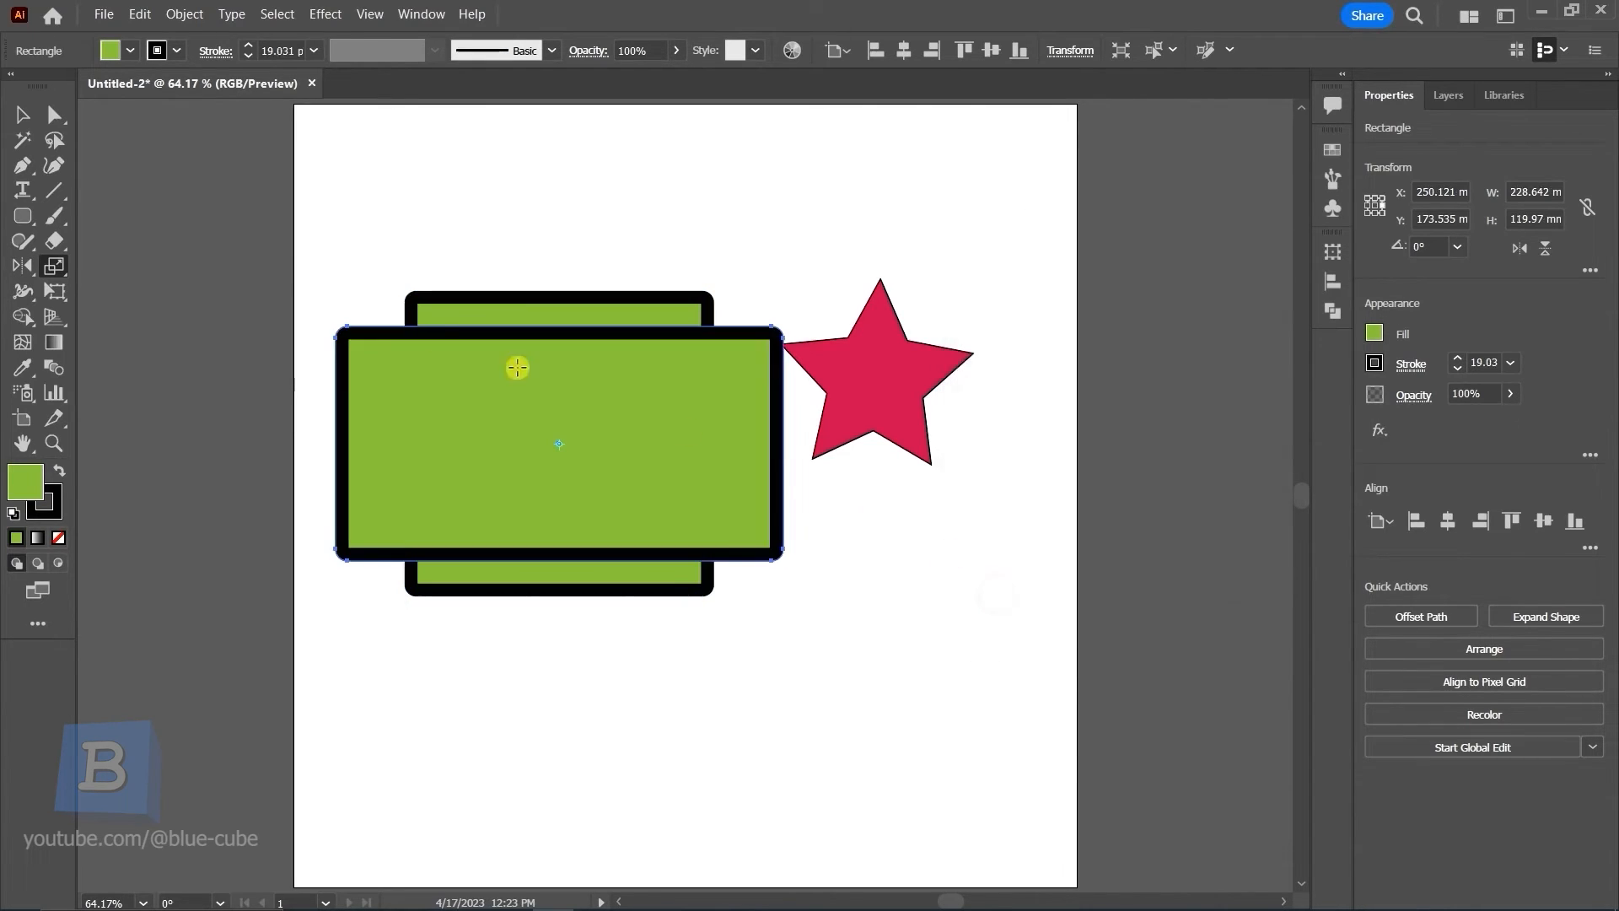
key("v")
left_click_drag(561, 401, 555, 680)
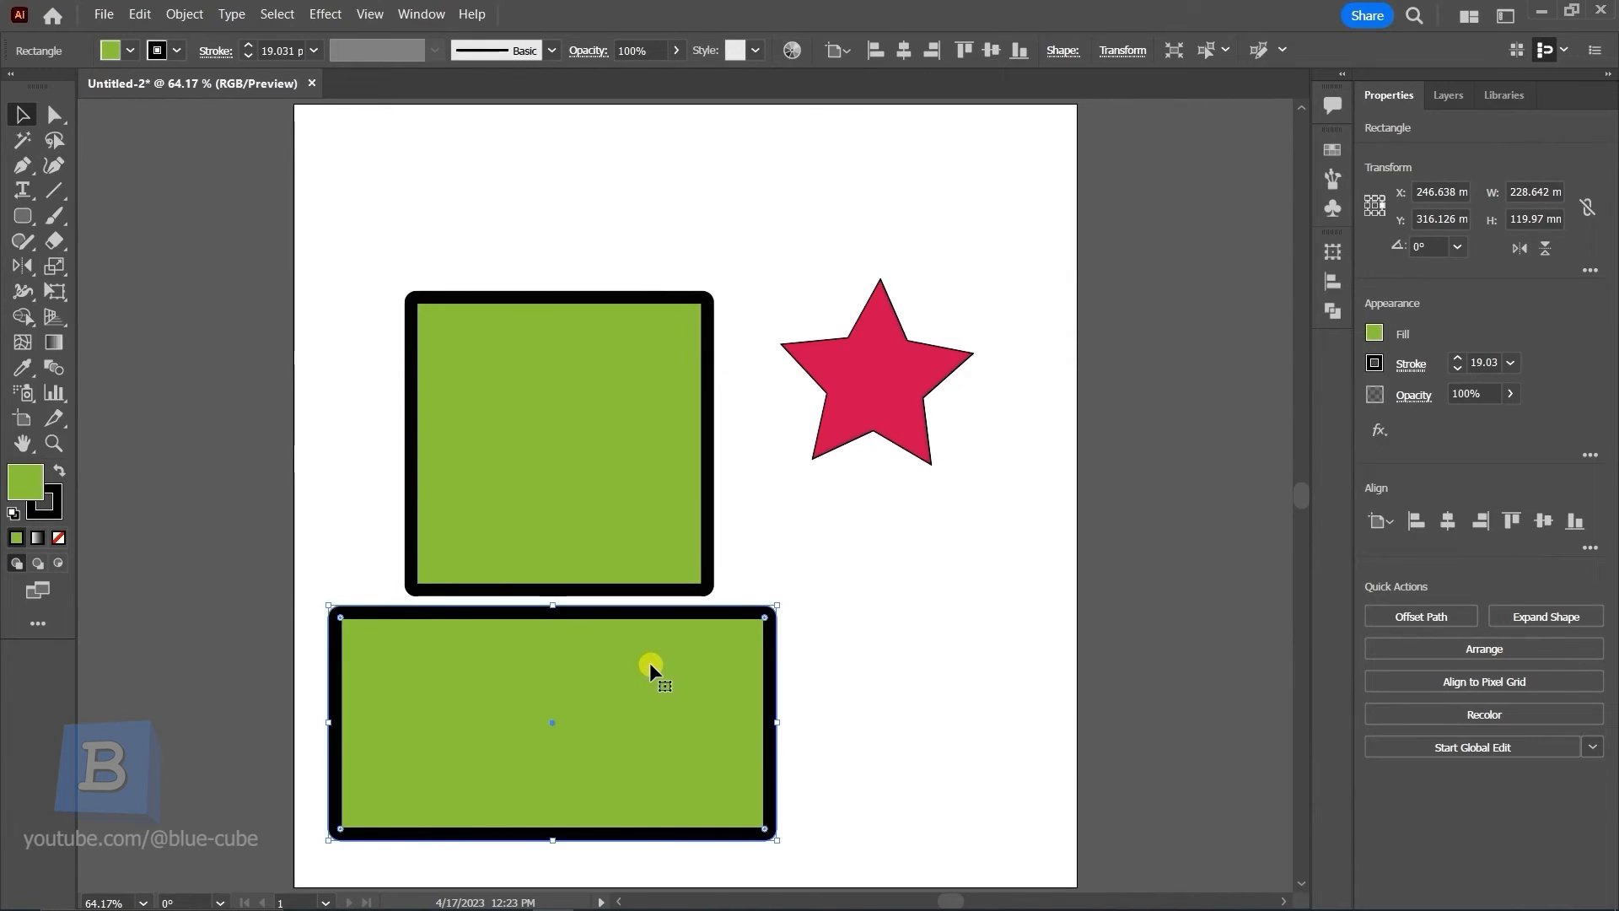
key("Delete")
Add two anchor points along the green rectangle's right edge with the Reshape tool
left_click(54, 264)
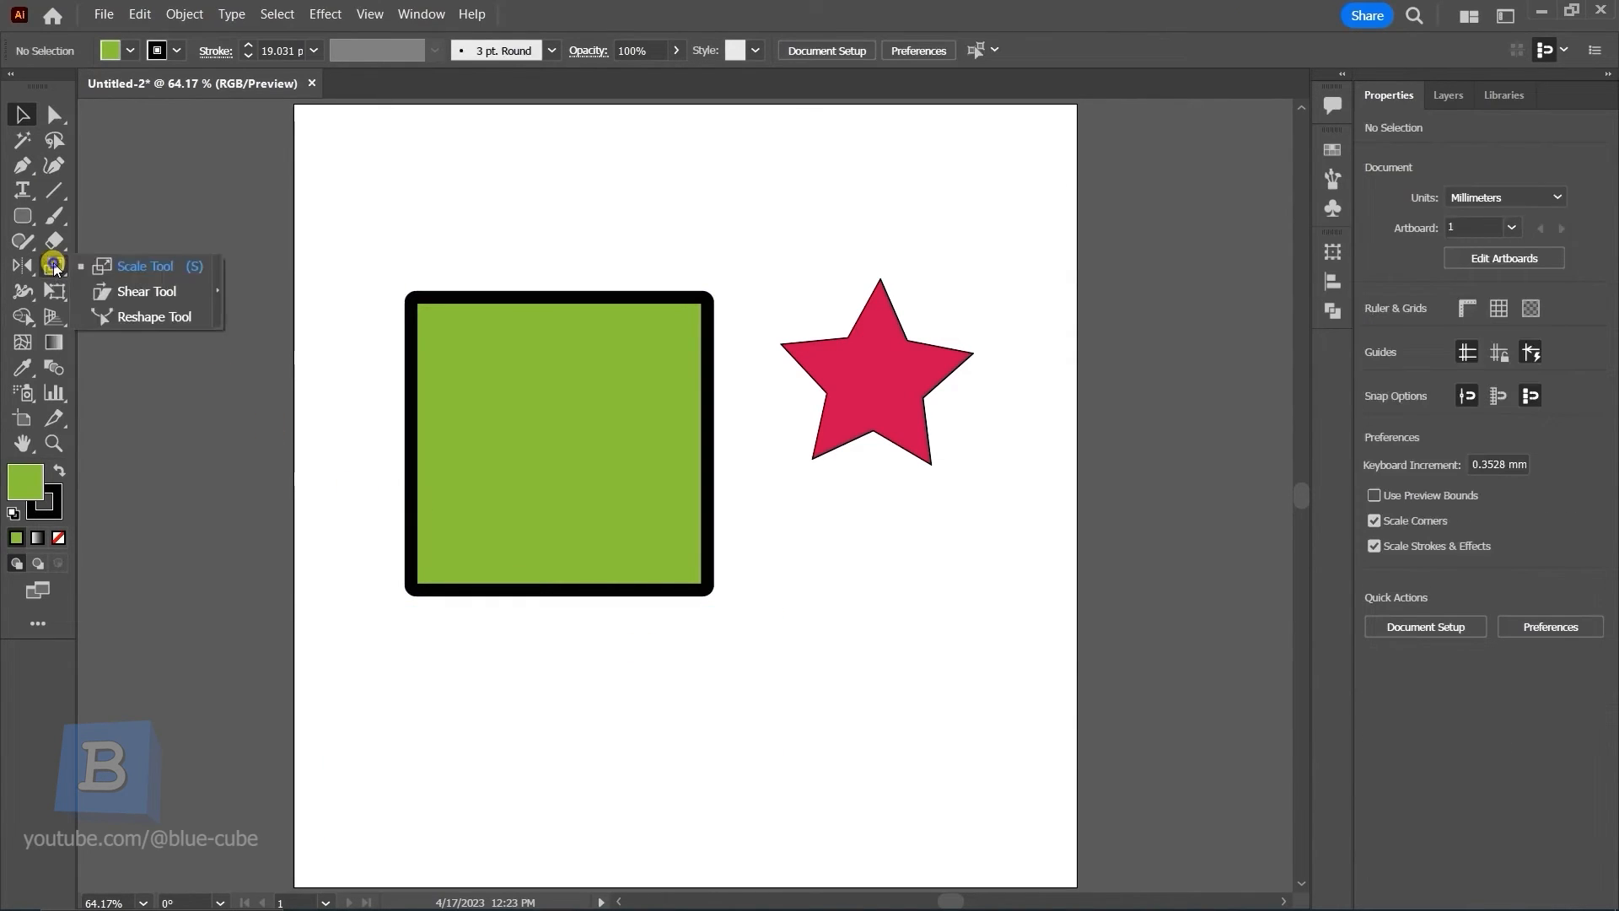
left_click(135, 318)
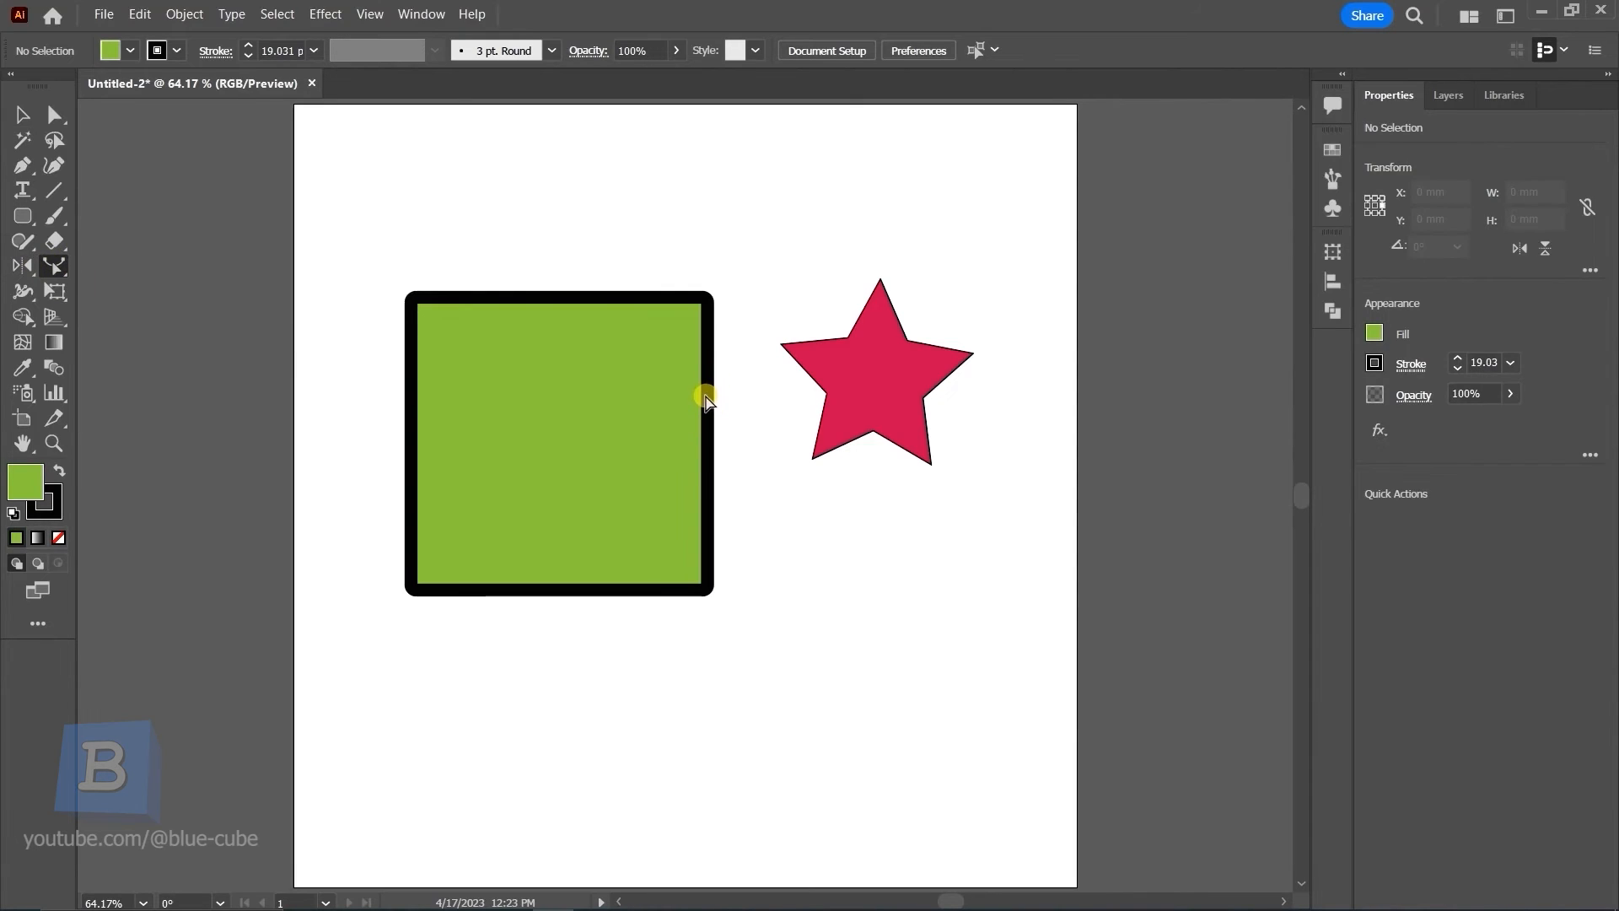
left_click(22, 114)
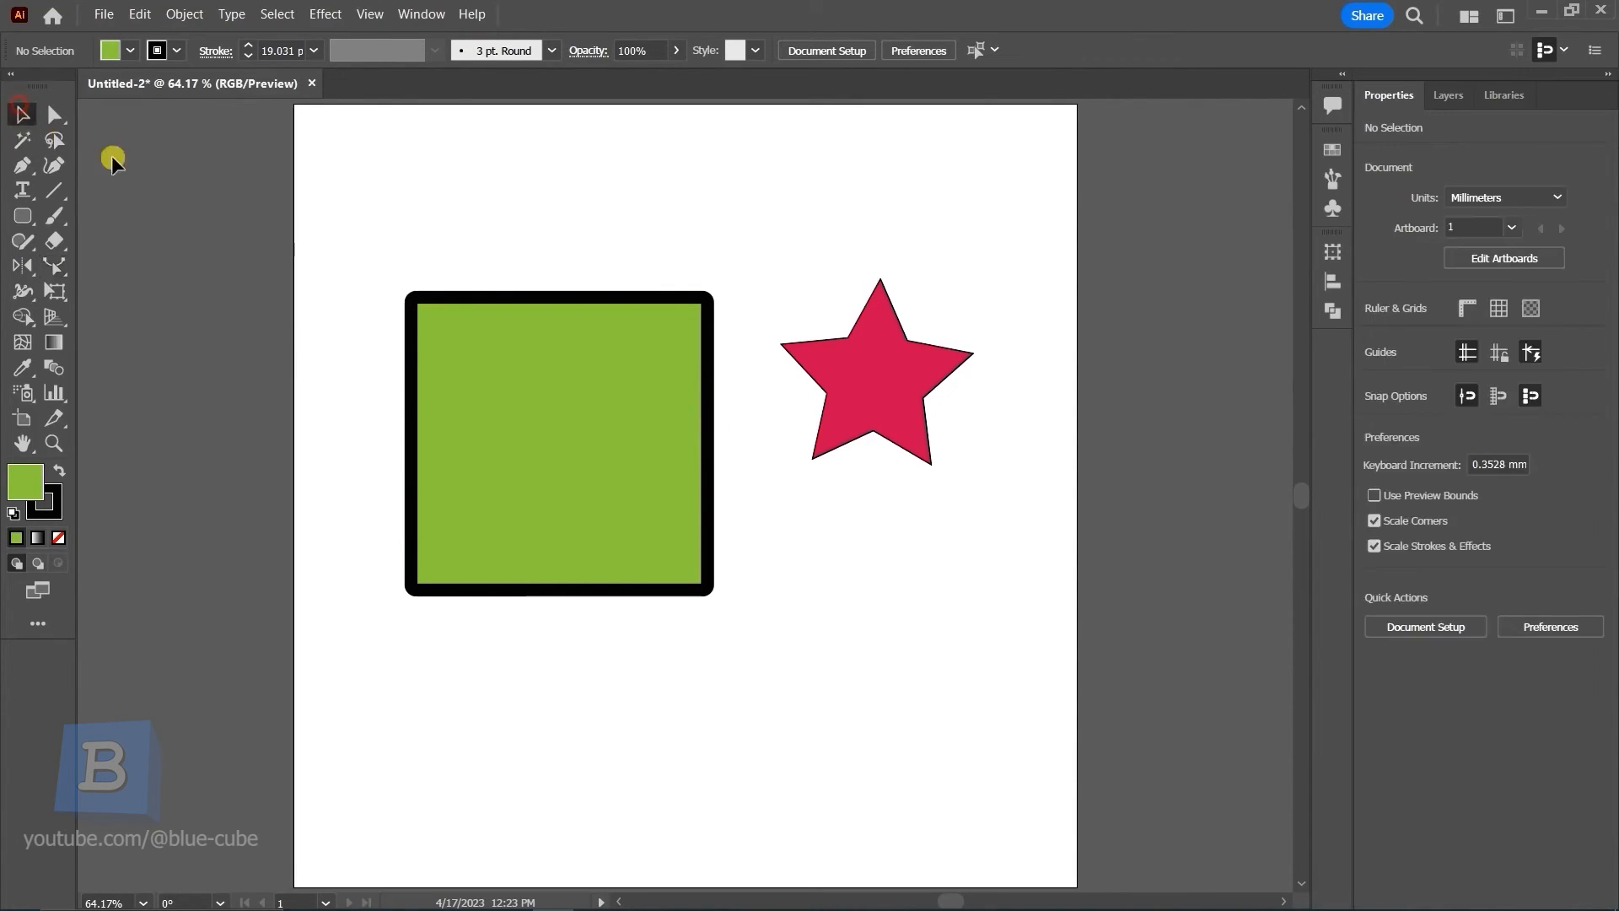
left_click(460, 338)
left_click(54, 265)
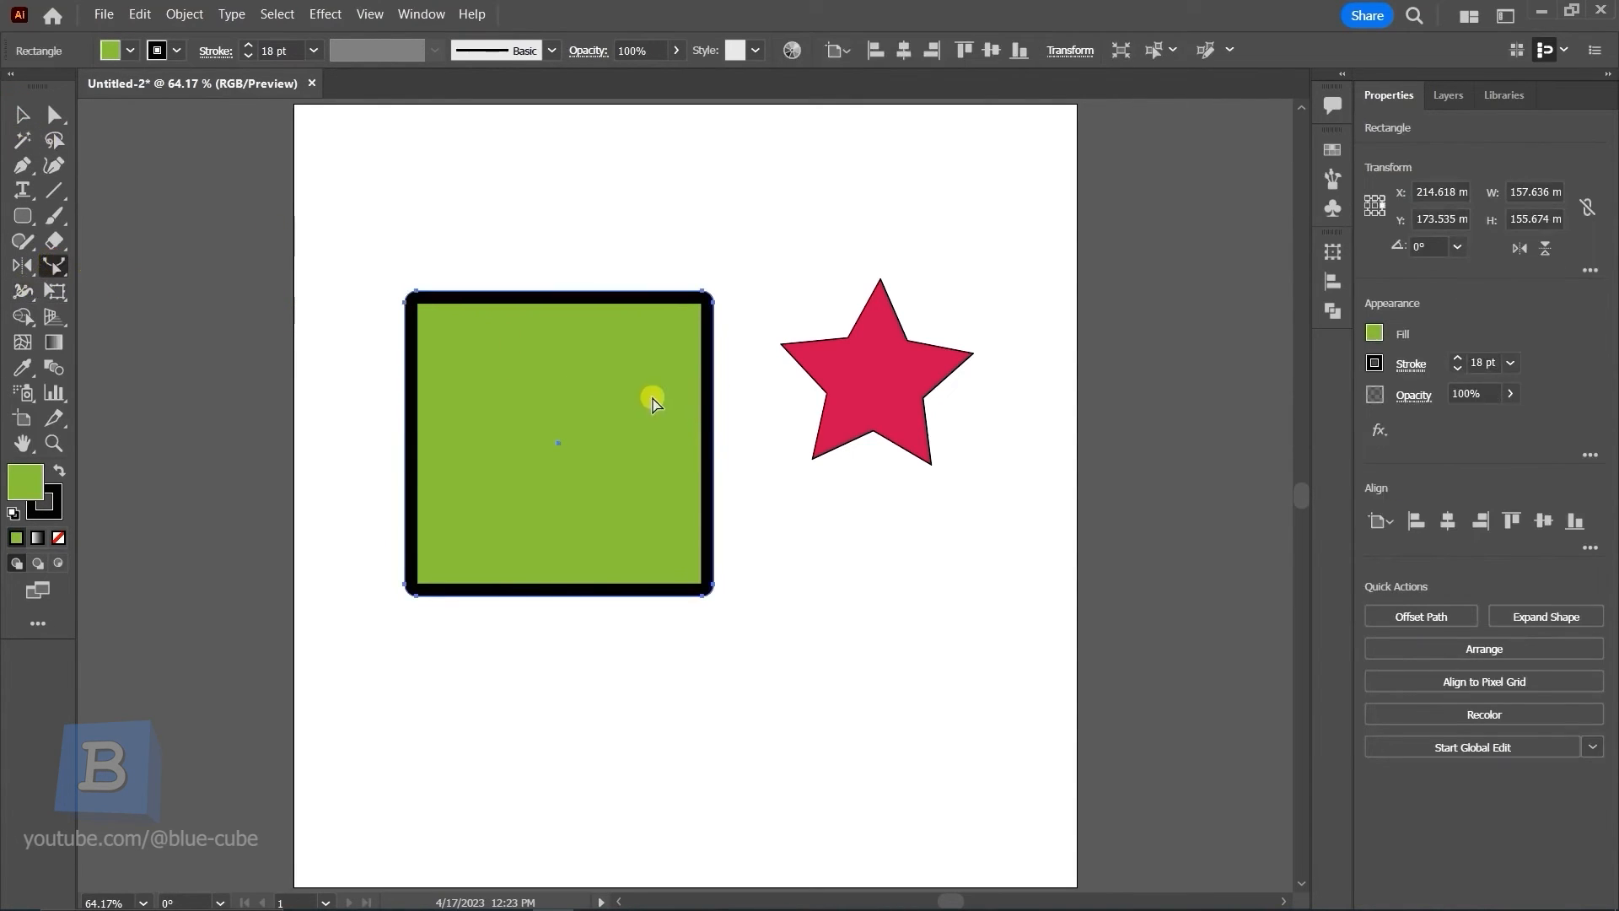
left_click(709, 469)
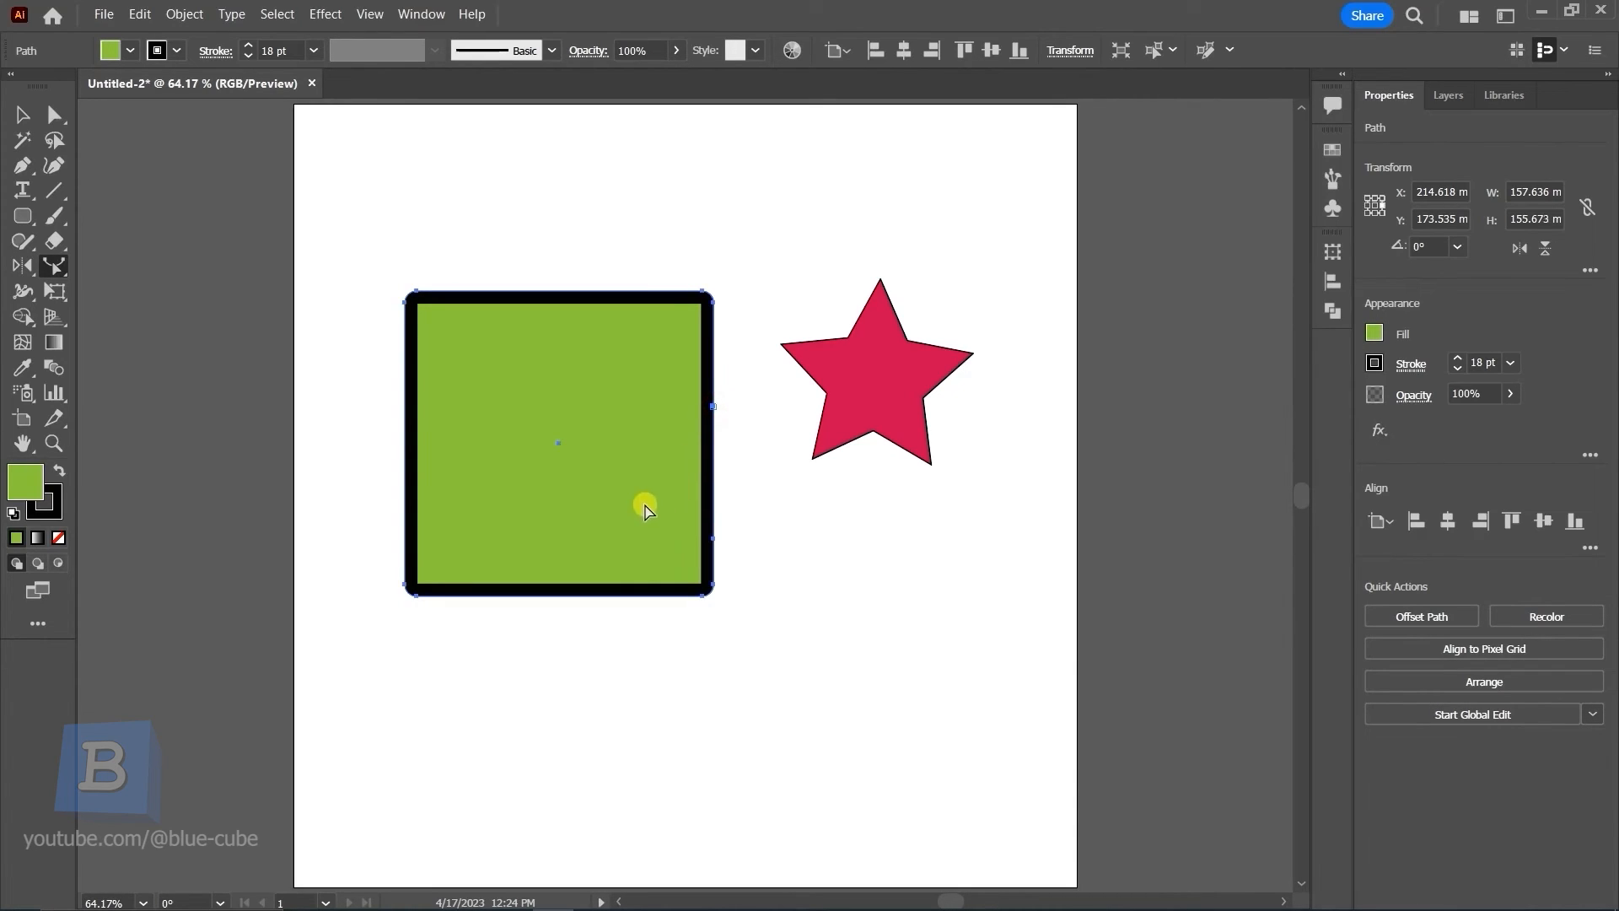
Pull the right edge's upper new anchor outward and its lower new anchor inward with the Direct Selection tool
left_click(49, 116)
left_click_drag(714, 406, 770, 414)
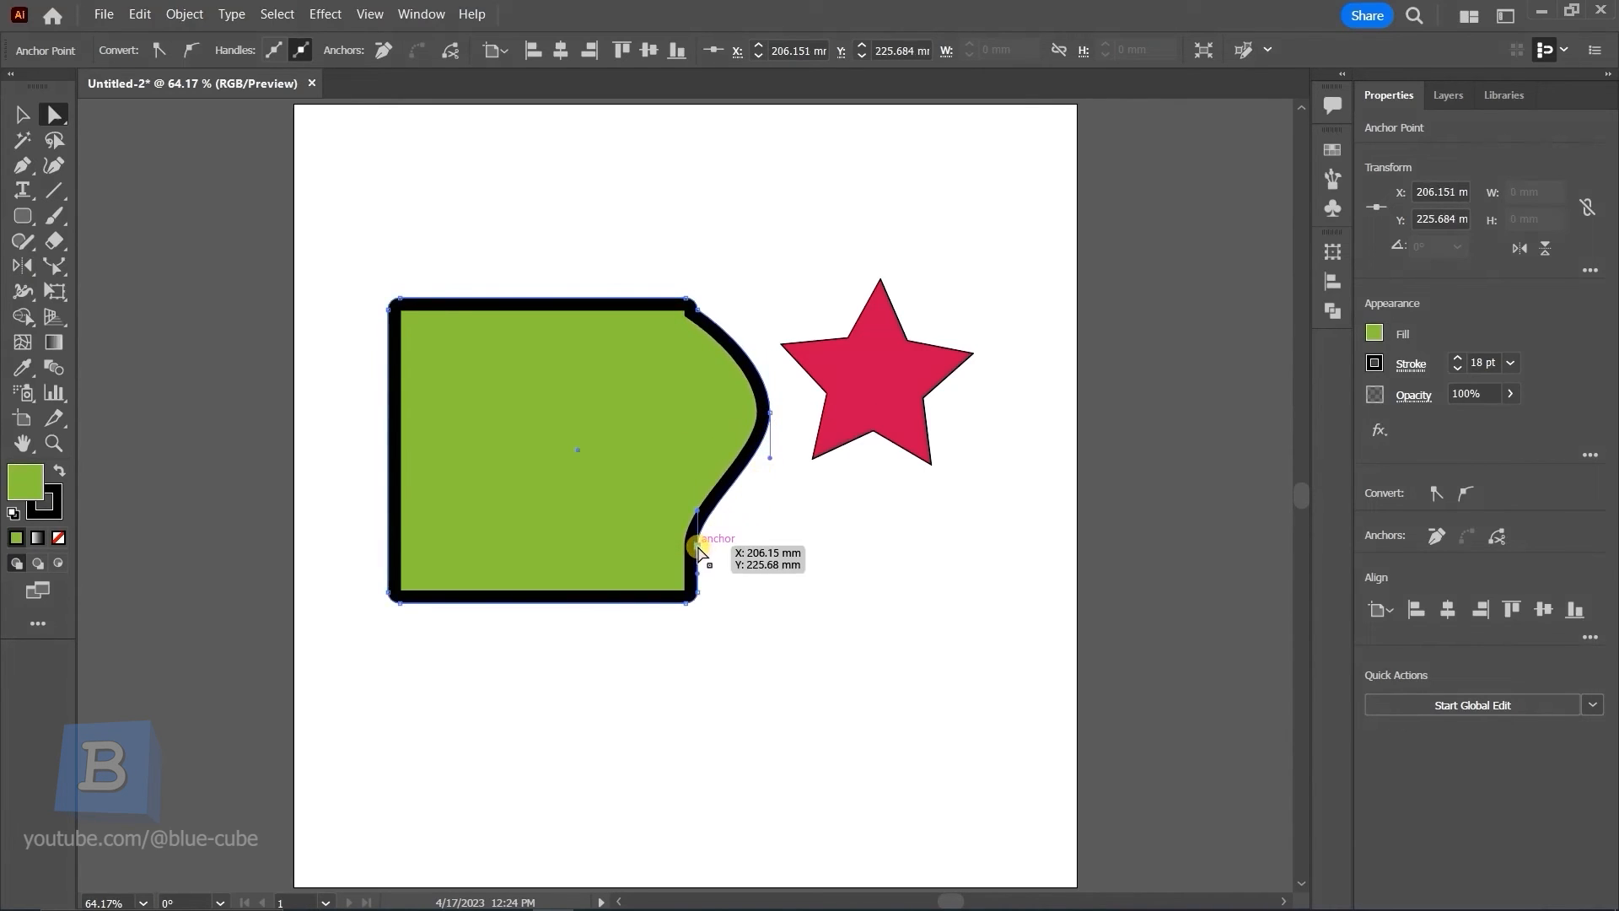
left_click_drag(697, 550, 619, 509)
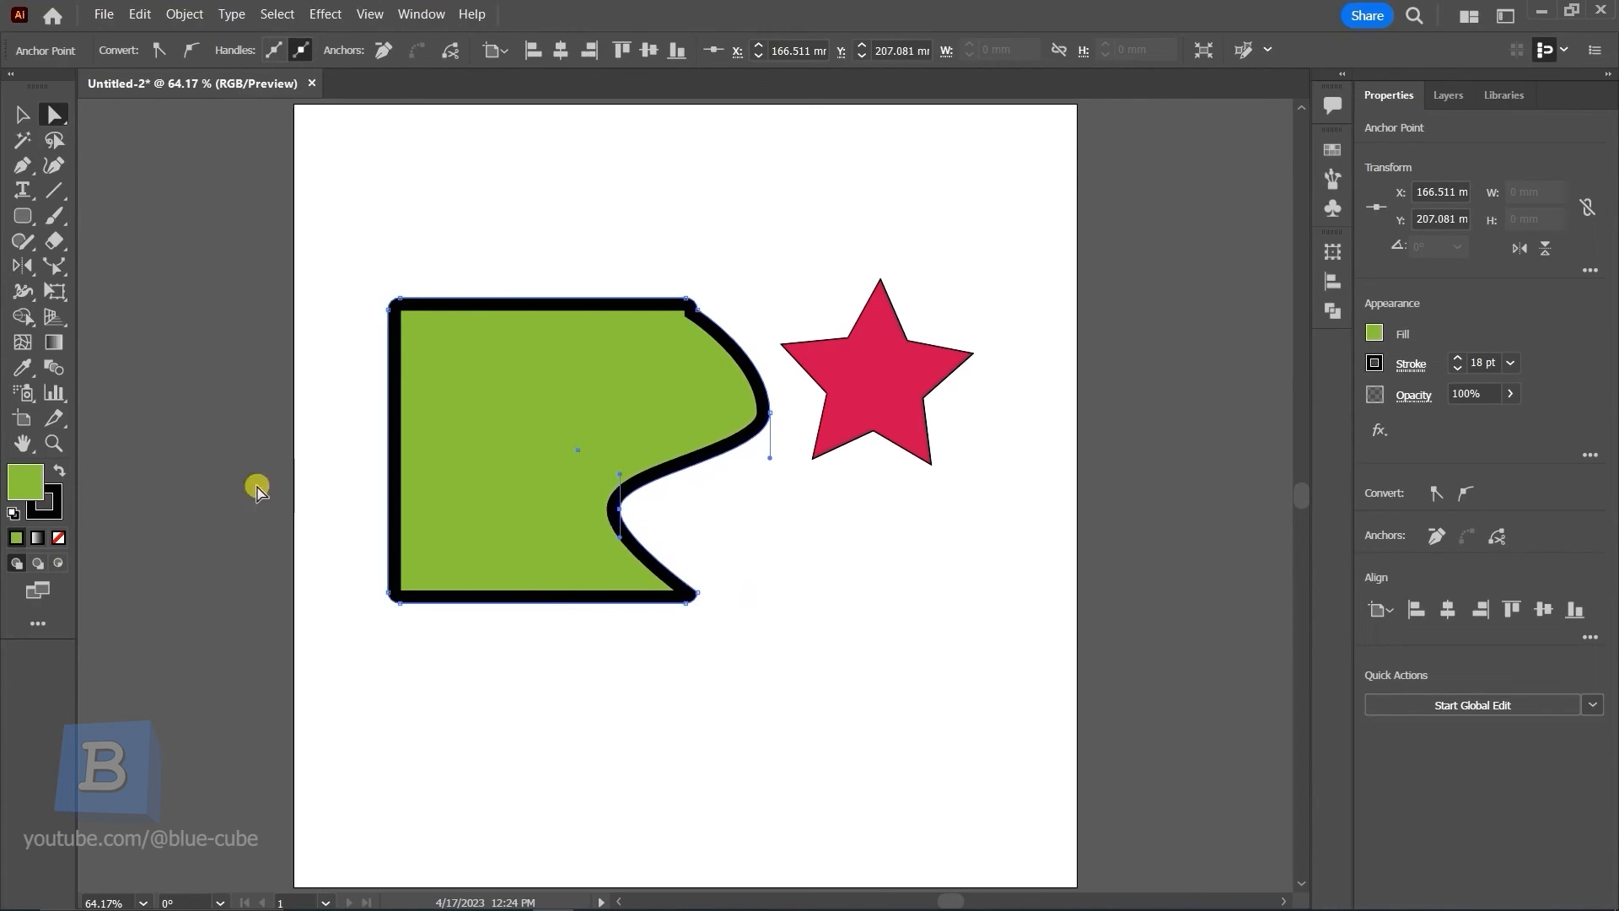
Lengthen and tilt the direction handles of the two right-edge anchors to smooth the S-shaped curve
left_click_drag(771, 458, 790, 500)
left_click_drag(625, 474, 609, 383)
left_click(615, 473)
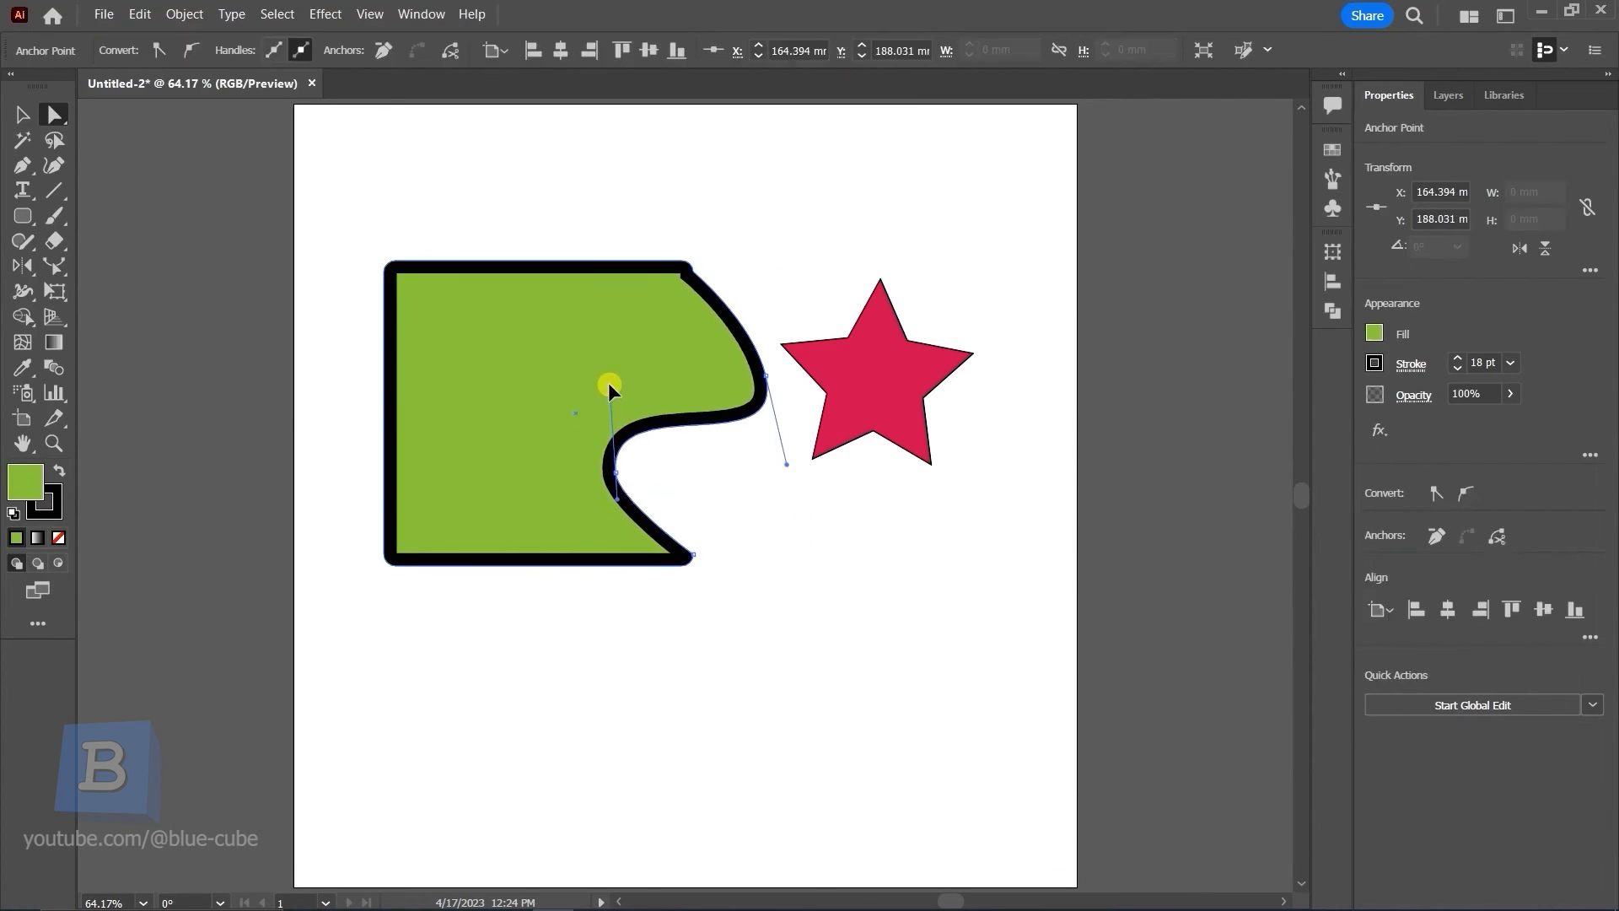
left_click(58, 116)
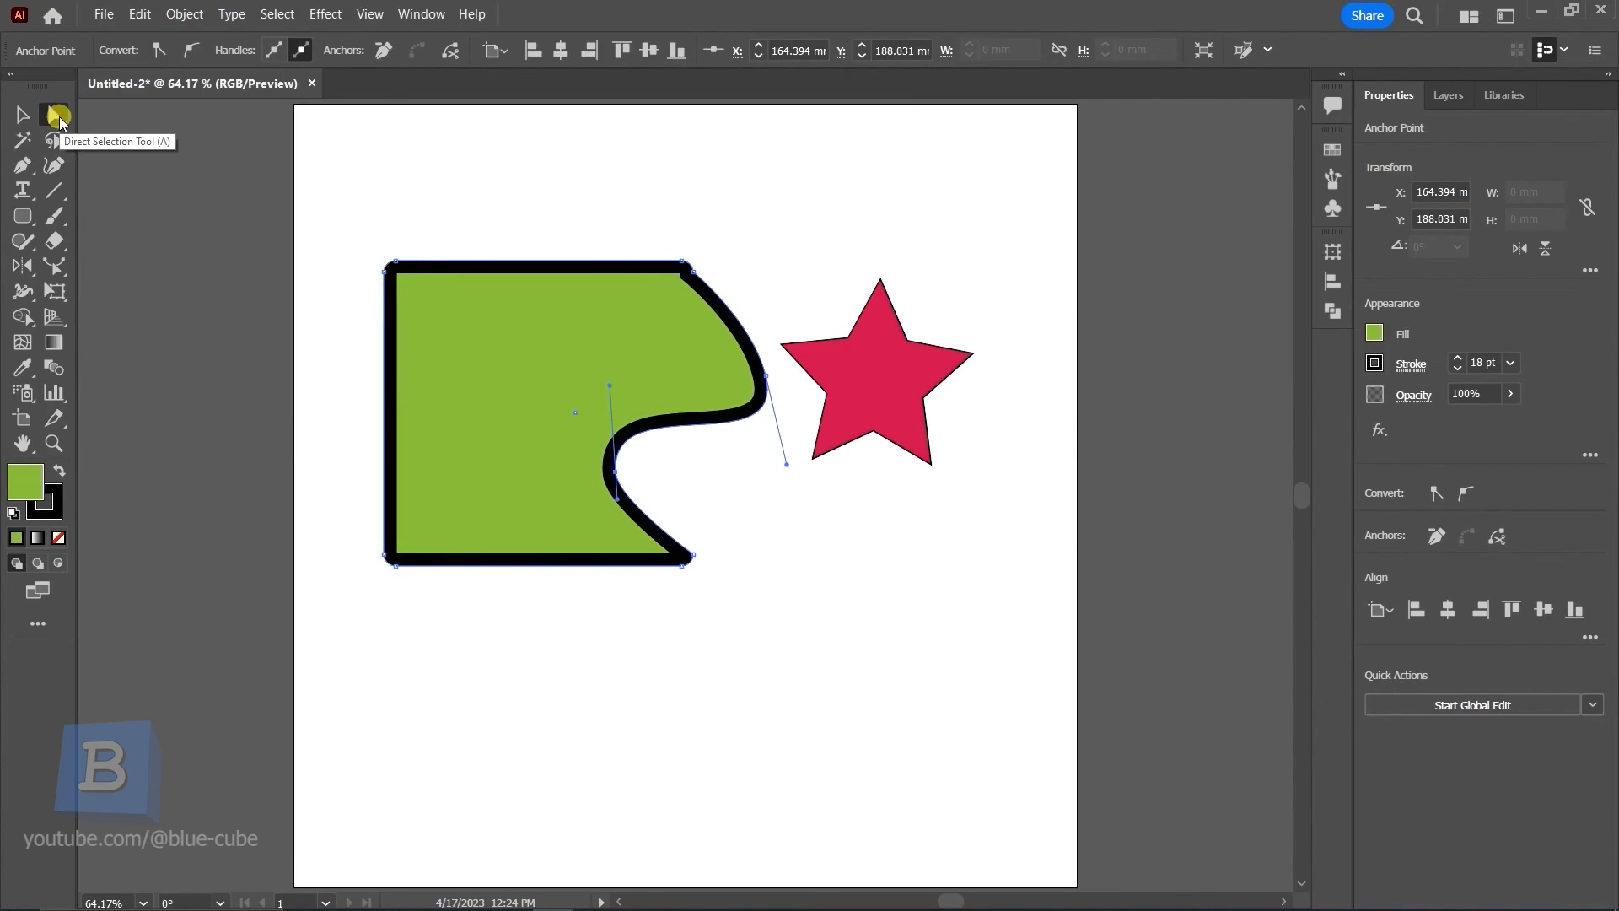
Add an anchor point midway on the left edge with the Reshape tool and bend that edge inward with Direct Selection
left_click(54, 267)
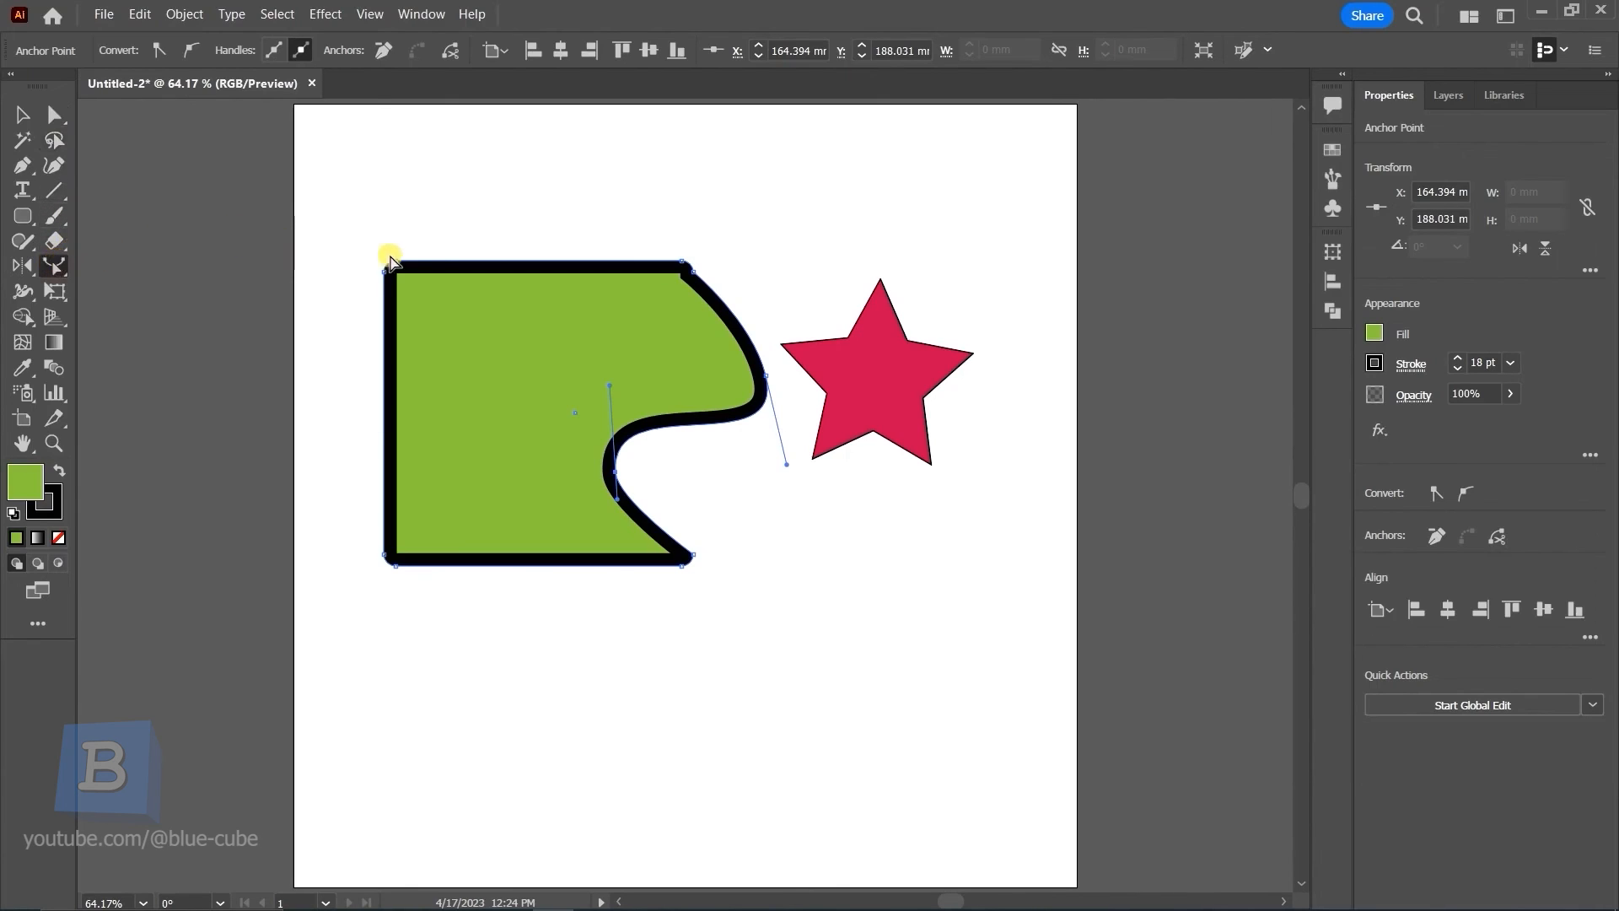
left_click(384, 395)
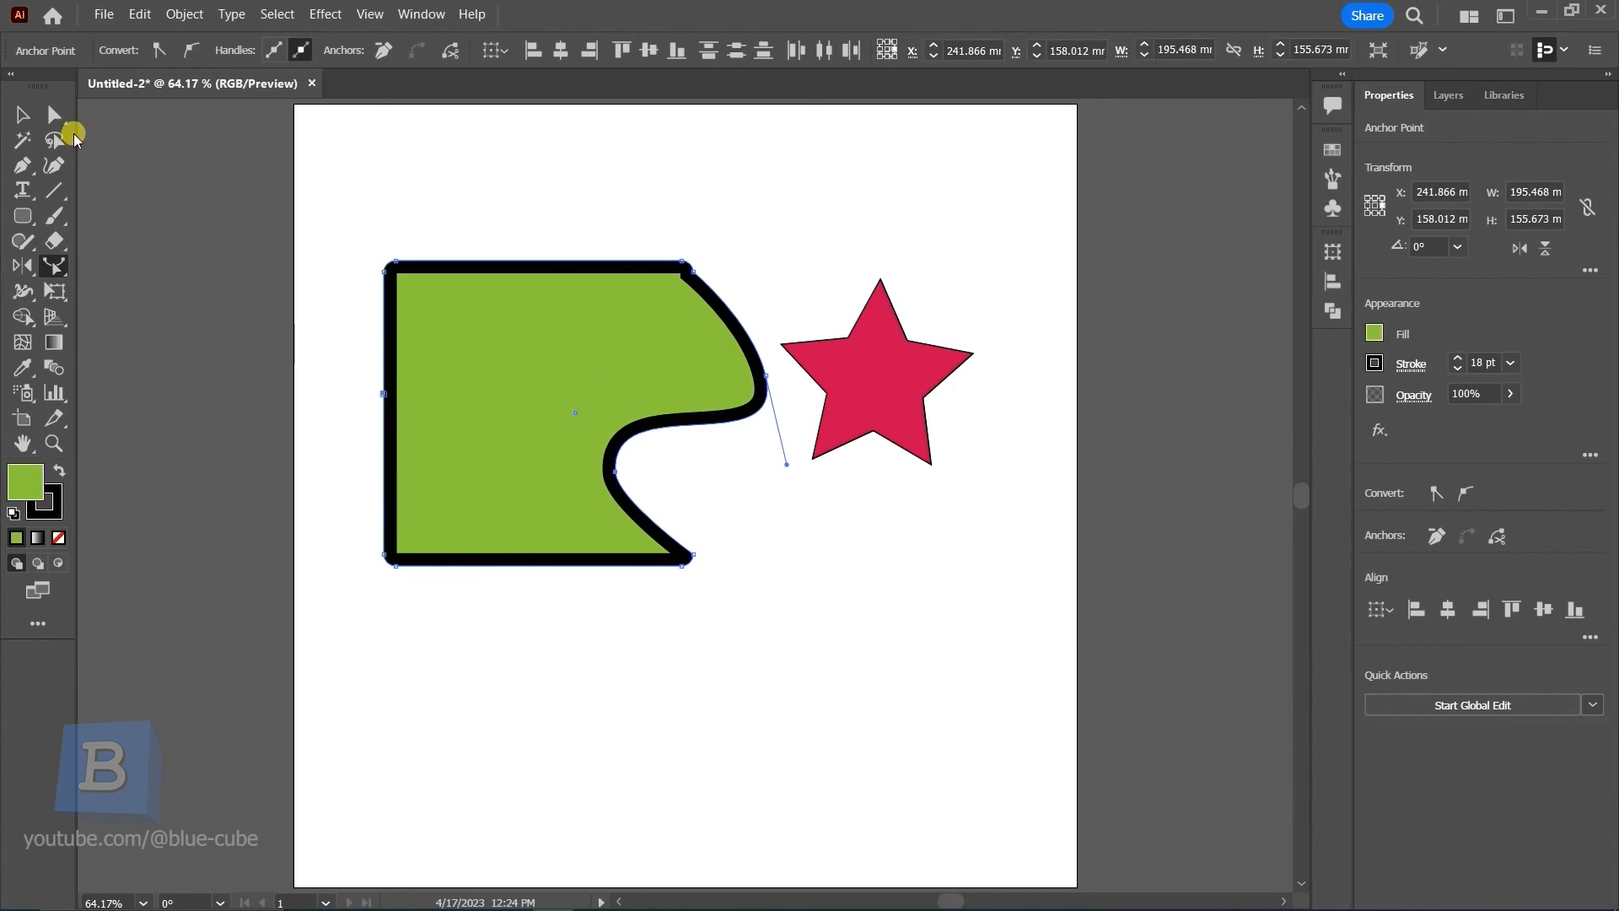
left_click(52, 113)
left_click_drag(383, 394, 453, 398)
mouse_move(453, 472)
left_mouse_down()
mouse_move(392, 466)
mouse_move(531, 452)
mouse_move(391, 476)
mouse_move(445, 485)
mouse_move(475, 469)
left_mouse_up()
left_click(491, 407)
left_click_drag(658, 378, 587, 365)
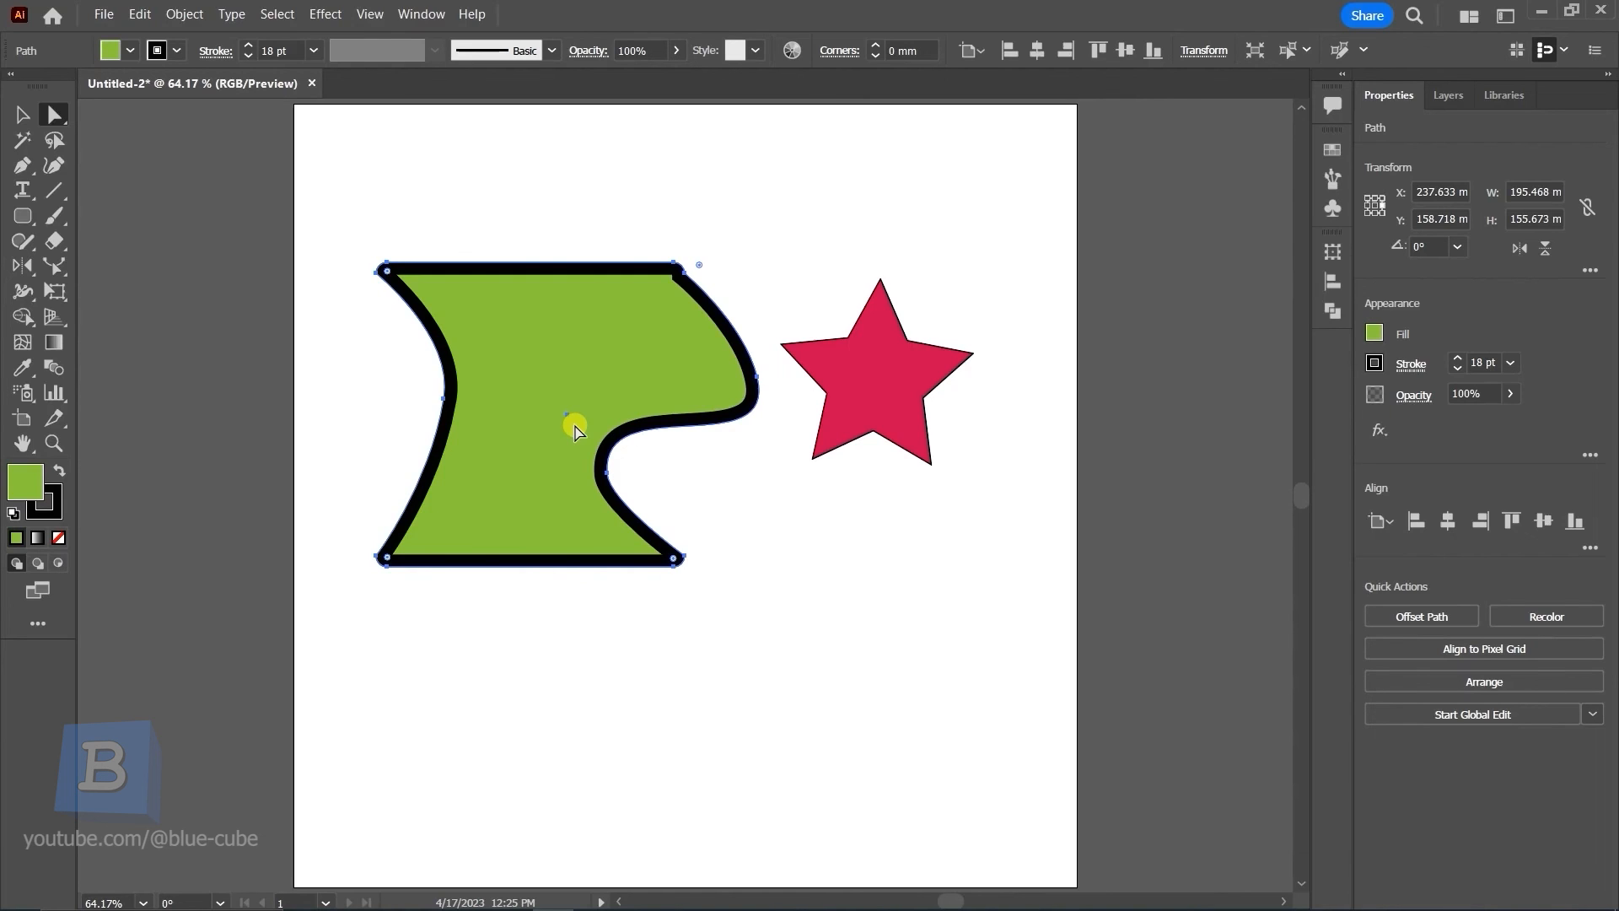
left_click(534, 387)
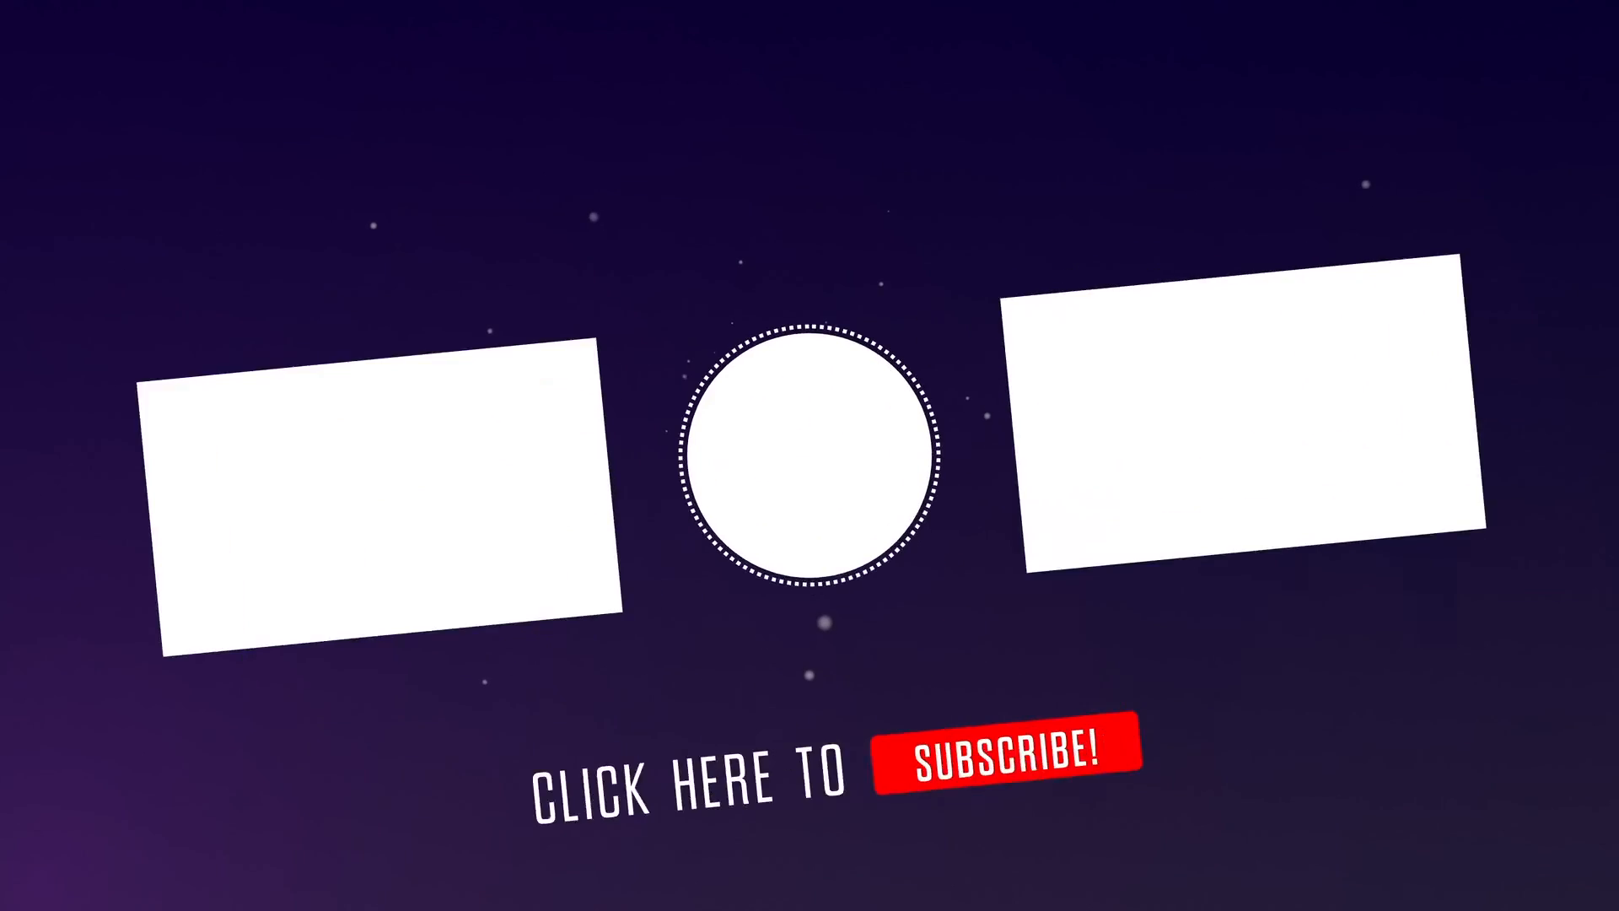